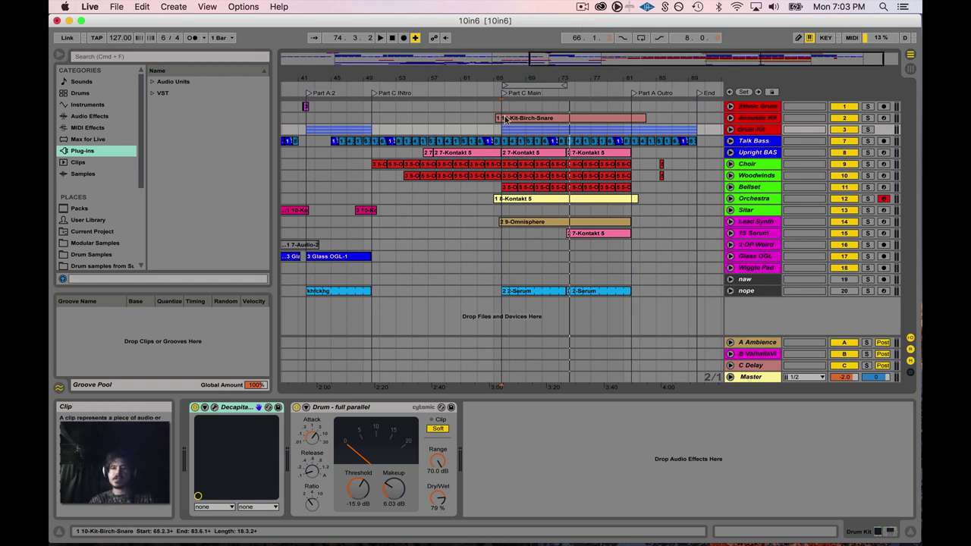
- Start playback at bar 66 and audition Part C Main, zoomed in on that region
{"action": "left_click", "coordinate": [521, 146]}
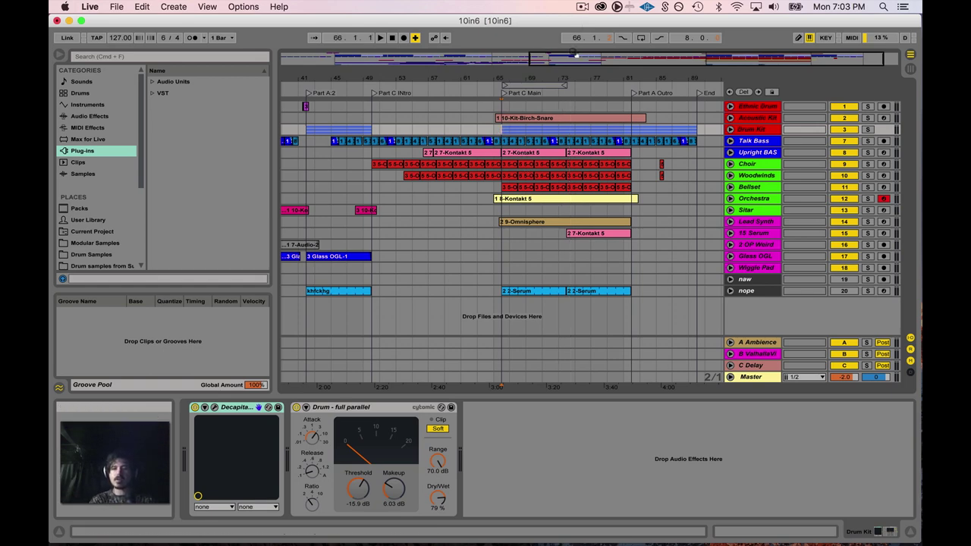
{"action": "left_click_drag", "start_coordinate": [580, 57], "coordinate": [601, 59]}
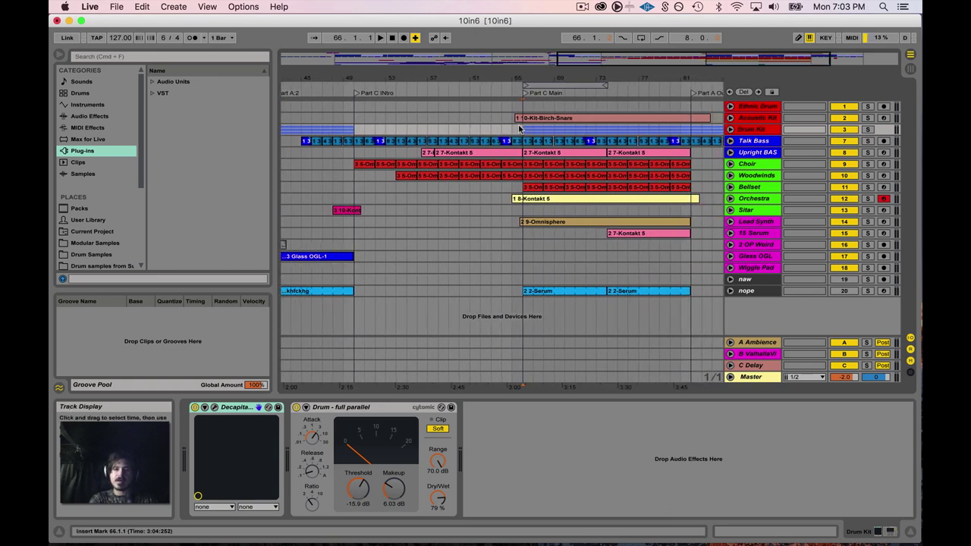
{"action": "key", "text": "space"}
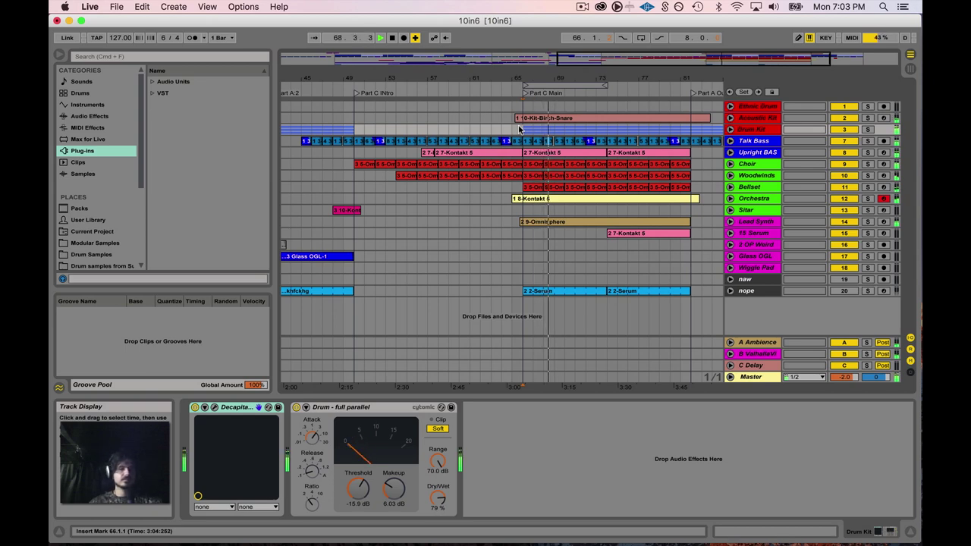
{"action": "left_click_drag", "start_coordinate": [693, 57], "coordinate": [696, 59]}
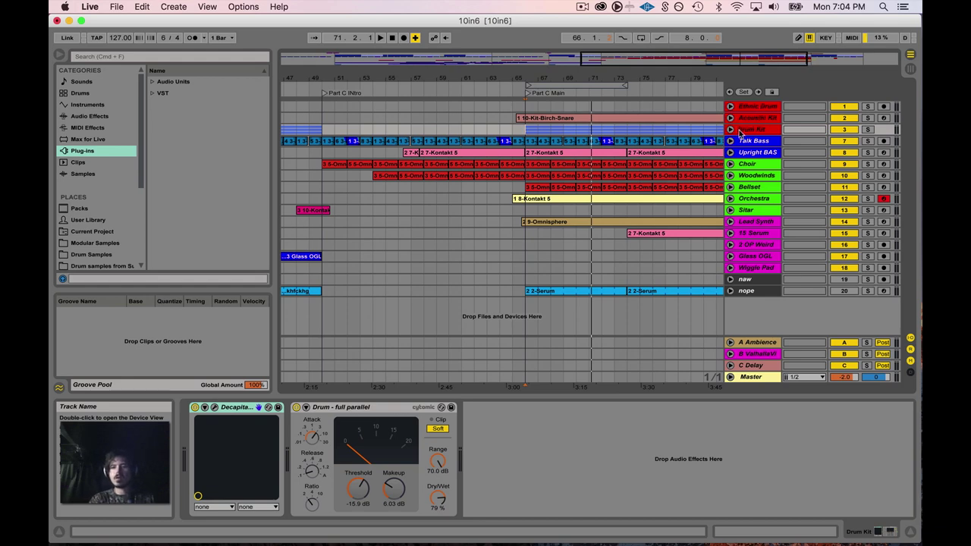
- Select the Ethnic Drum track and expand it to inspect its routing
{"action": "left_click", "coordinate": [741, 132]}
{"action": "left_click", "coordinate": [740, 110]}
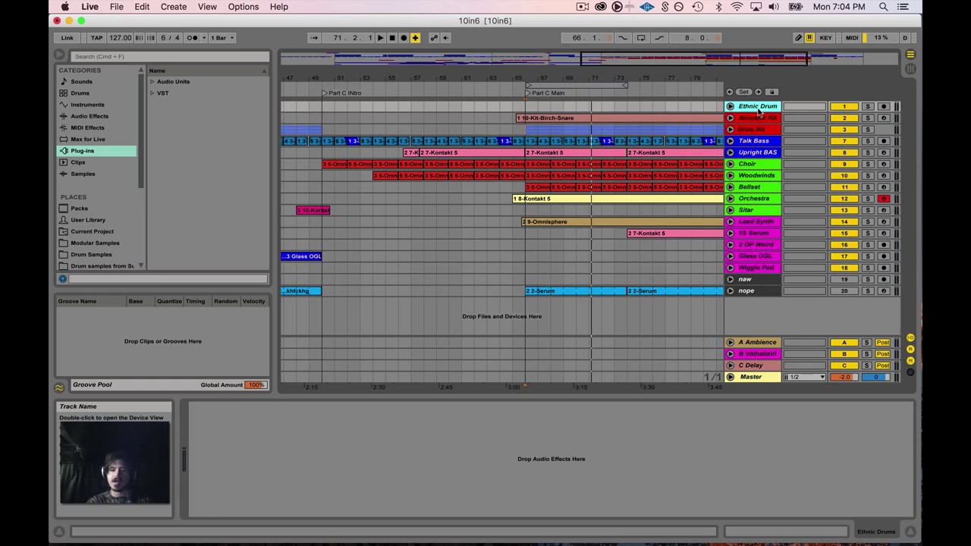
{"action": "key", "text": "Down"}
{"action": "key", "text": "Down"}
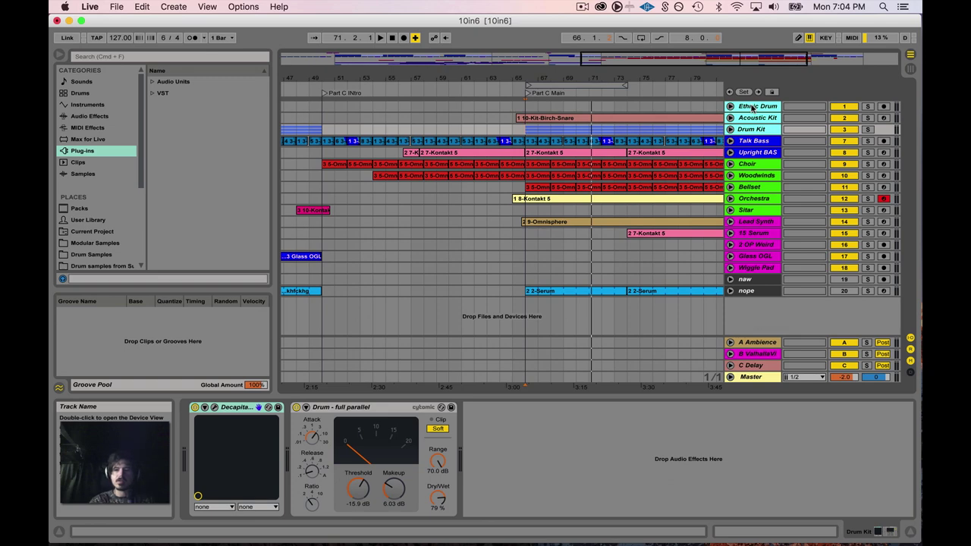
{"action": "right_click", "coordinate": [752, 107]}
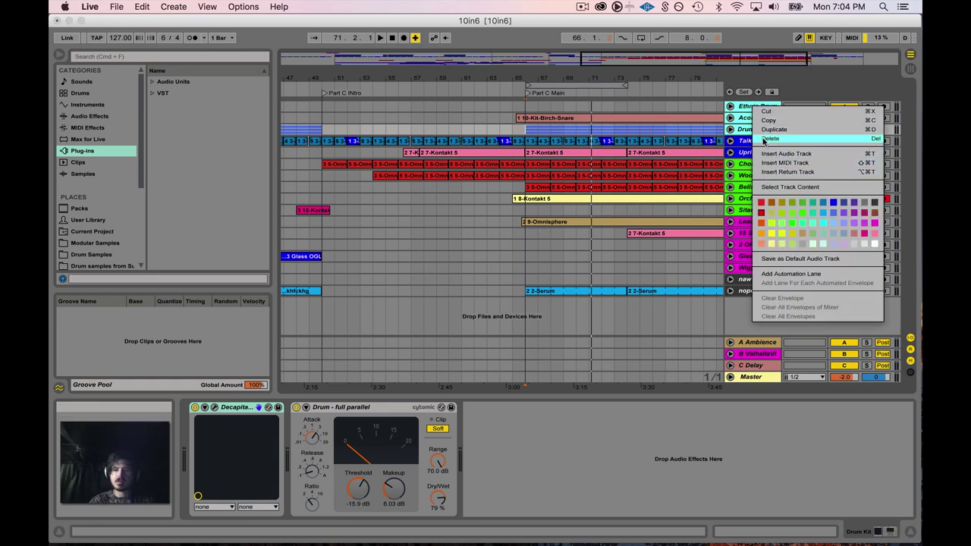
{"action": "left_click", "coordinate": [744, 113]}
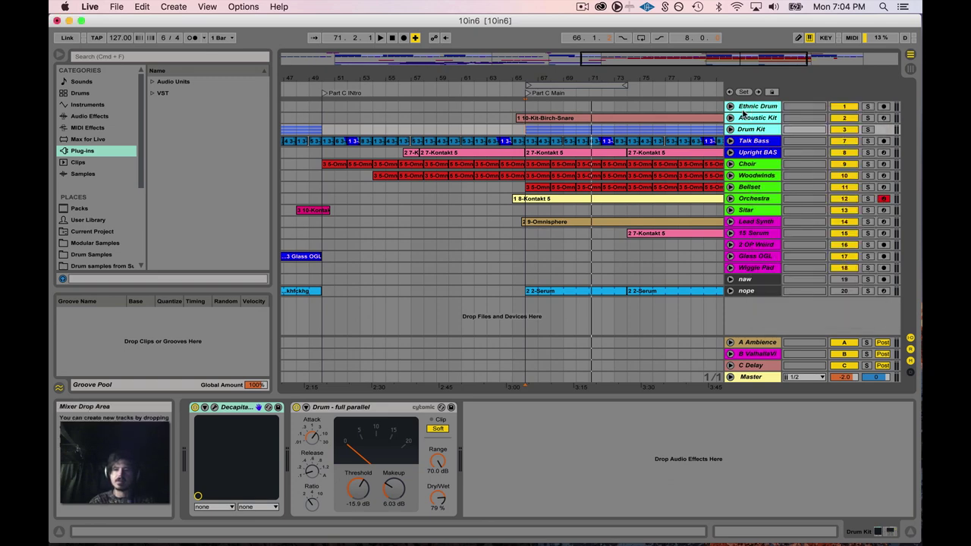
{"action": "left_click", "coordinate": [741, 110]}
{"action": "left_click", "coordinate": [740, 108]}
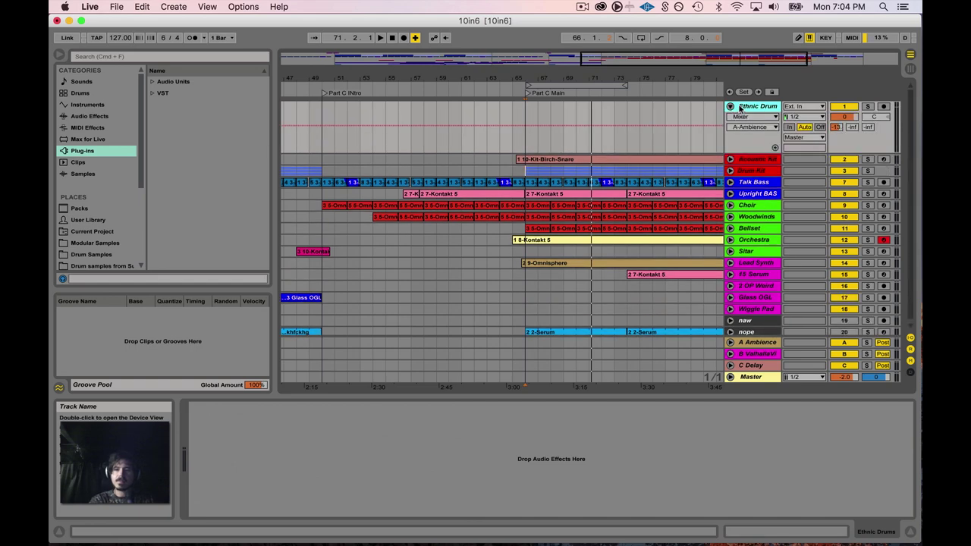
{"action": "left_click", "coordinate": [740, 107]}
{"action": "left_click", "coordinate": [741, 108]}
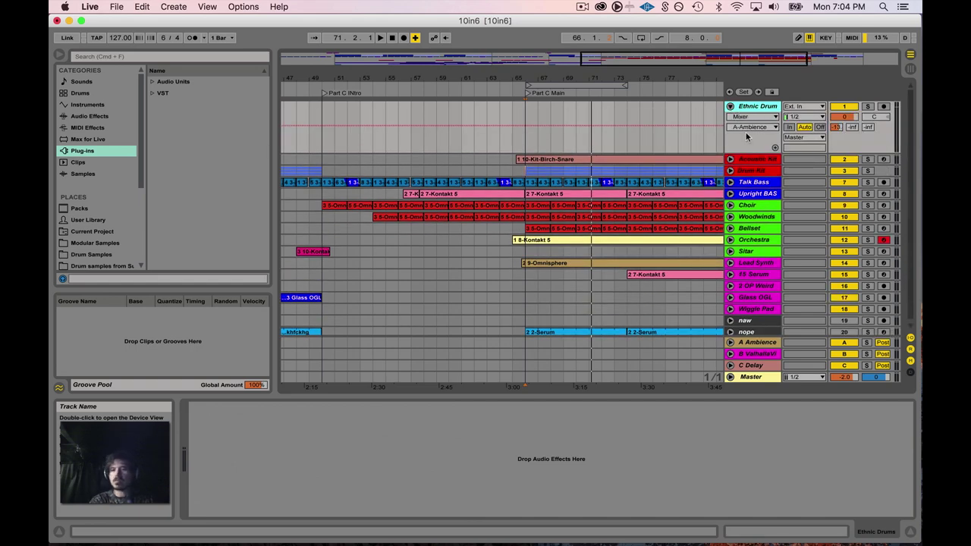
{"action": "left_click", "coordinate": [730, 107]}
- Inspect Acoustic Kit and the Drum Kit group's Kick, Snares and Toms tracks
{"action": "left_click", "coordinate": [730, 118]}
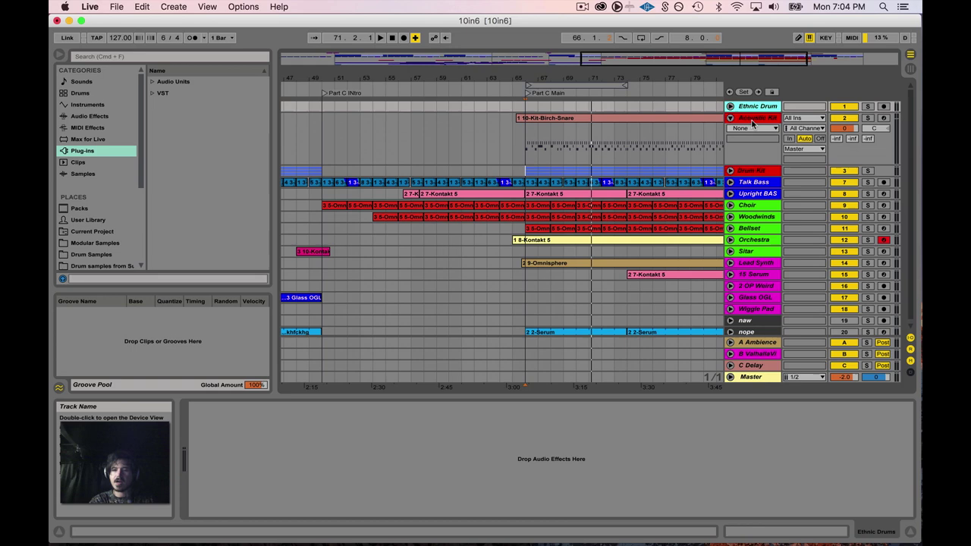
{"action": "left_click", "coordinate": [733, 126]}
{"action": "left_click", "coordinate": [730, 119]}
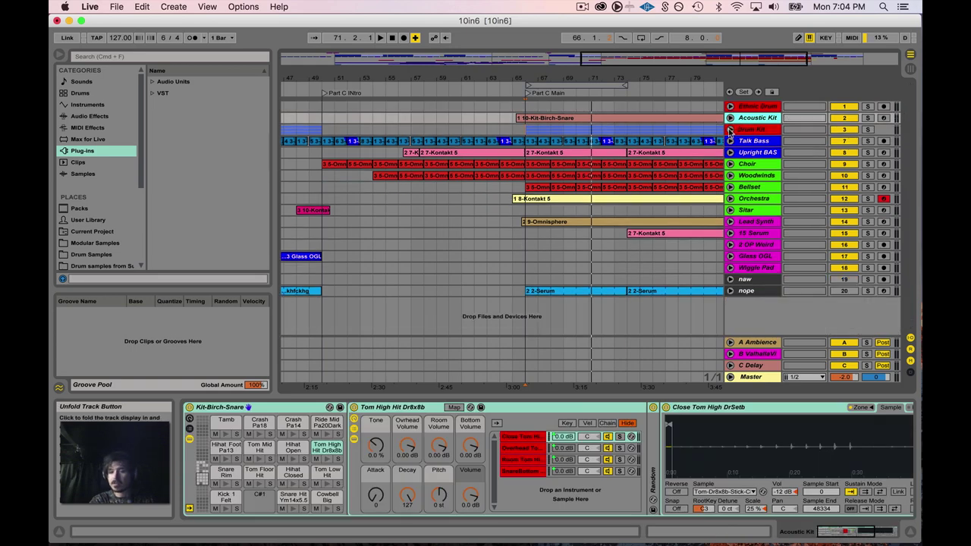
{"action": "left_click", "coordinate": [730, 130]}
{"action": "scroll", "coordinate": [758, 144], "scroll_direction": "down", "scroll_amount": 2}
{"action": "left_click", "coordinate": [763, 150]}
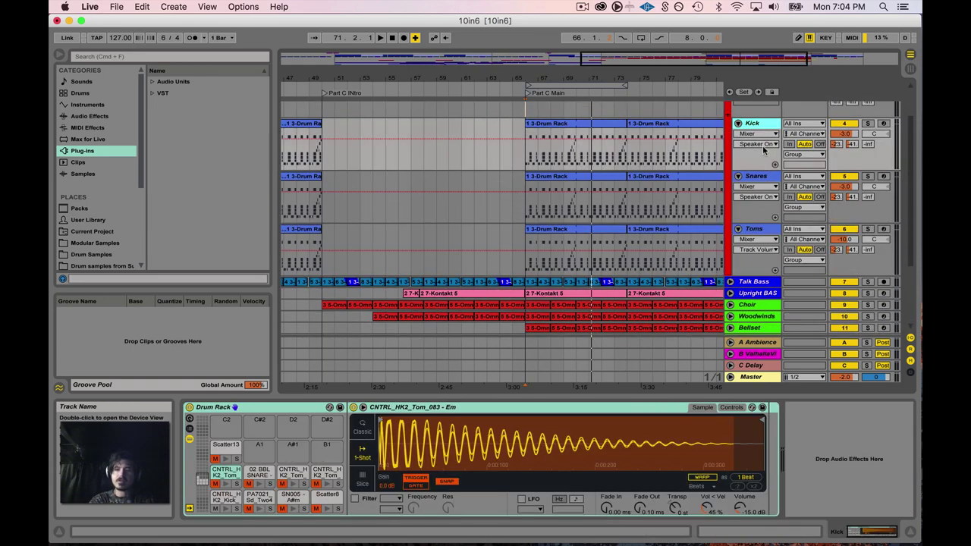
{"action": "key", "text": "Down"}
{"action": "key", "text": "Down"}
{"action": "scroll", "coordinate": [758, 151], "scroll_direction": "up", "scroll_amount": 2}
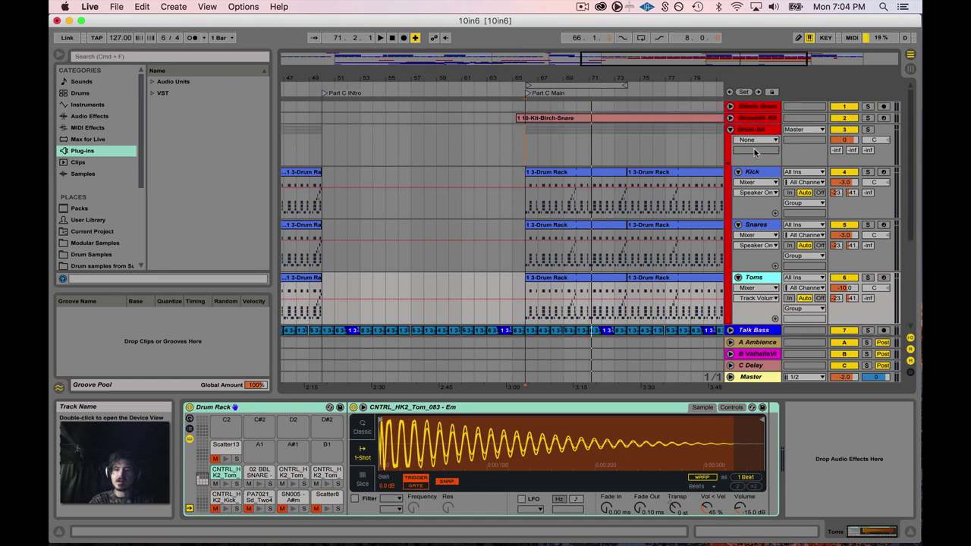
- Rename the Drum Kit group track to 'E Drum Kit' and fold the group
{"action": "left_click", "coordinate": [744, 131]}
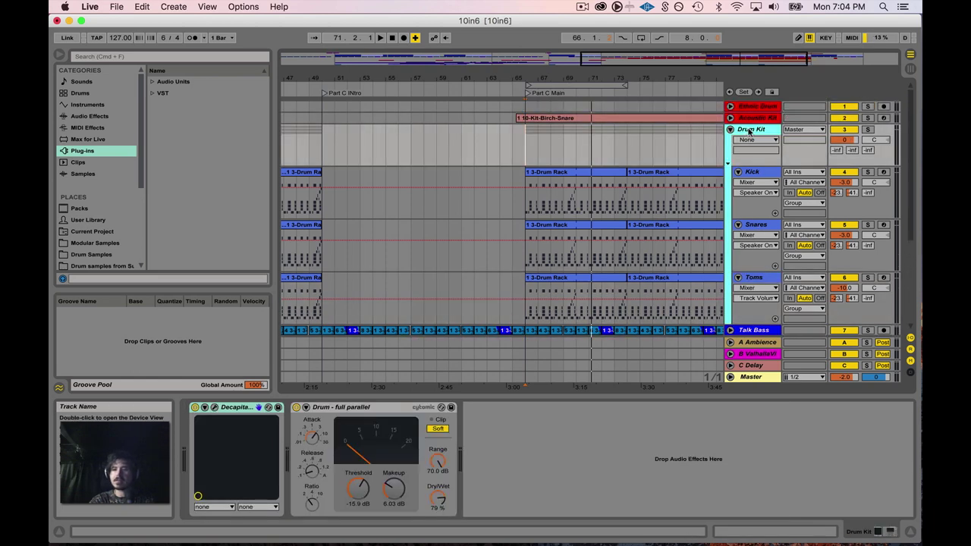
{"action": "right_click", "coordinate": [748, 132]}
{"action": "left_click", "coordinate": [755, 184]}
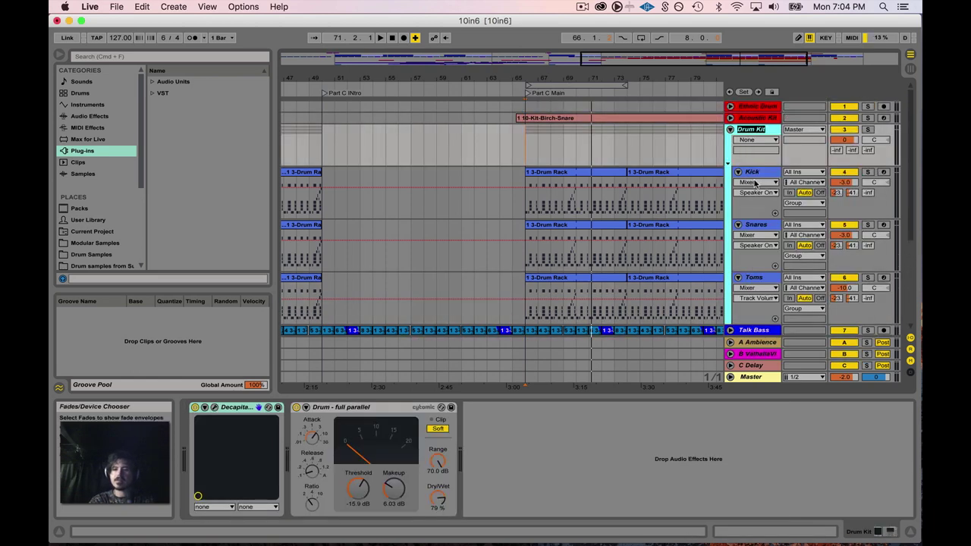
{"action": "type", "text": "En"}
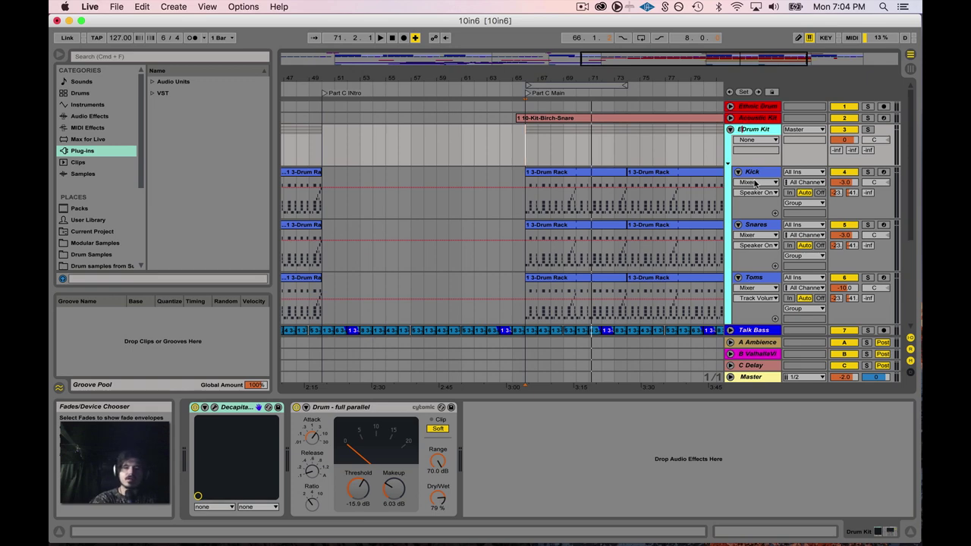
{"action": "key", "text": "BackSpace"}
{"action": "key", "text": "Return"}
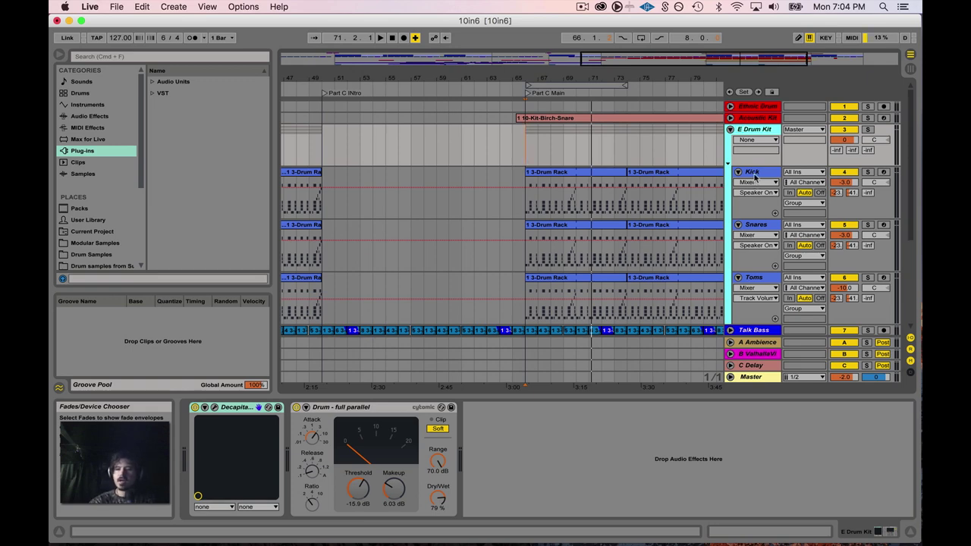
{"action": "left_click", "coordinate": [730, 130]}
{"action": "left_click", "coordinate": [730, 130]}
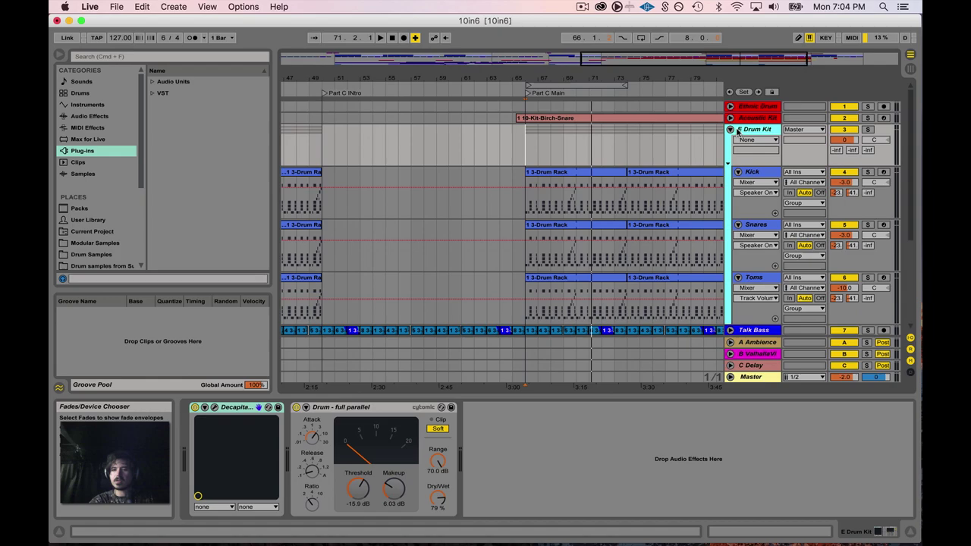
{"action": "left_click", "coordinate": [730, 129]}
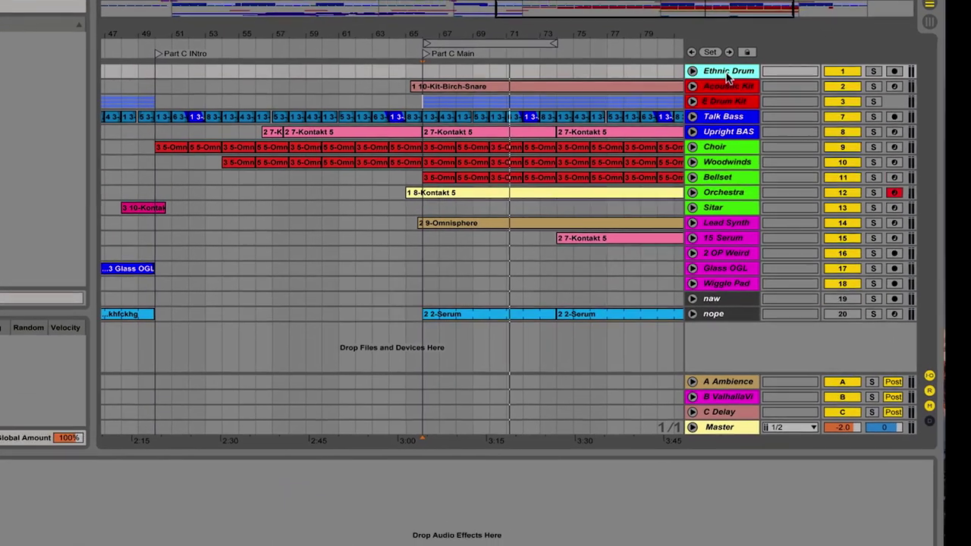
- Insert a new audio track, move it to the top and name it 'Drum Bus'
{"action": "right_click", "coordinate": [743, 97]}
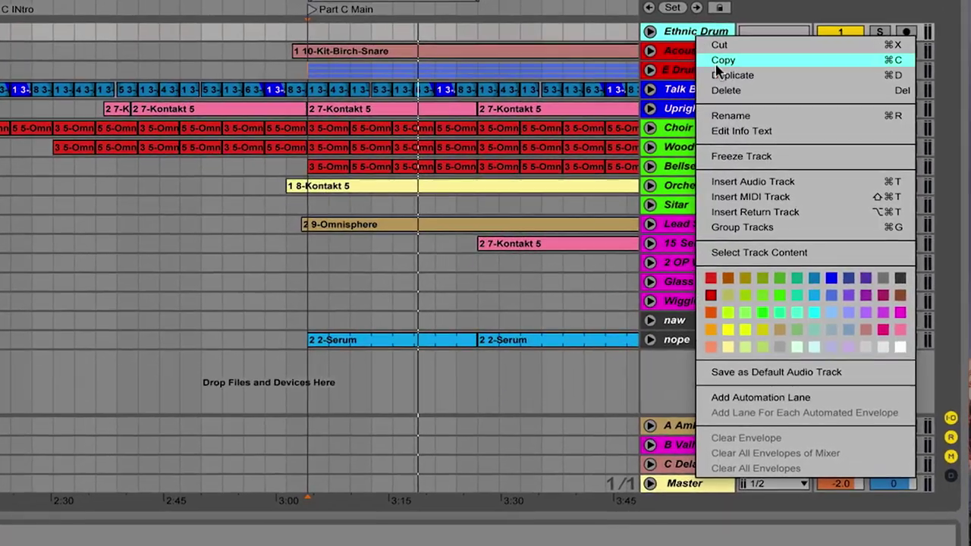
{"action": "left_click", "coordinate": [743, 182]}
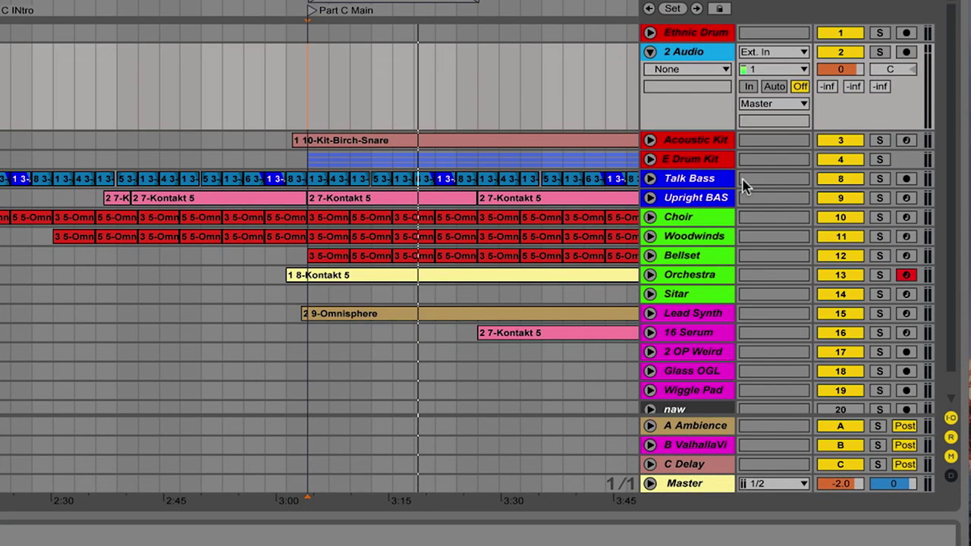
{"action": "left_click_drag", "start_coordinate": [704, 49], "coordinate": [698, 30]}
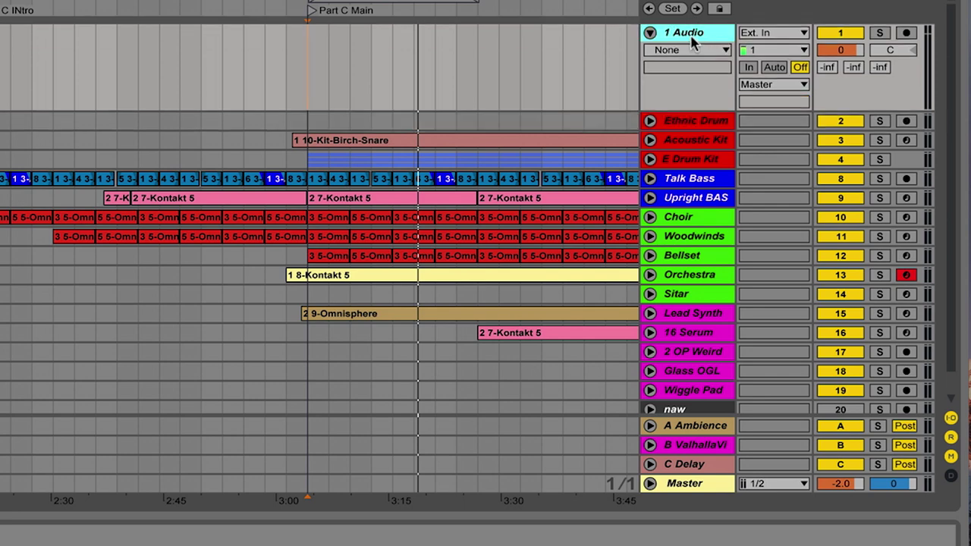
{"action": "right_click", "coordinate": [692, 34]}
{"action": "left_click", "coordinate": [716, 118]}
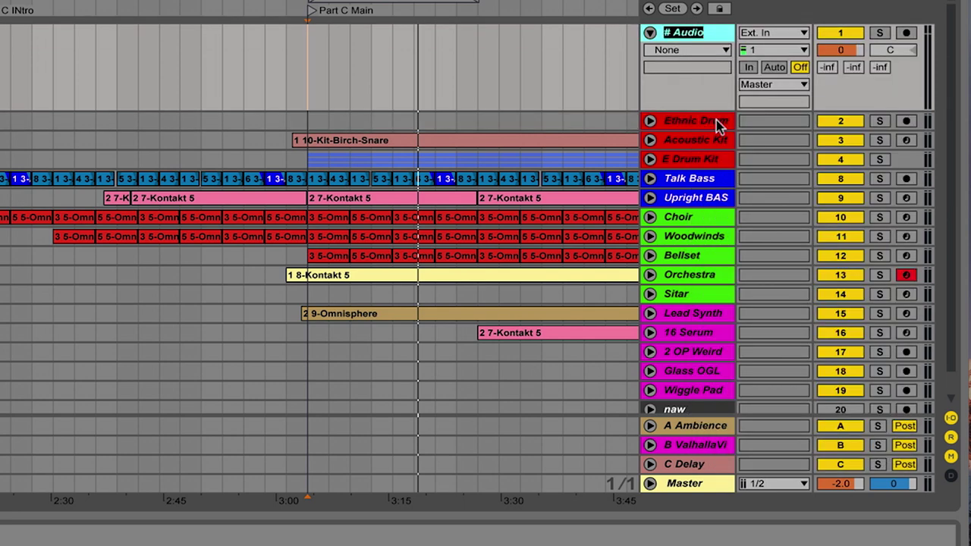
{"action": "type", "text": "Drum"}
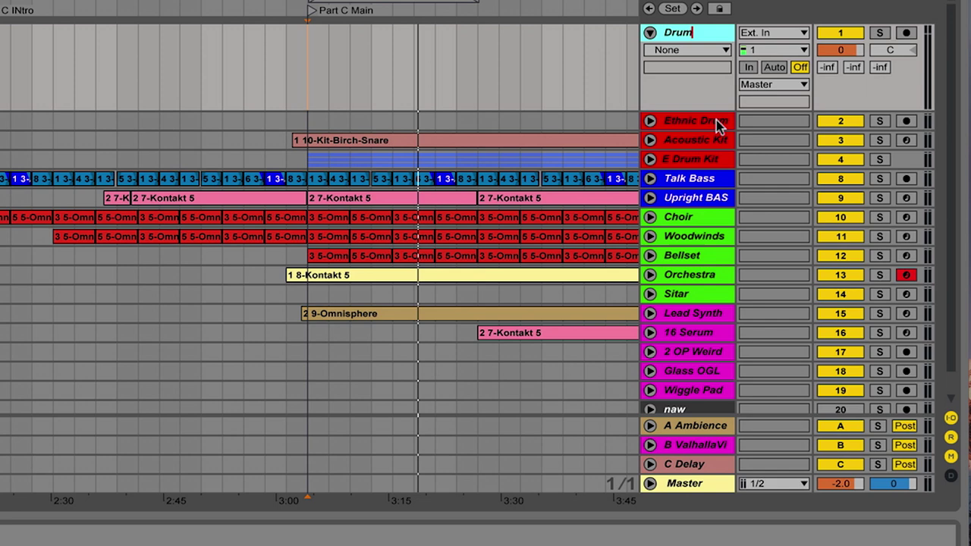
{"action": "type", "text": " Bus"}
{"action": "key", "text": "Return"}
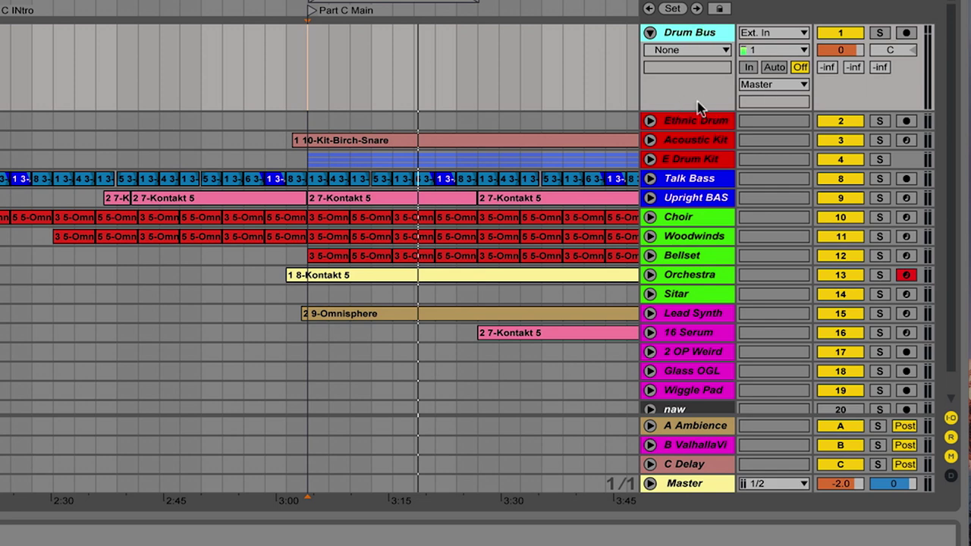
- Expand Ethnic Drum, Acoustic Kit and E Drum Kit to check routing, then select Master
{"action": "left_click", "coordinate": [650, 121]}
{"action": "left_click", "coordinate": [650, 206]}
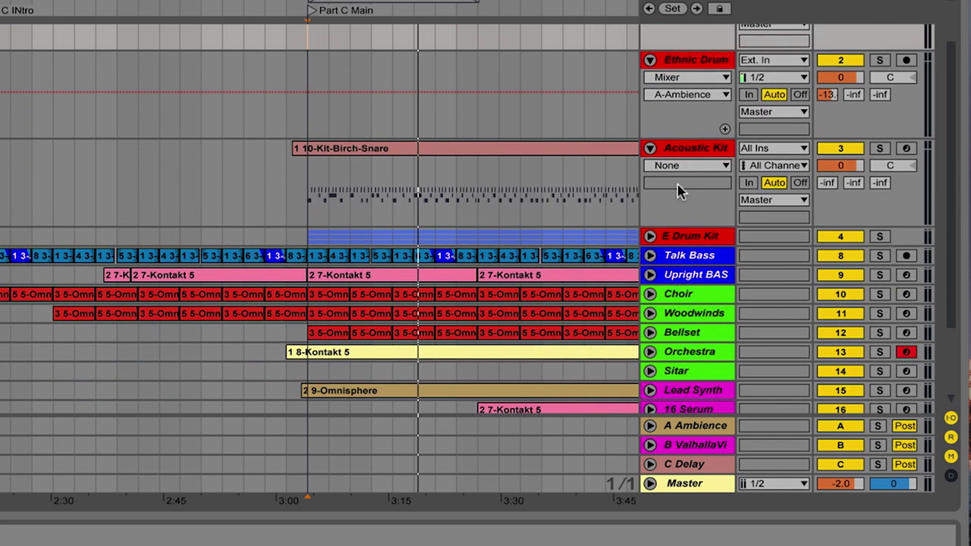
{"action": "left_click", "coordinate": [650, 236]}
{"action": "scroll", "coordinate": [760, 128], "scroll_direction": "up", "scroll_amount": 2}
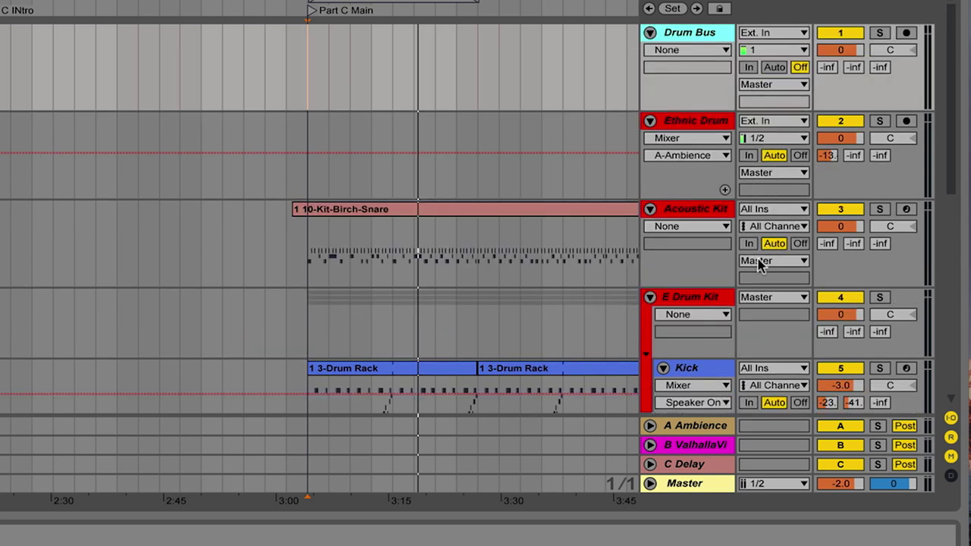
{"action": "left_click", "coordinate": [682, 482]}
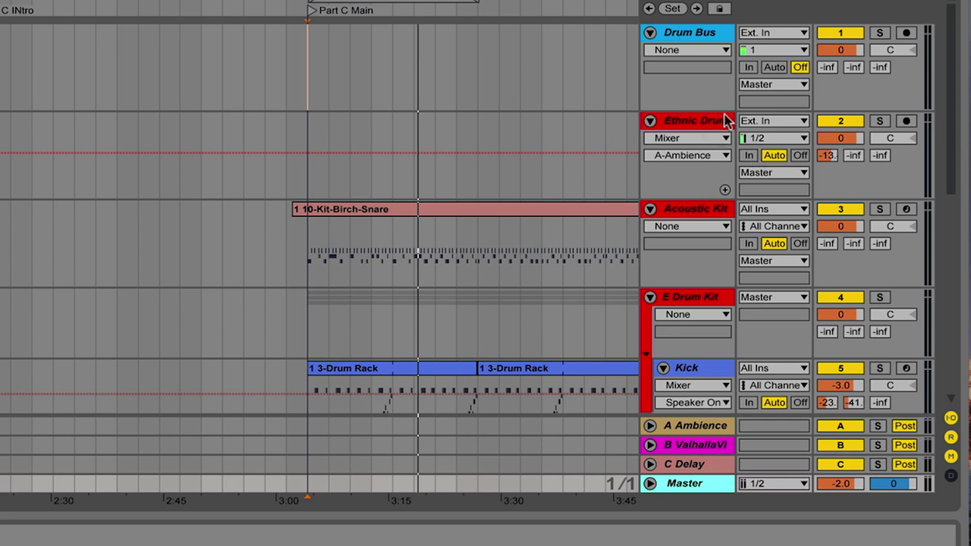
- Colour the Drum Bus track red
{"action": "left_click", "coordinate": [704, 32]}
{"action": "right_click", "coordinate": [685, 35]}
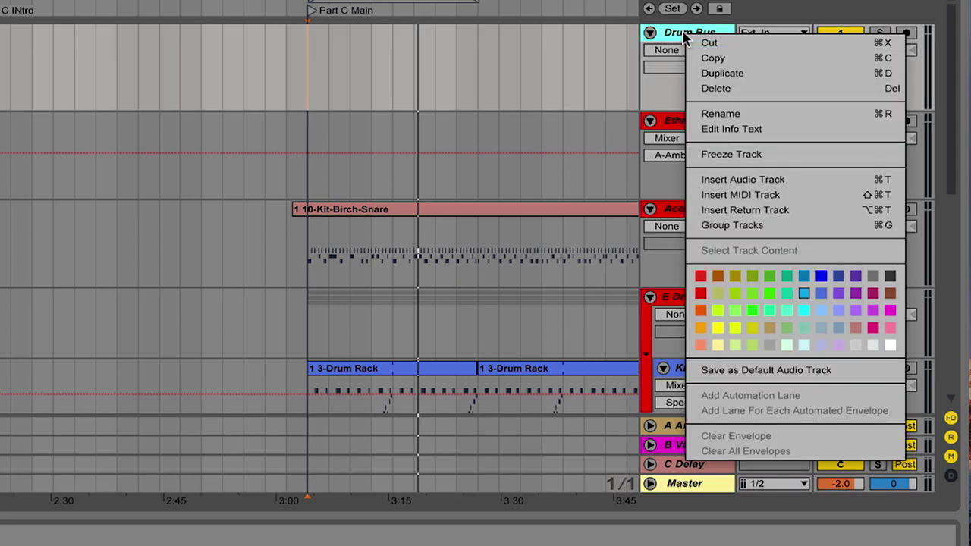
{"action": "left_click", "coordinate": [700, 292]}
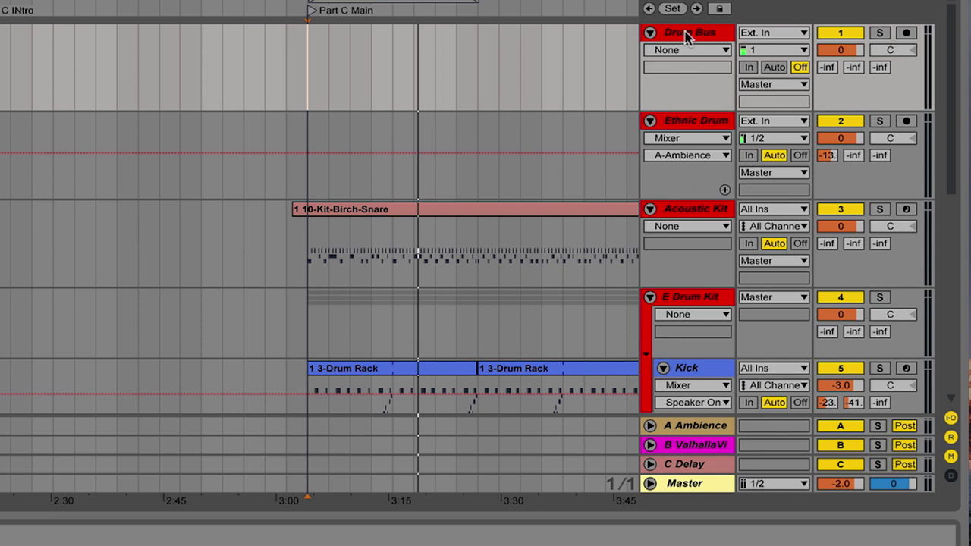
- Route Ethnic Drum, Acoustic Kit and E Drum Kit outputs to Drum Bus, folding the tracks
{"action": "left_click", "coordinate": [779, 175]}
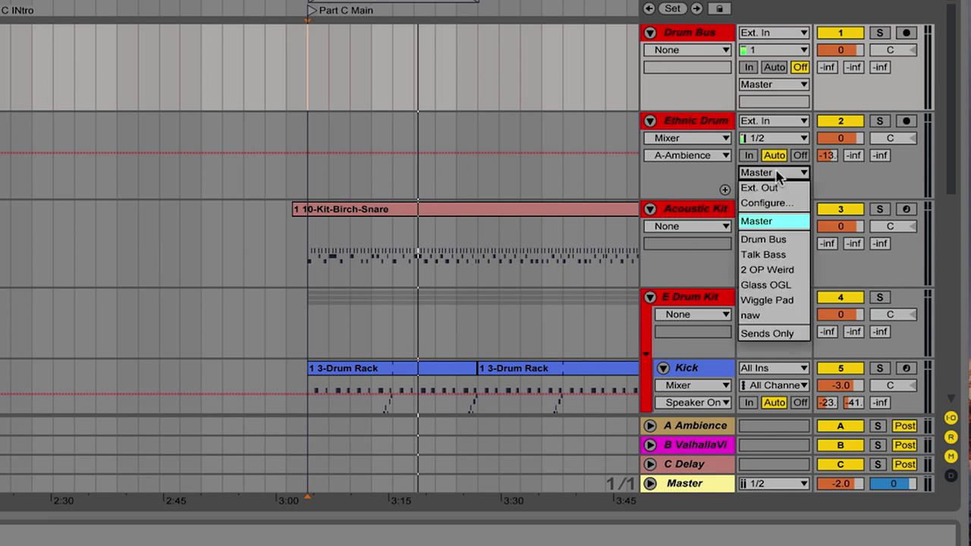
{"action": "left_click", "coordinate": [779, 240]}
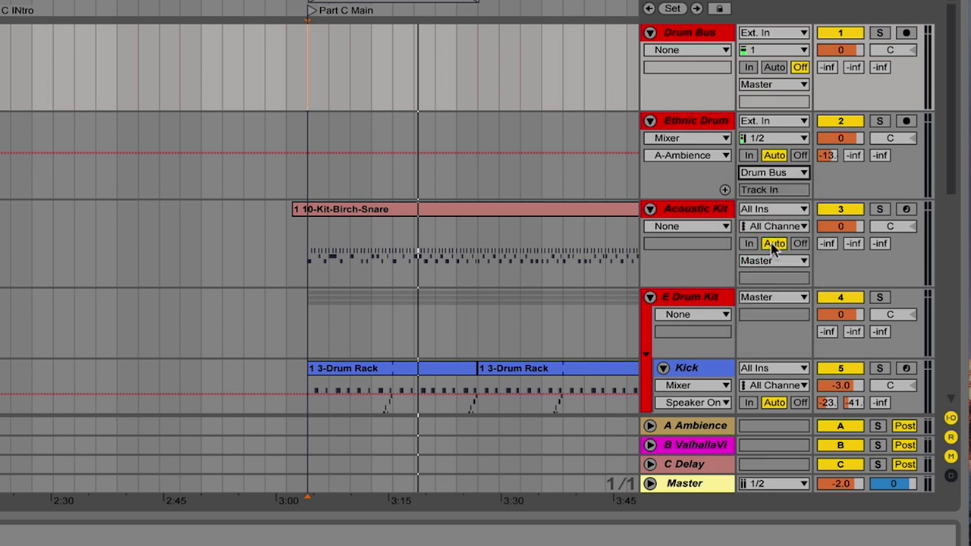
{"action": "left_click", "coordinate": [773, 261]}
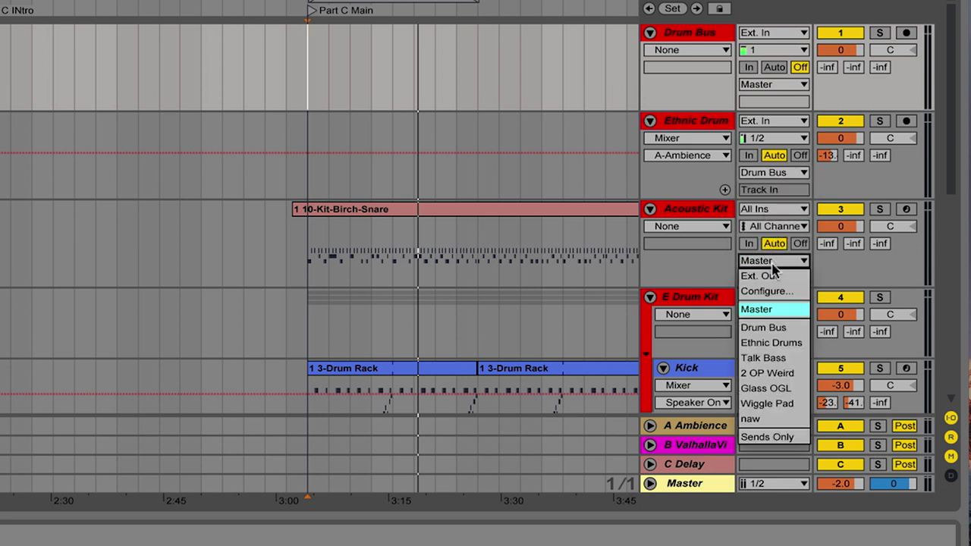
{"action": "left_click", "coordinate": [771, 326]}
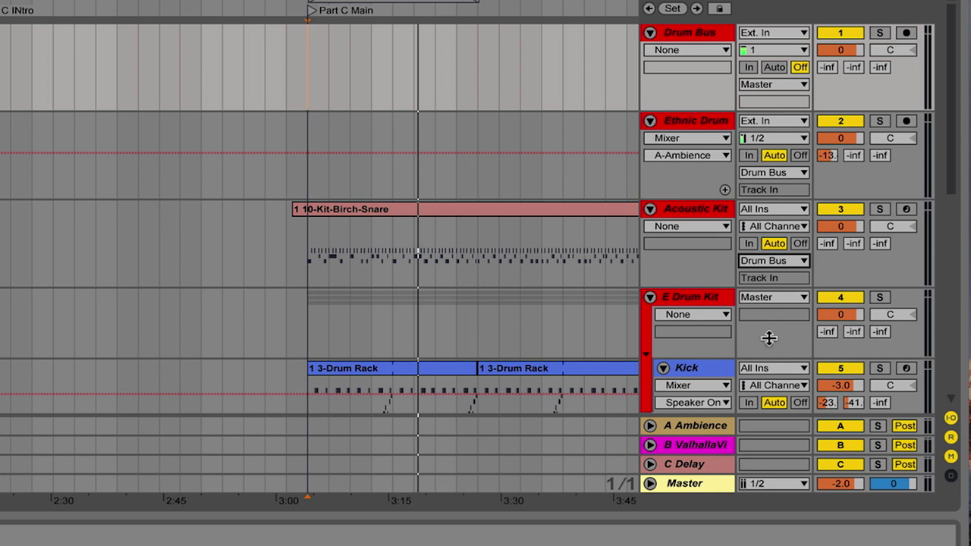
{"action": "scroll", "coordinate": [769, 353], "scroll_direction": "down", "scroll_amount": 1}
{"action": "scroll", "coordinate": [770, 352], "scroll_direction": "down", "scroll_amount": 1}
{"action": "left_click", "coordinate": [773, 257]}
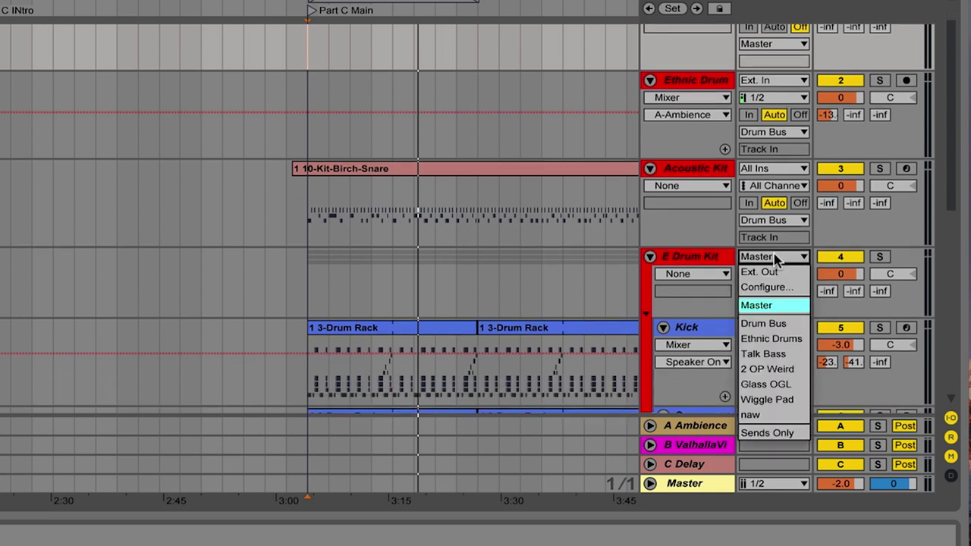
{"action": "left_click", "coordinate": [774, 322]}
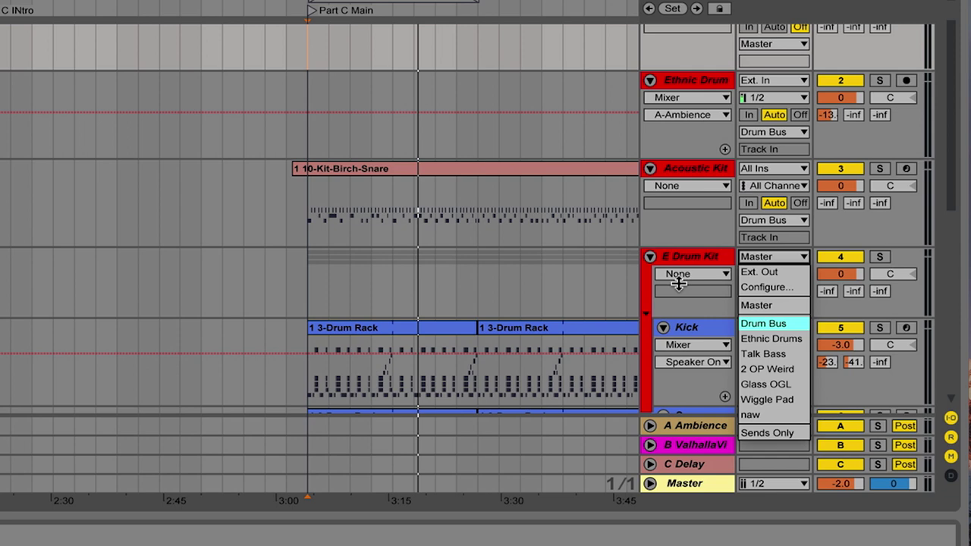
{"action": "left_click", "coordinate": [650, 256]}
{"action": "left_click", "coordinate": [650, 168]}
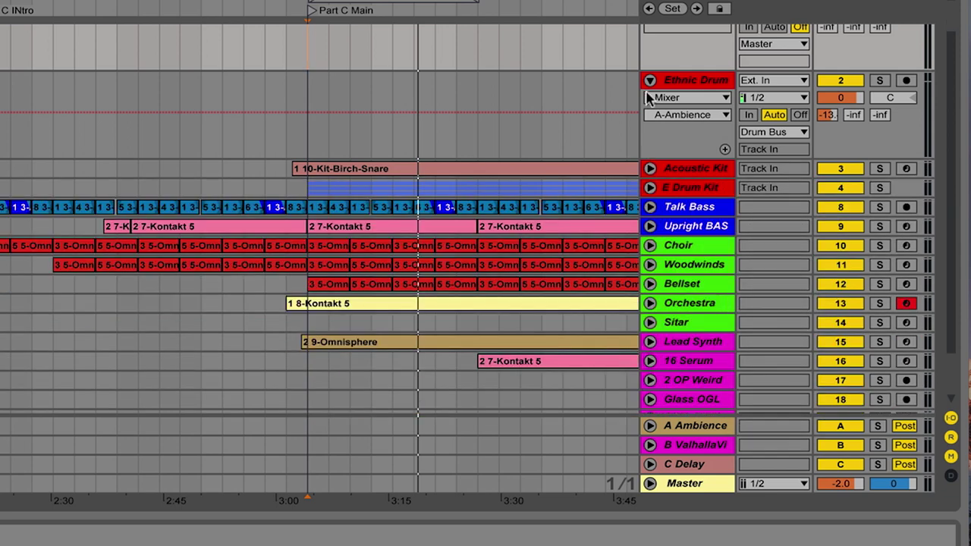
- Fold Ethnic Drum, switch Drum Bus monitoring to In, and bring up its input source list
{"action": "left_click", "coordinate": [649, 79]}
{"action": "scroll", "coordinate": [668, 125], "scroll_direction": "up", "scroll_amount": 2}
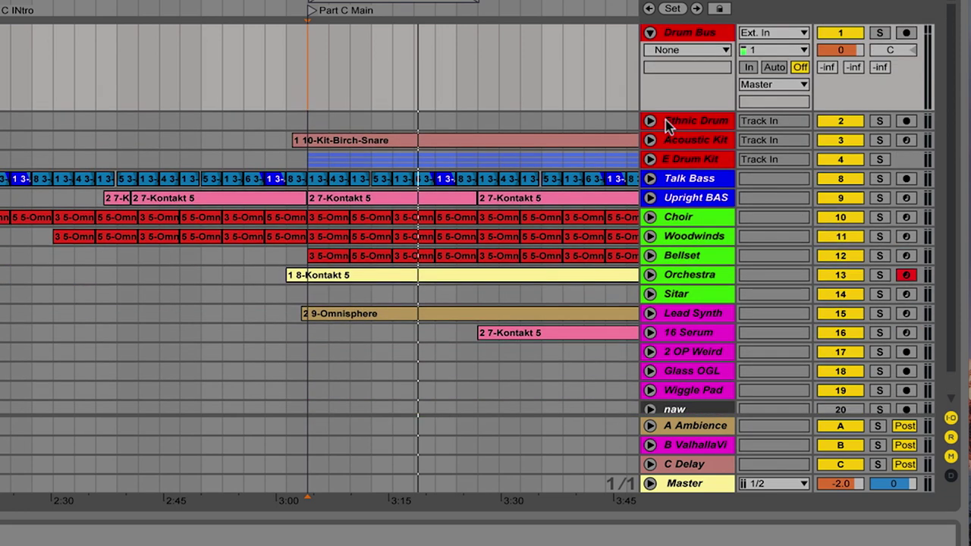
{"action": "left_click", "coordinate": [747, 67]}
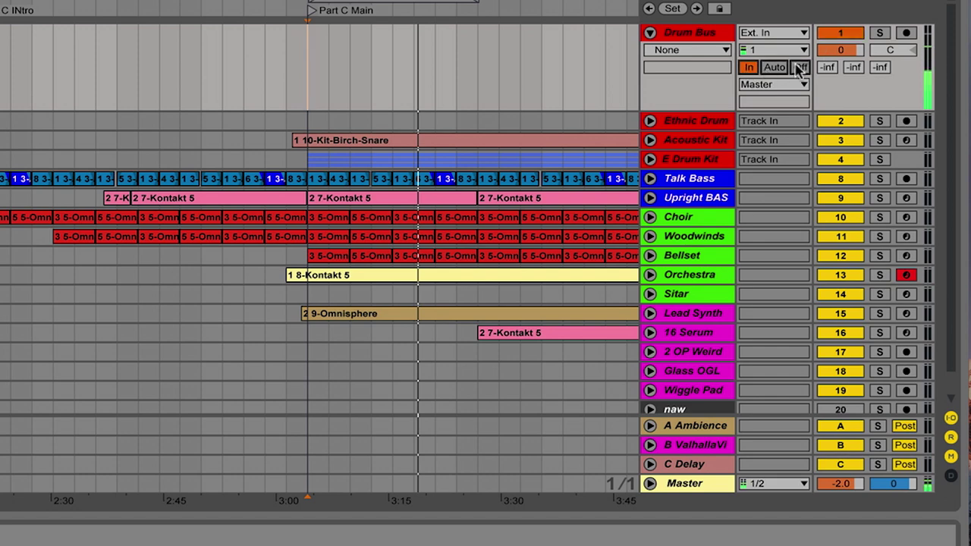
{"action": "left_click", "coordinate": [786, 34]}
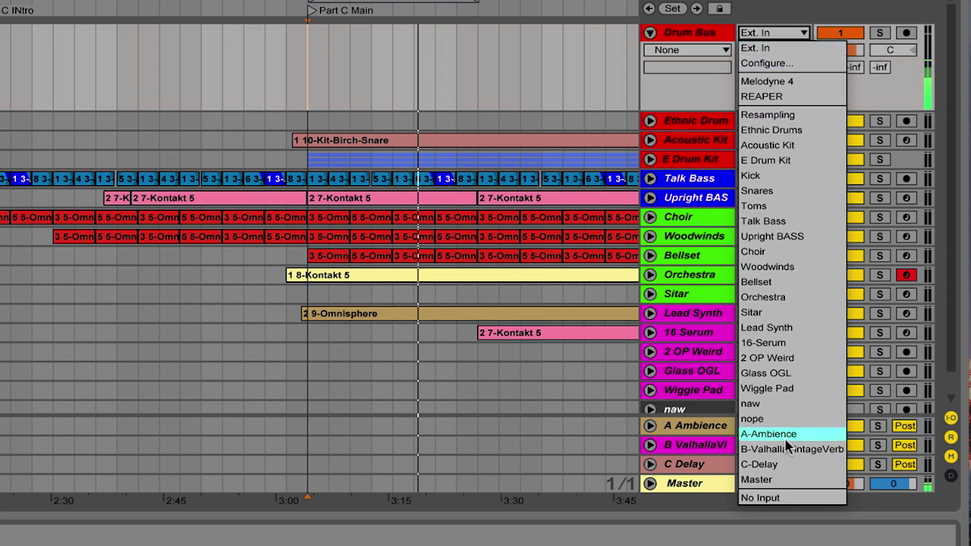
- Set Drum Bus input to No Input, play from 3:00, solo Drum Bus and fold it
{"action": "key", "text": "Return"}
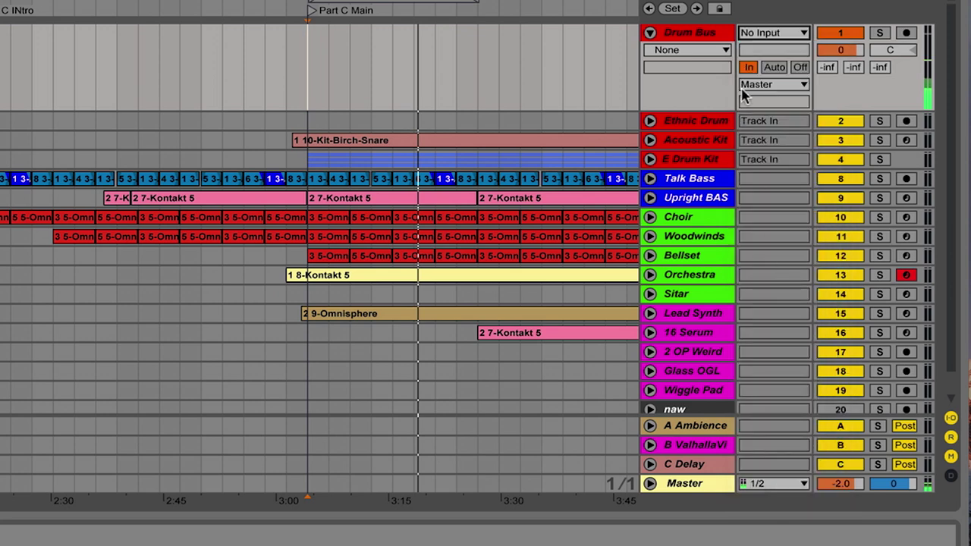
{"action": "left_click", "coordinate": [700, 35]}
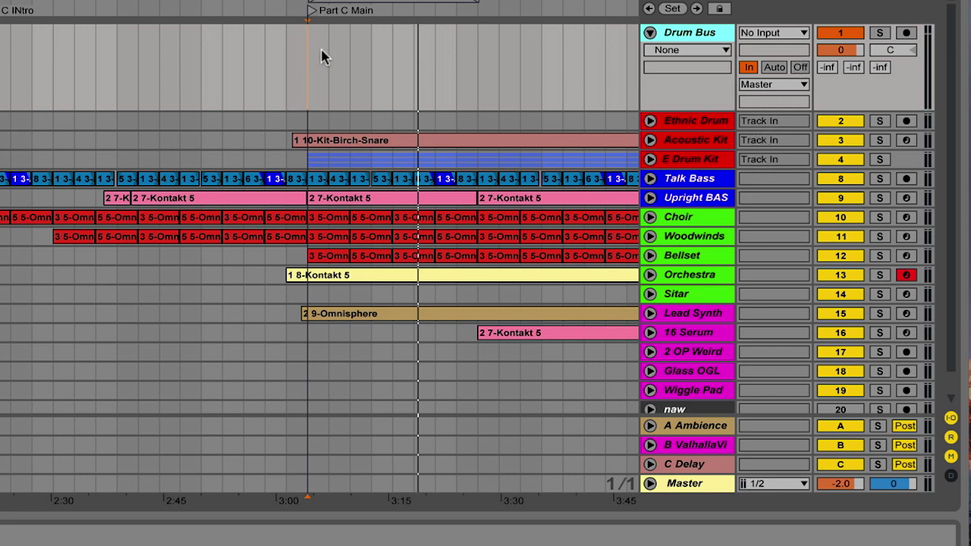
{"action": "key", "text": "space"}
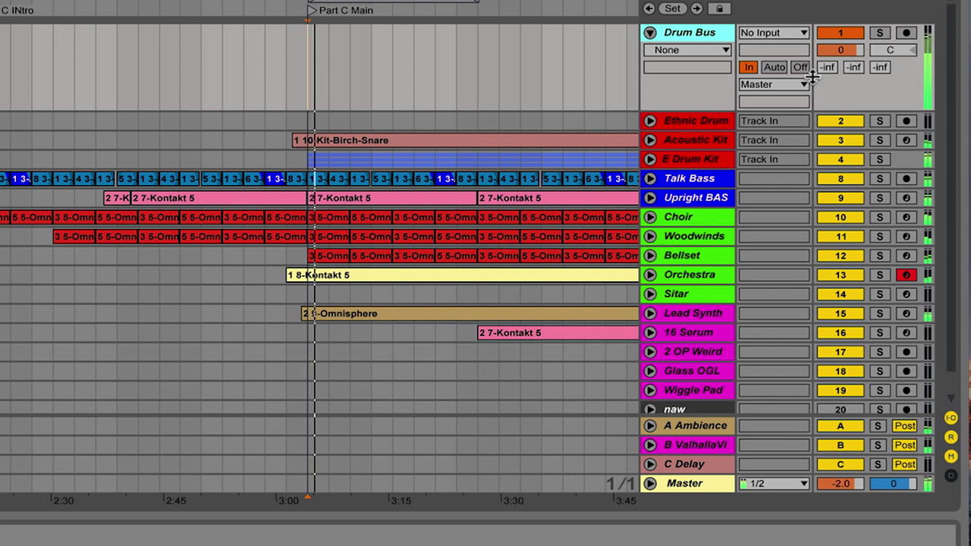
{"action": "left_click", "coordinate": [882, 35]}
{"action": "left_click", "coordinate": [880, 34]}
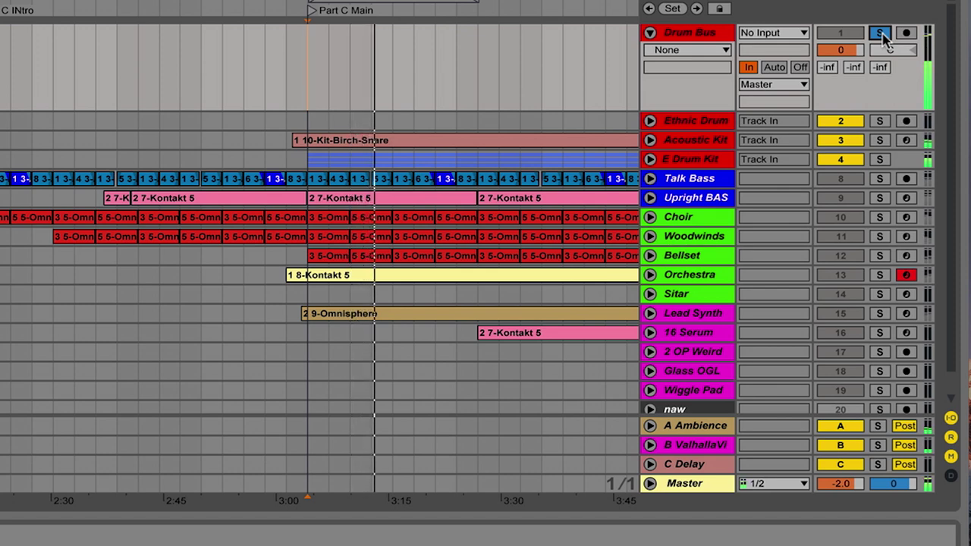
{"action": "left_click", "coordinate": [686, 34]}
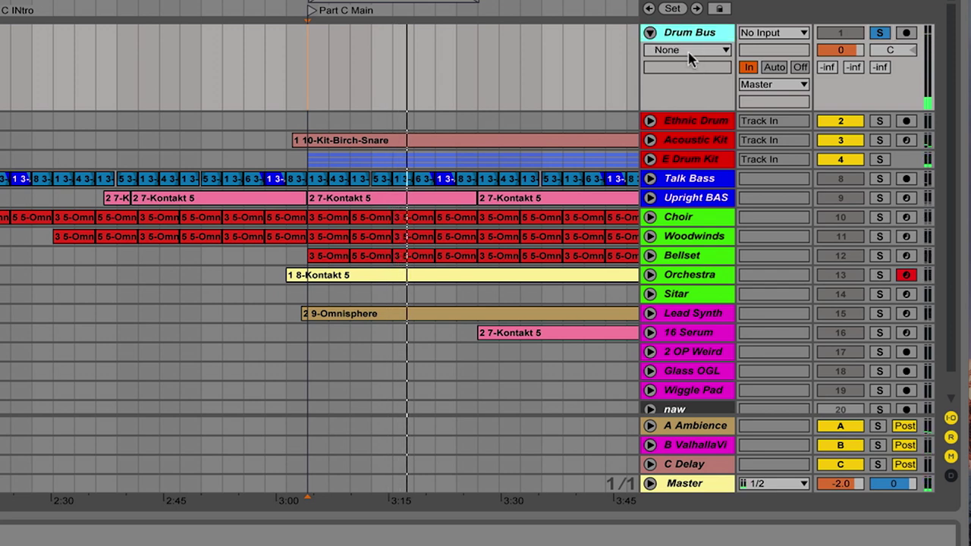
{"action": "left_click", "coordinate": [649, 34]}
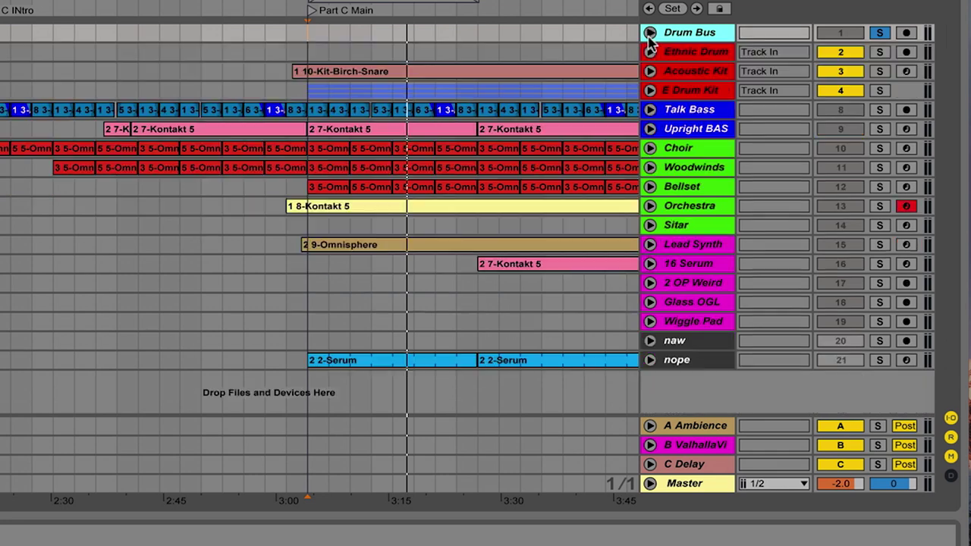
- Insert an audio track below E Drum Kit with No Input and start naming it Bass Bus
{"action": "left_click", "coordinate": [650, 33]}
{"action": "left_click", "coordinate": [690, 180]}
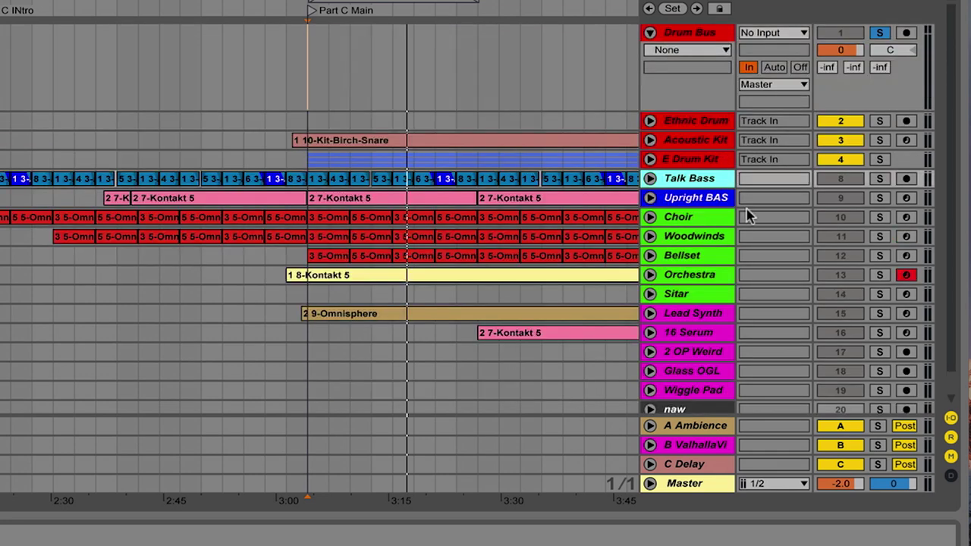
{"action": "key", "text": "Down"}
{"action": "left_click", "coordinate": [691, 157]}
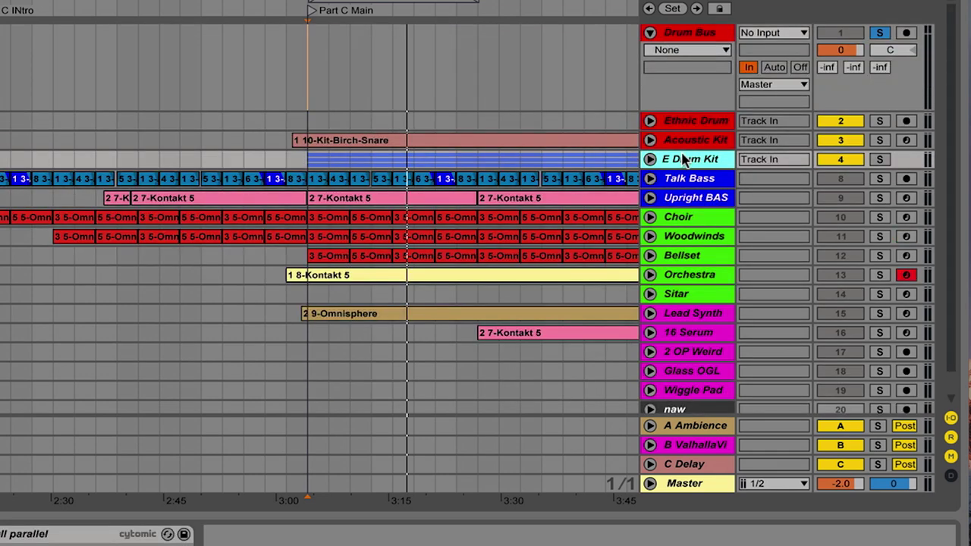
{"action": "right_click", "coordinate": [683, 158]}
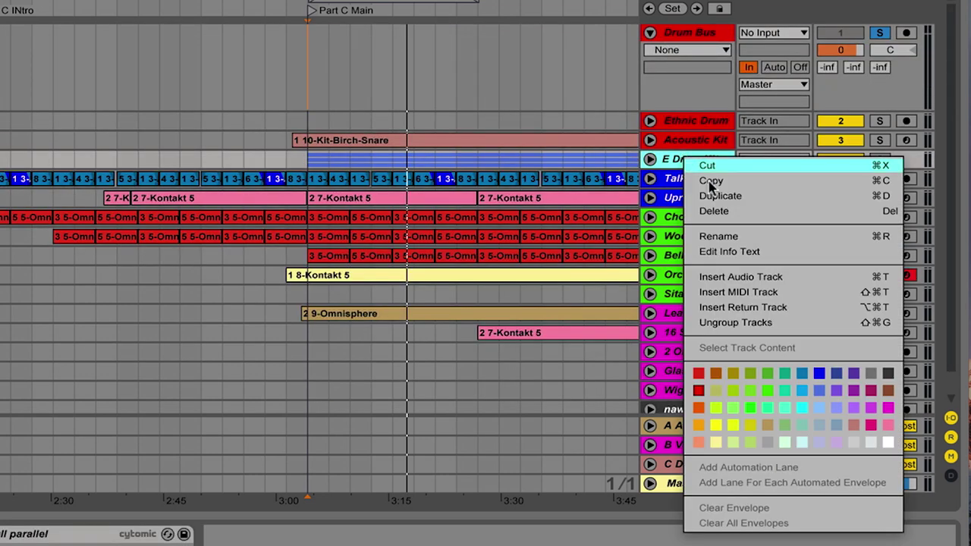
{"action": "left_click", "coordinate": [744, 277]}
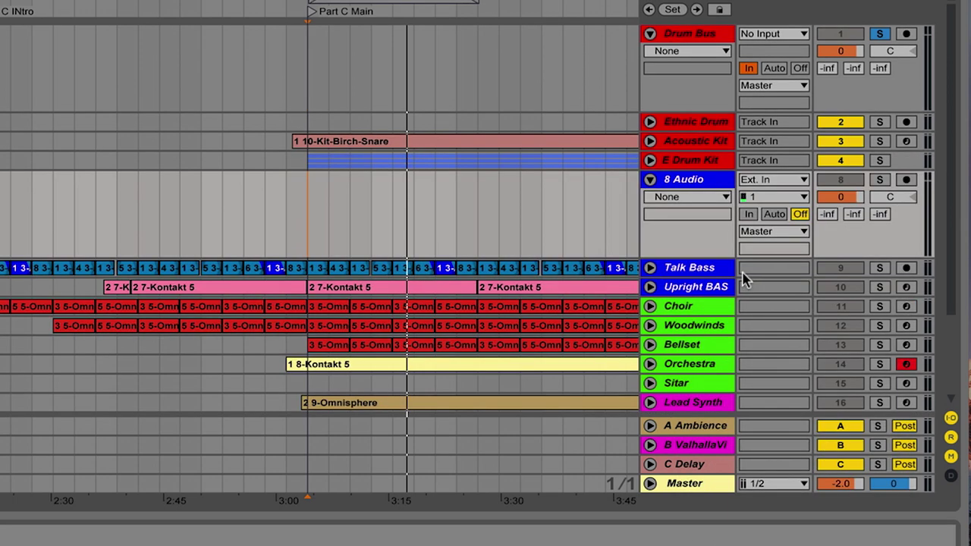
{"action": "left_click", "coordinate": [772, 182]}
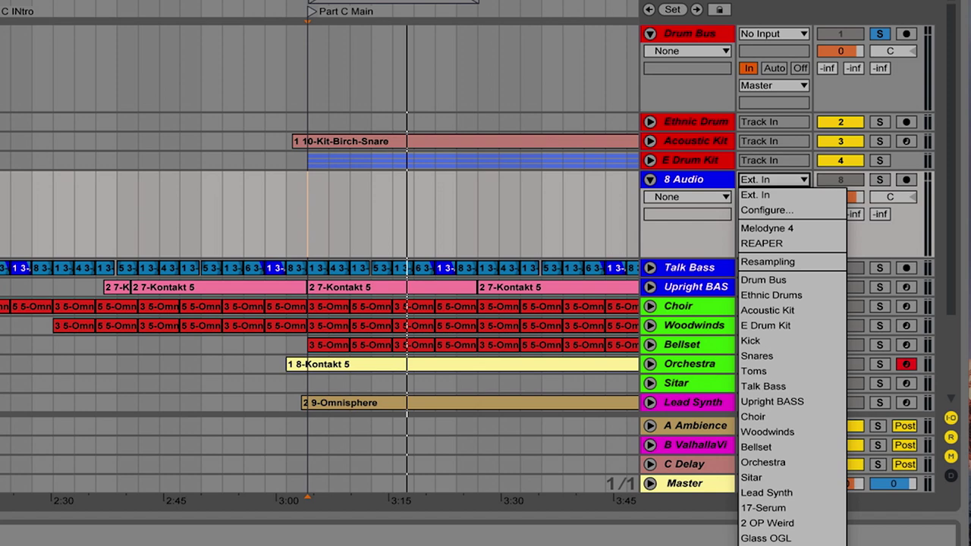
{"action": "left_click", "coordinate": [781, 540]}
{"action": "right_click", "coordinate": [682, 186]}
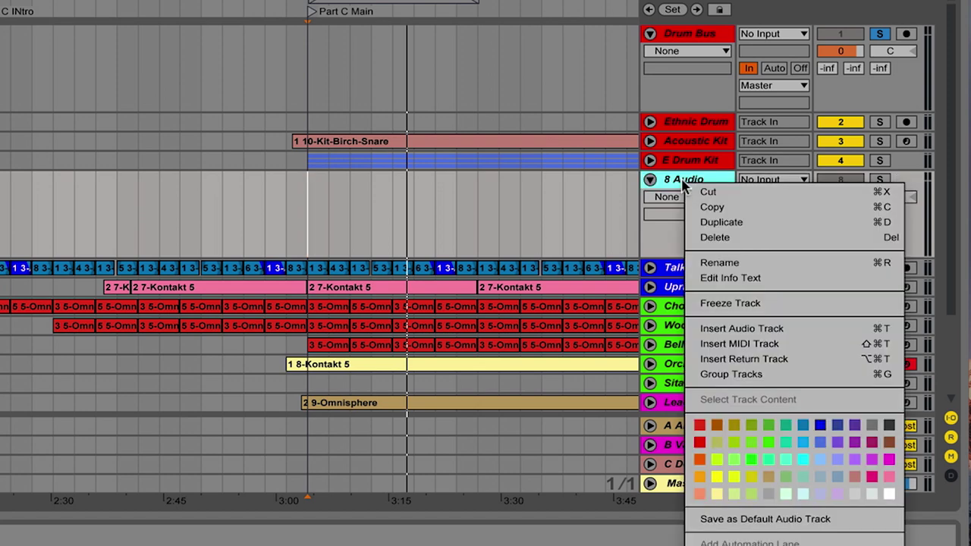
{"action": "left_click", "coordinate": [734, 263]}
{"action": "type", "text": "Bass Bus"}
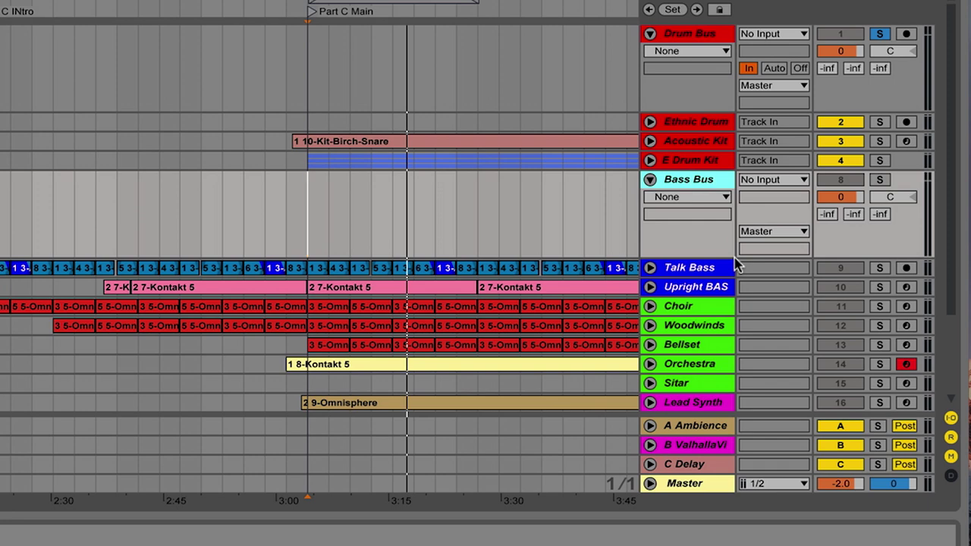
- Route Talk Bass and Upright BAS to Bass Bus, set its monitoring to In, and fold it
{"action": "left_click", "coordinate": [649, 267]}
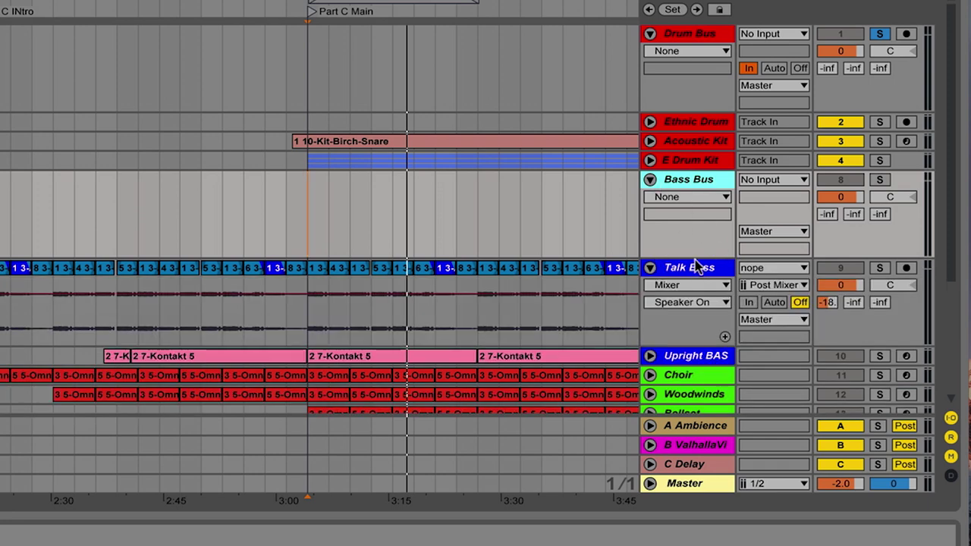
{"action": "scroll", "coordinate": [698, 267], "scroll_direction": "down", "scroll_amount": 2}
{"action": "left_click", "coordinate": [650, 294]}
{"action": "left_click", "coordinate": [709, 209]}
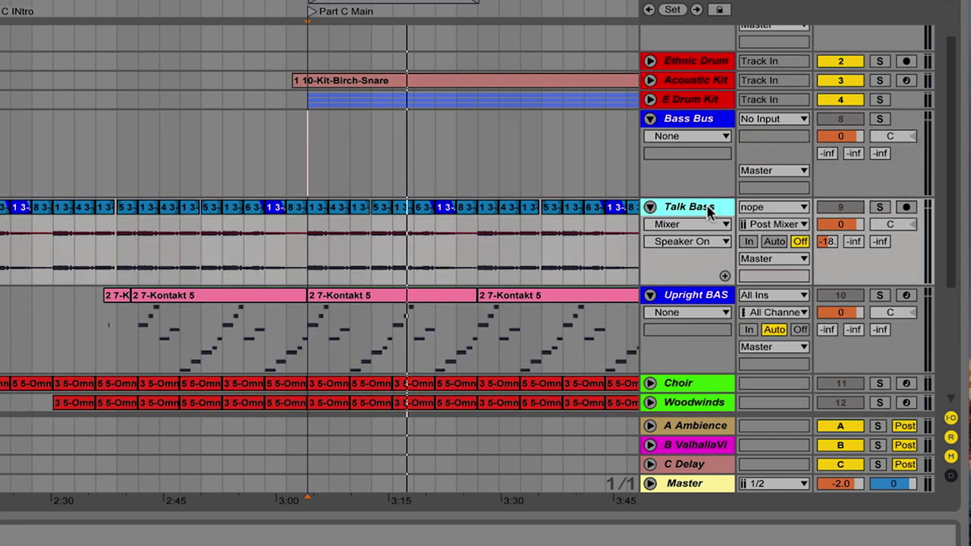
{"action": "key", "text": "shift+Down"}
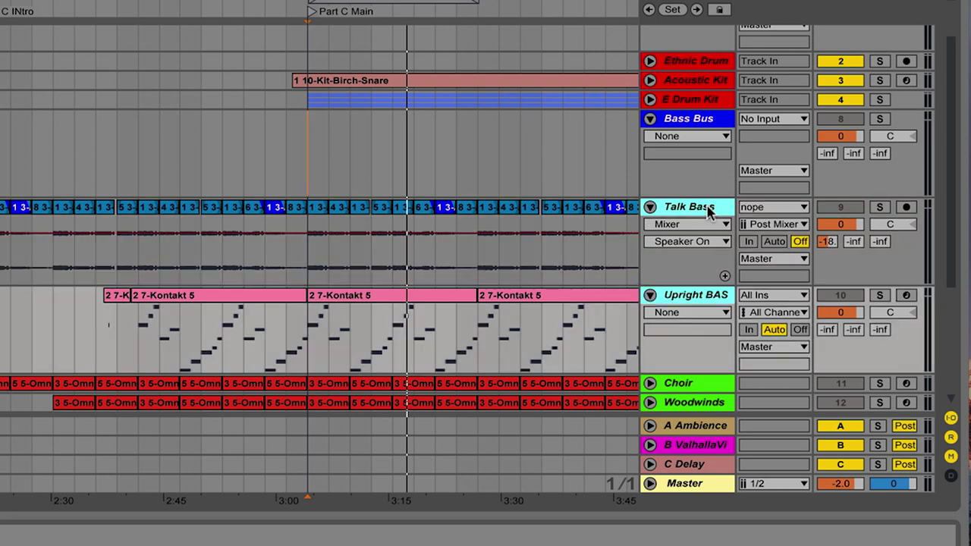
{"action": "left_click", "coordinate": [773, 259]}
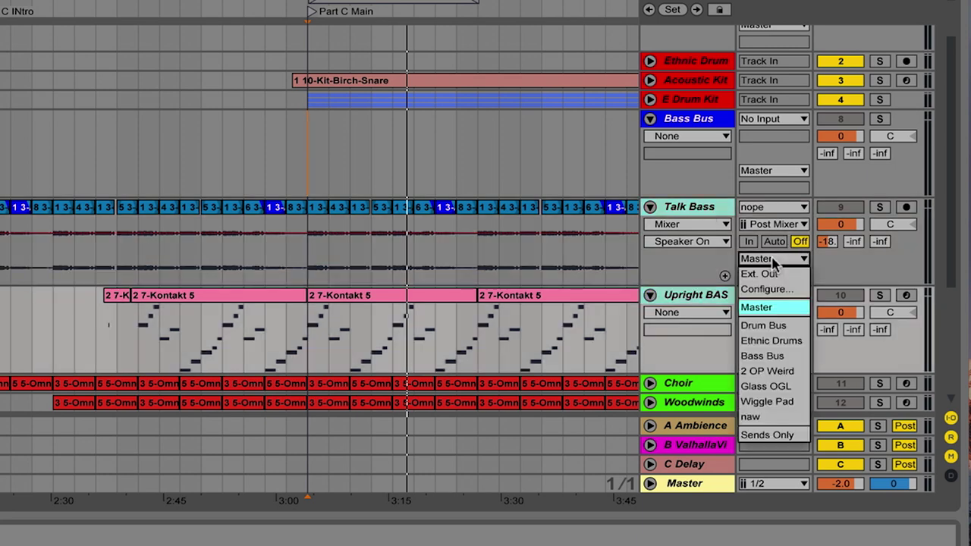
{"action": "left_click", "coordinate": [785, 356]}
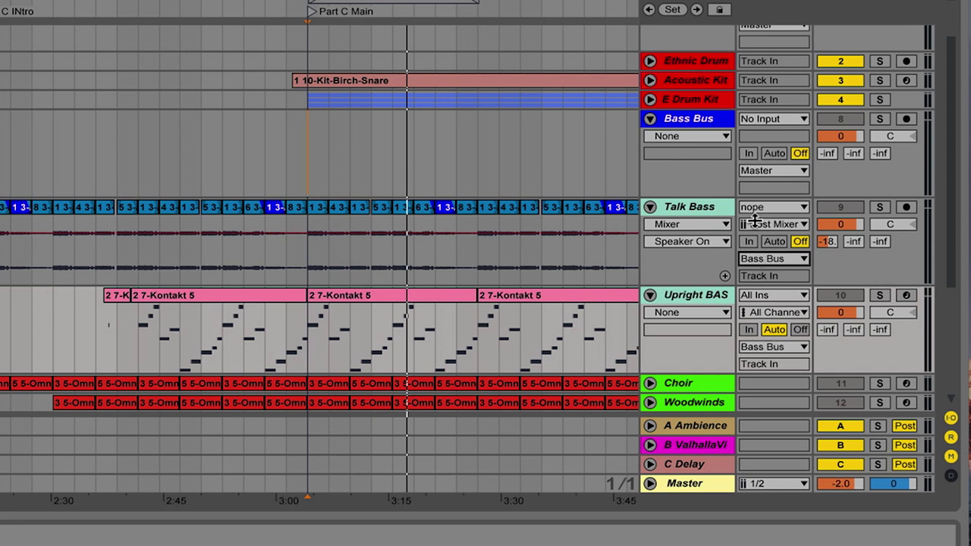
{"action": "left_click", "coordinate": [748, 154]}
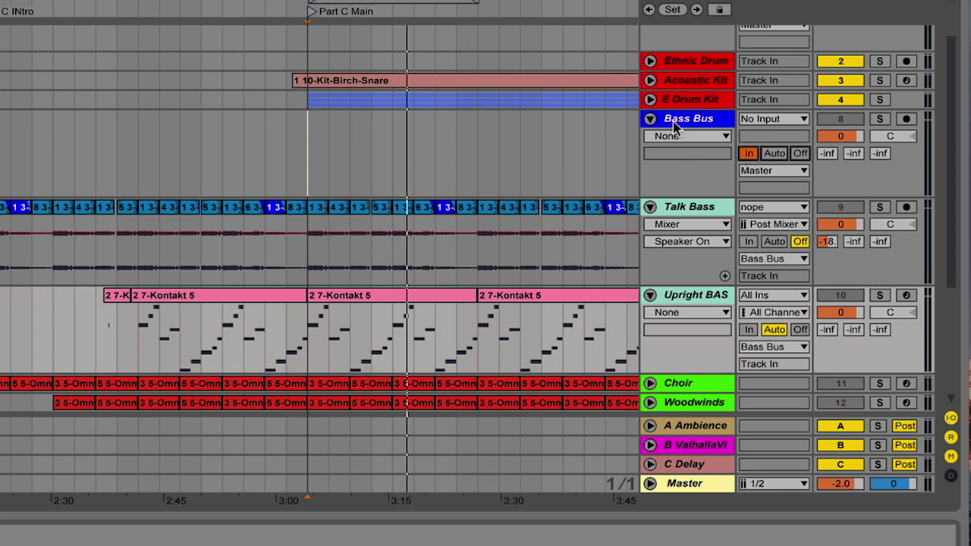
{"action": "left_click", "coordinate": [650, 119]}
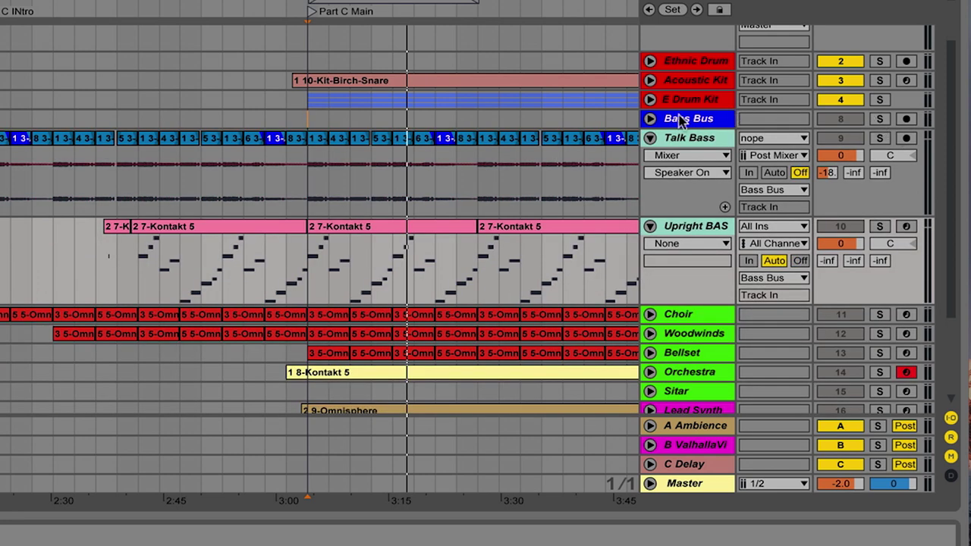
{"action": "scroll", "coordinate": [675, 152], "scroll_direction": "up", "scroll_amount": 3}
- Fold the bass tracks, unsolo Drum Bus, solo Bass Bus and play from Part C Main
{"action": "left_click", "coordinate": [650, 199], "text": "alt"}
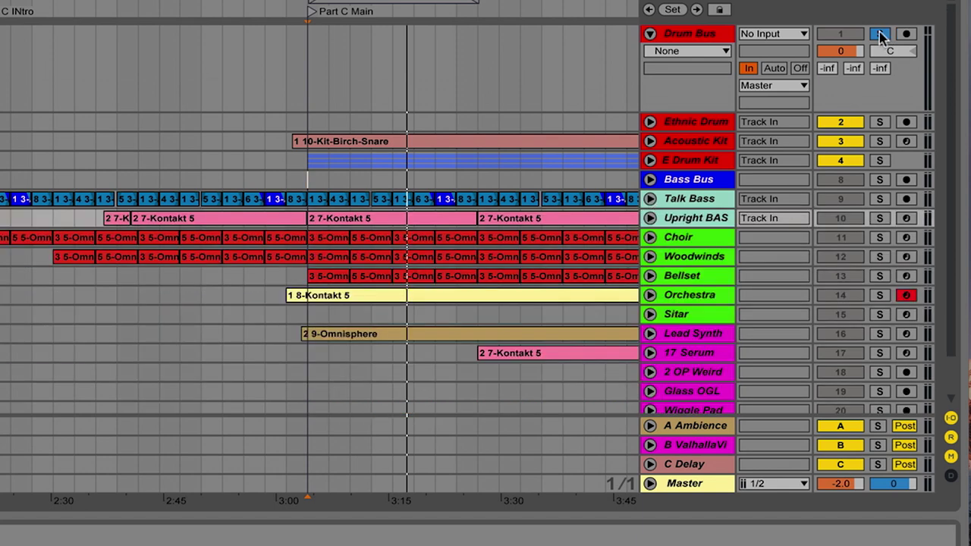
{"action": "left_click", "coordinate": [879, 34]}
{"action": "left_click", "coordinate": [879, 179]}
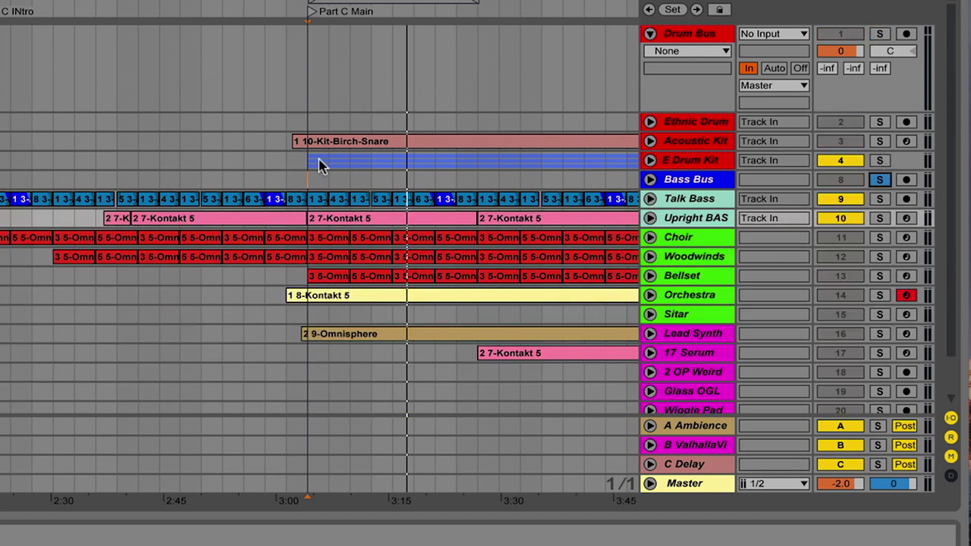
{"action": "key", "text": "space"}
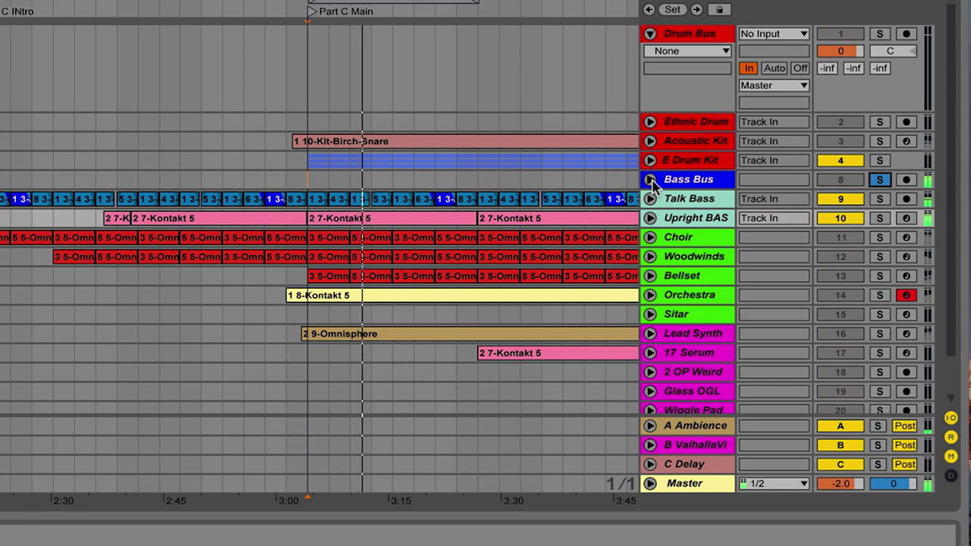
- Inspect the Choir and Orchestra tracks, unfolding Orchestra to view its notes
{"action": "left_click", "coordinate": [702, 238]}
{"action": "scroll", "coordinate": [696, 257], "scroll_direction": "down", "scroll_amount": 2}
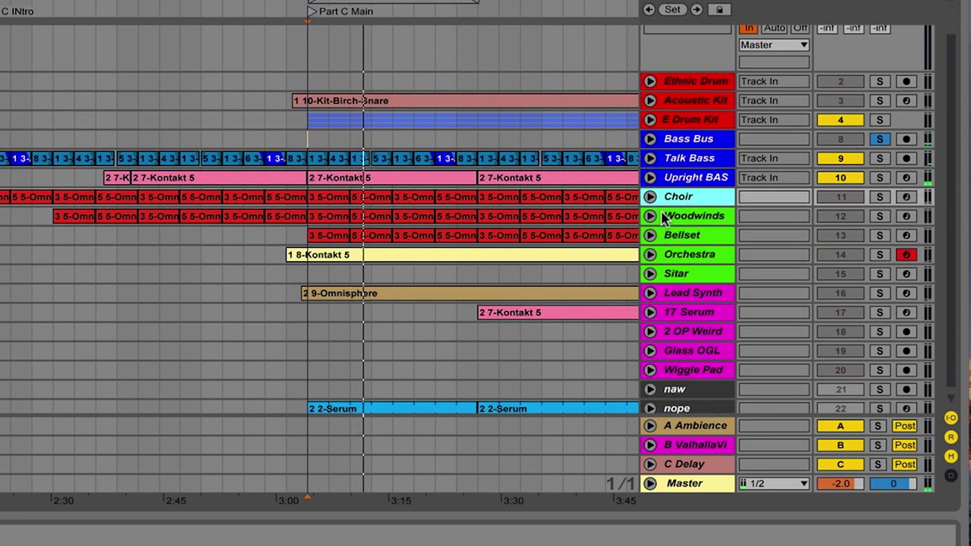
{"action": "left_click", "coordinate": [681, 257]}
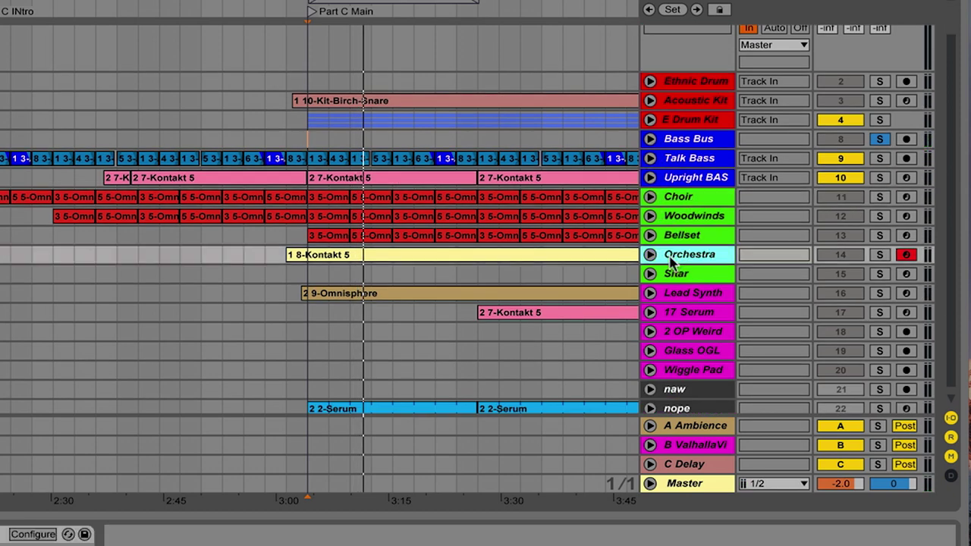
{"action": "left_click", "coordinate": [650, 254]}
{"action": "scroll", "coordinate": [649, 227], "scroll_direction": "down", "scroll_amount": 3}
{"action": "left_click", "coordinate": [650, 194]}
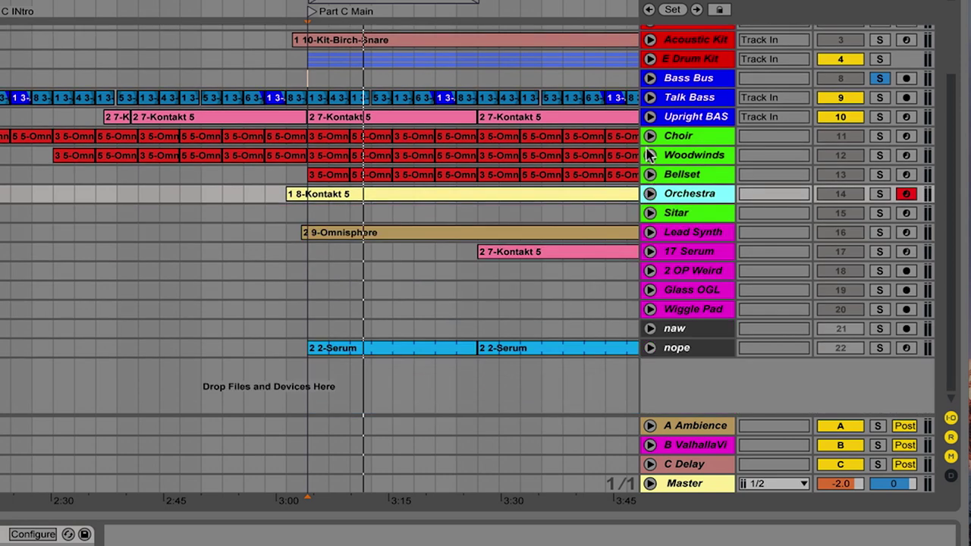
{"action": "left_click", "coordinate": [678, 137]}
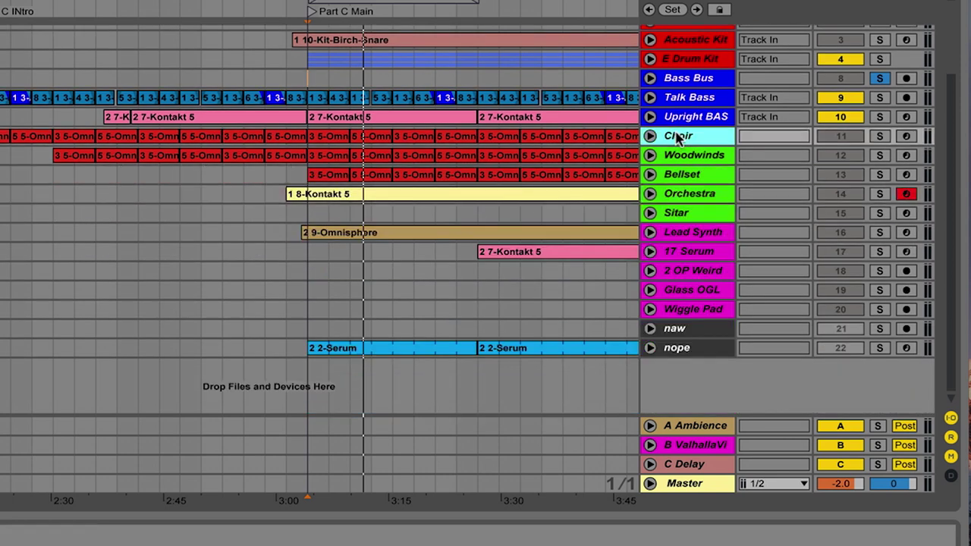
- Insert an audio track above Choir, colour it green, and start naming it Inst Bus
{"action": "right_click", "coordinate": [677, 136]}
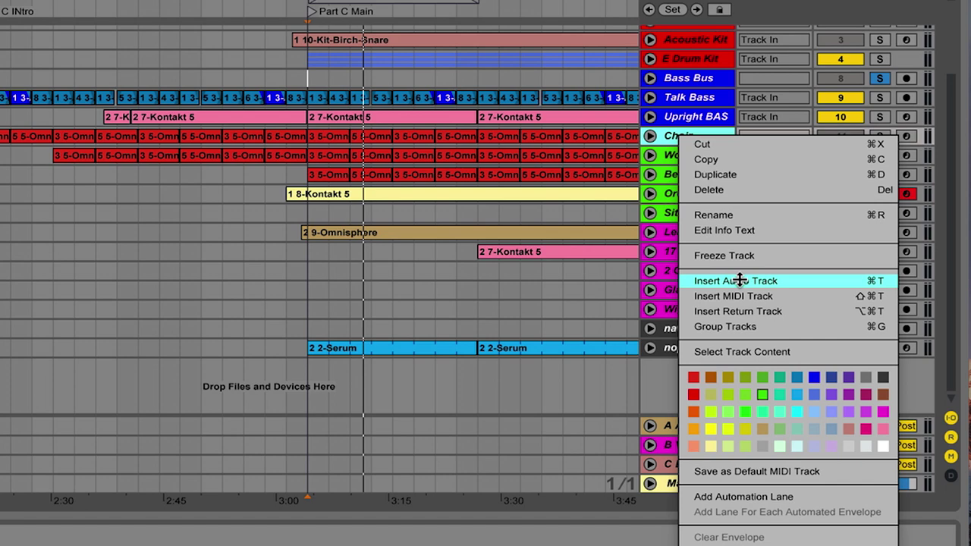
{"action": "left_click", "coordinate": [739, 281]}
{"action": "left_click_drag", "start_coordinate": [700, 157], "coordinate": [695, 134]}
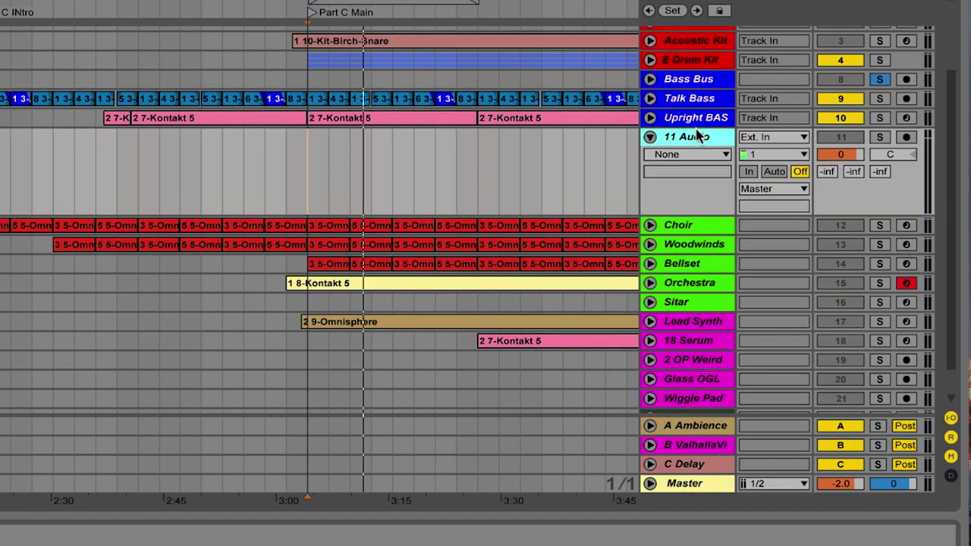
{"action": "right_click", "coordinate": [696, 135]}
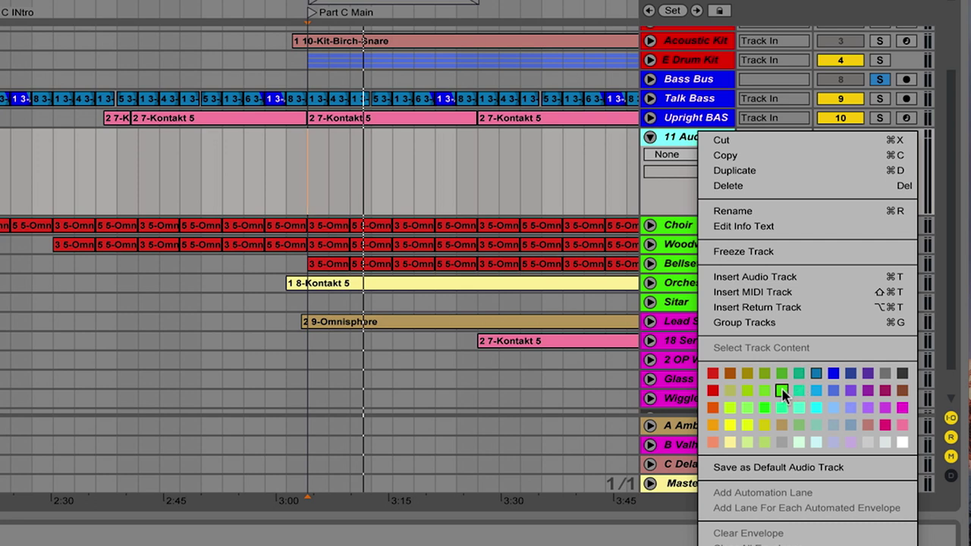
{"action": "left_click", "coordinate": [782, 390]}
{"action": "right_click", "coordinate": [680, 138]}
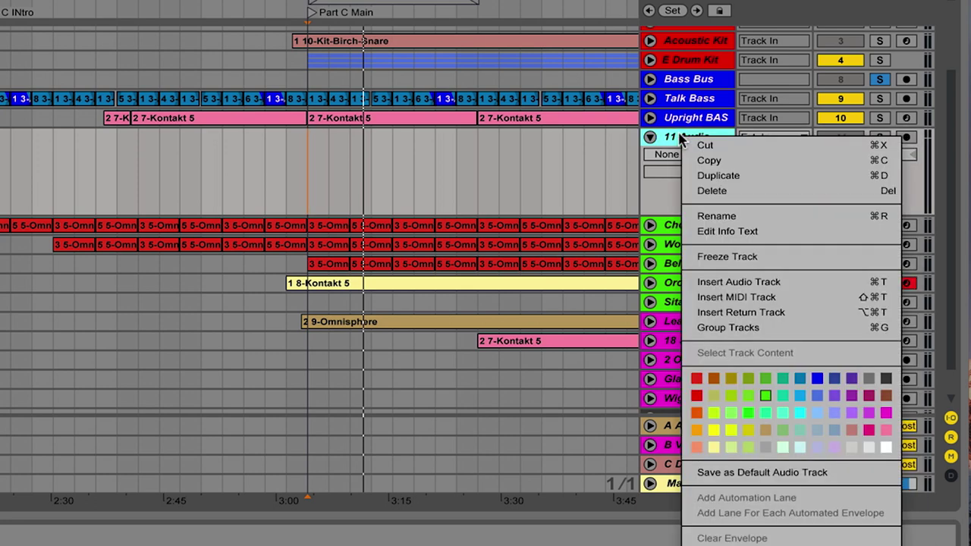
{"action": "left_click", "coordinate": [706, 213]}
{"action": "type", "text": "Inst Bus"}
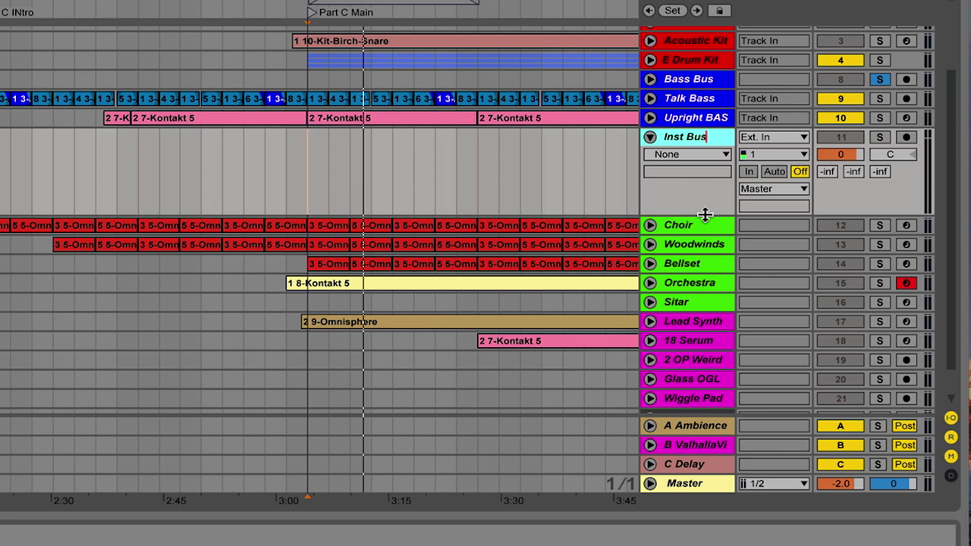
- Inspect the Choir and Woodwinds tracks by unfolding and refolding them
{"action": "left_click", "coordinate": [699, 223]}
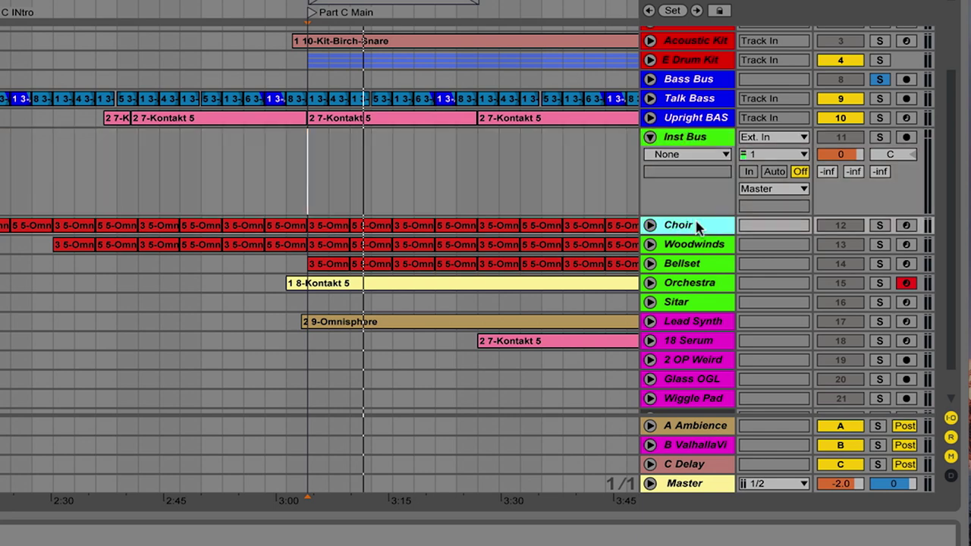
{"action": "left_click", "coordinate": [650, 225]}
{"action": "scroll", "coordinate": [652, 250], "scroll_direction": "down", "scroll_amount": 1}
{"action": "left_click", "coordinate": [650, 275]}
{"action": "scroll", "coordinate": [650, 219], "scroll_direction": "down", "scroll_amount": 1}
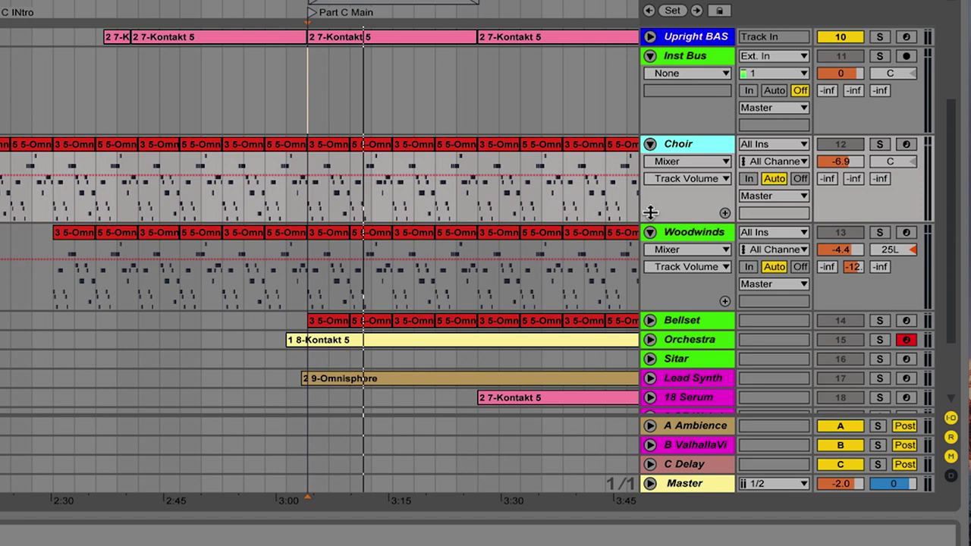
{"action": "left_click", "coordinate": [650, 144]}
{"action": "left_click", "coordinate": [650, 162]}
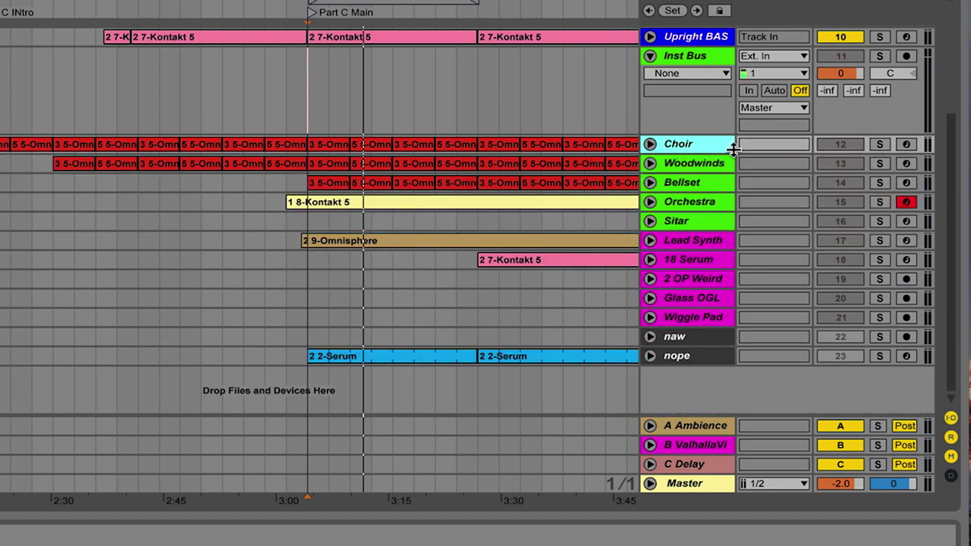
- Select Choir through Sitar and route their outputs to Inst Bus
{"action": "key", "text": "shift+Down"}
{"action": "key", "text": "shift+Down"}
{"action": "key", "text": "shift+Down"}
{"action": "key", "text": "shift+Down"}
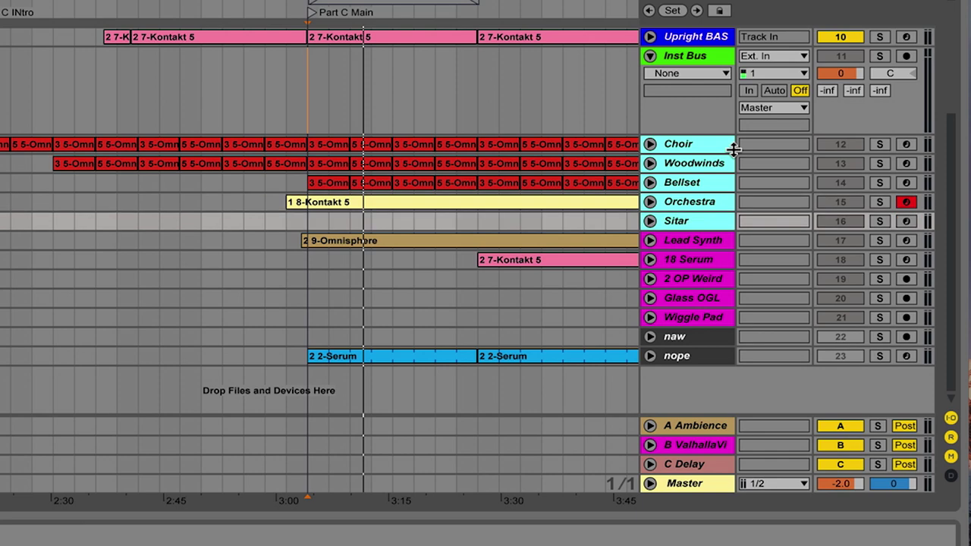
{"action": "key", "text": "Right"}
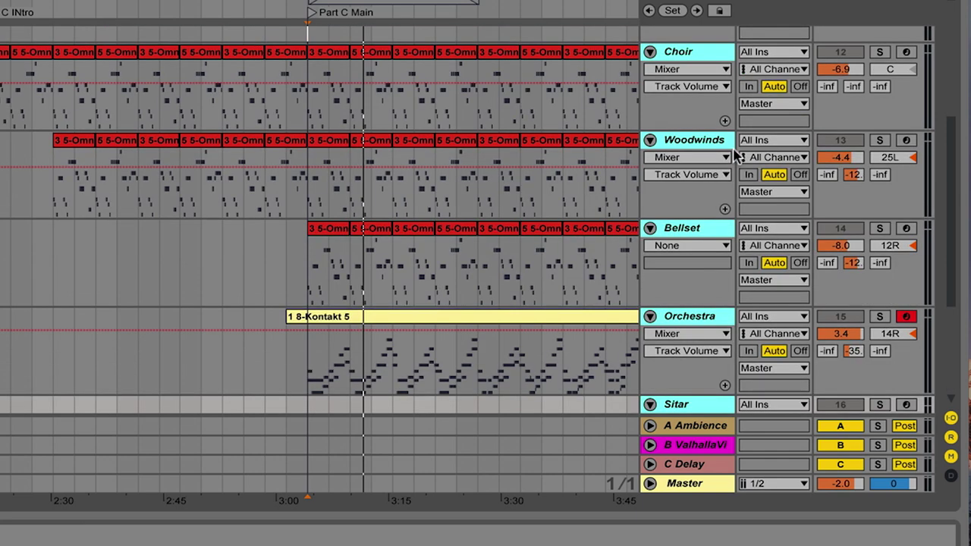
{"action": "scroll", "coordinate": [731, 152], "scroll_direction": "up", "scroll_amount": 3}
{"action": "scroll", "coordinate": [688, 133], "scroll_direction": "down", "scroll_amount": 2}
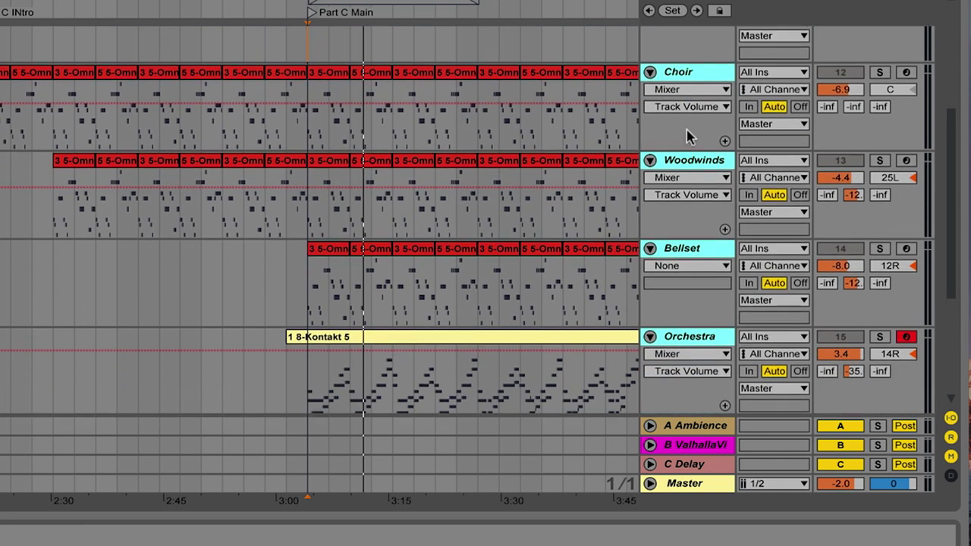
{"action": "scroll", "coordinate": [775, 148], "scroll_direction": "up", "scroll_amount": 6}
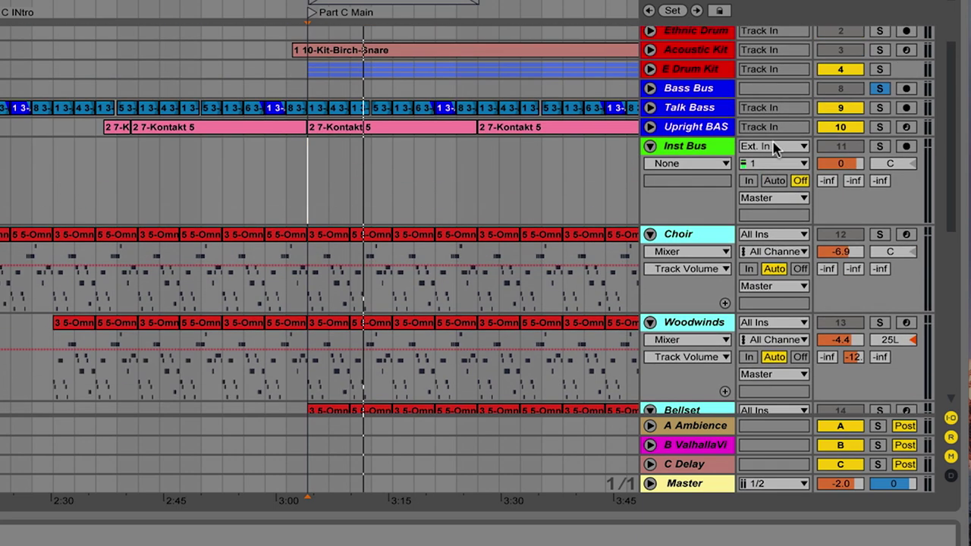
{"action": "scroll", "coordinate": [781, 216], "scroll_direction": "down", "scroll_amount": 2}
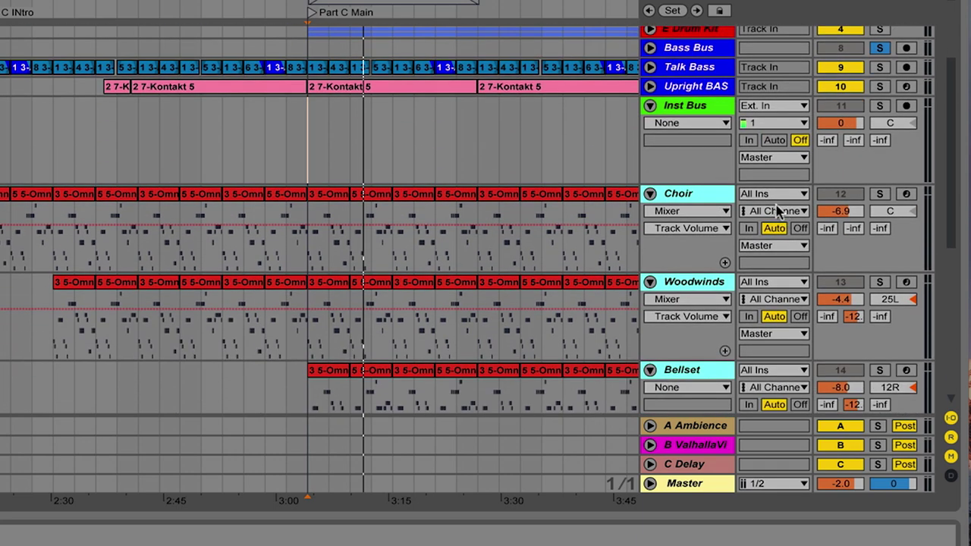
{"action": "left_click", "coordinate": [765, 251]}
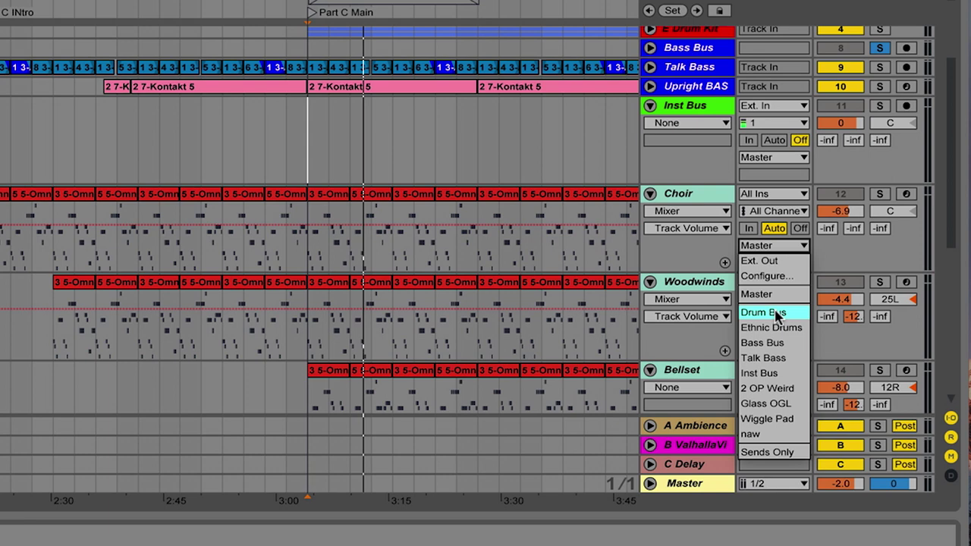
{"action": "left_click", "coordinate": [777, 374]}
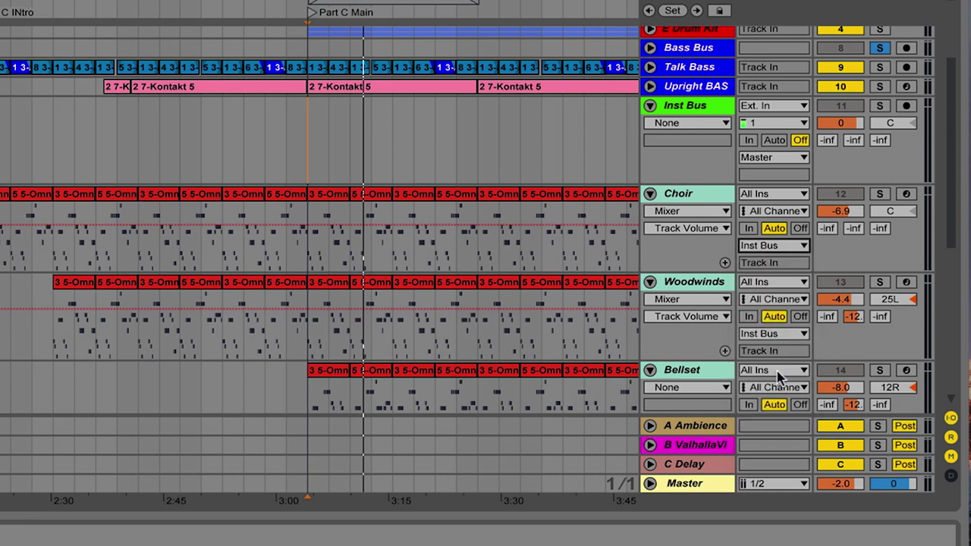
- Set Inst Bus to No Input with monitoring In, fold it, and solo it
{"action": "left_click", "coordinate": [787, 106]}
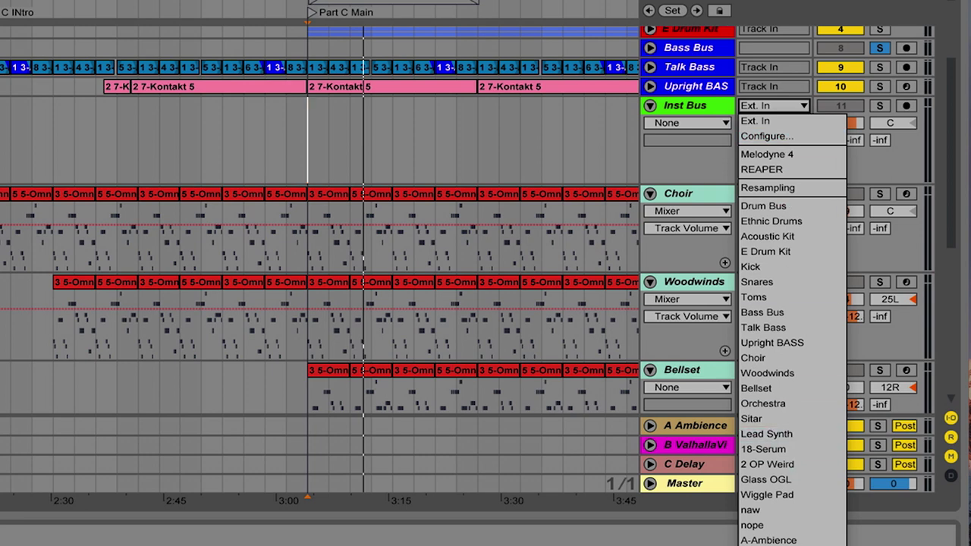
{"action": "left_click", "coordinate": [767, 540]}
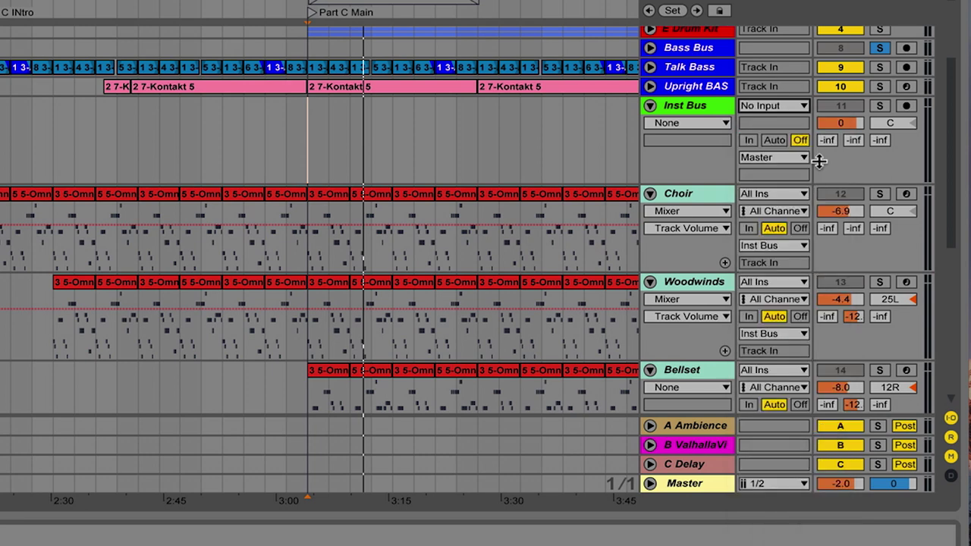
{"action": "left_click", "coordinate": [748, 141]}
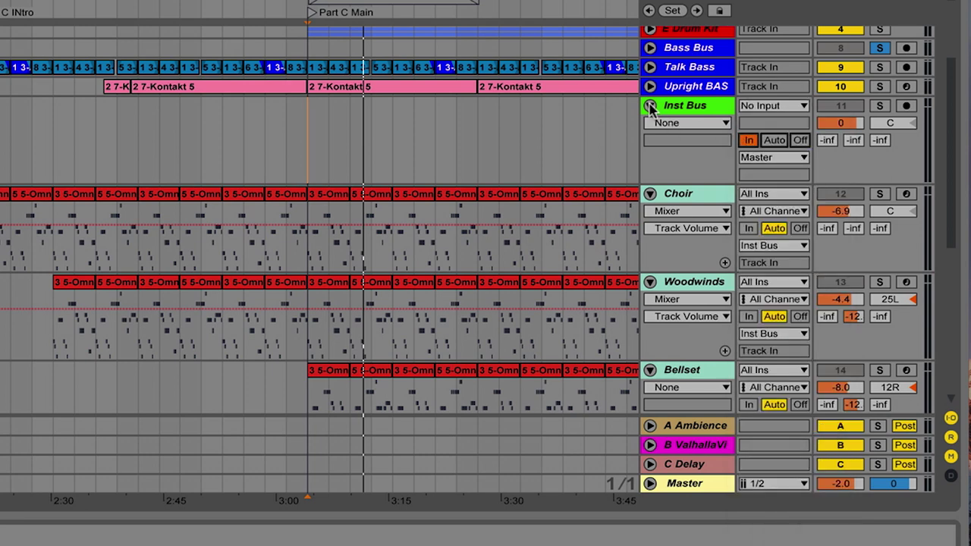
{"action": "left_click", "coordinate": [650, 106]}
{"action": "left_click", "coordinate": [879, 105]}
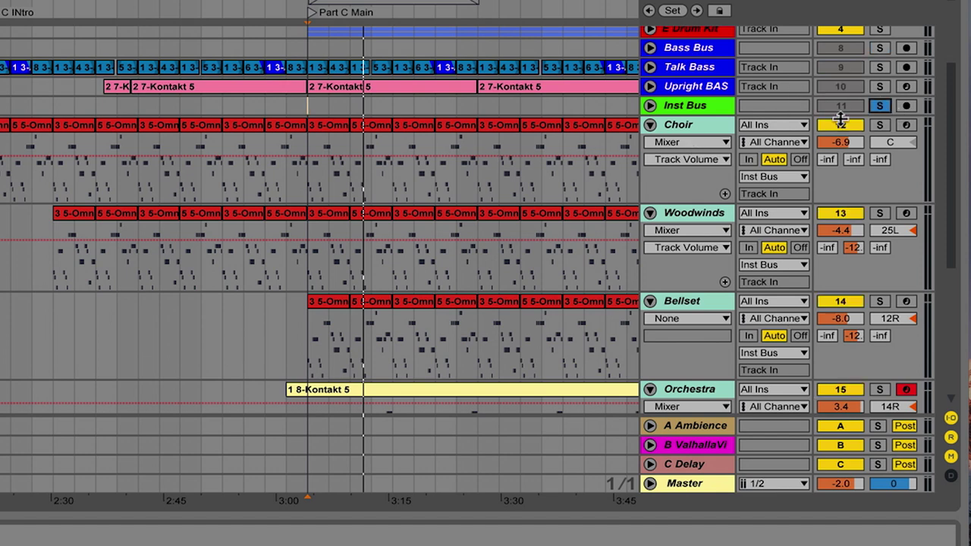
- Play the song from the Part C Main marker to audition Inst Bus
{"action": "key", "text": "space"}
{"action": "scroll", "coordinate": [619, 211], "scroll_direction": "down", "scroll_amount": 3}
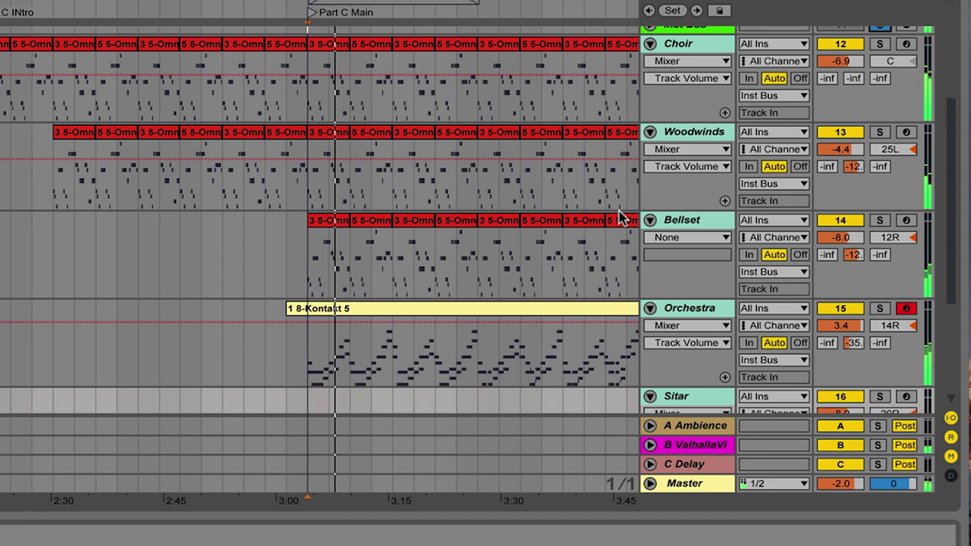
{"action": "scroll", "coordinate": [489, 205], "scroll_direction": "right", "scroll_amount": 3}
{"action": "scroll", "coordinate": [489, 205], "scroll_direction": "down", "scroll_amount": 5}
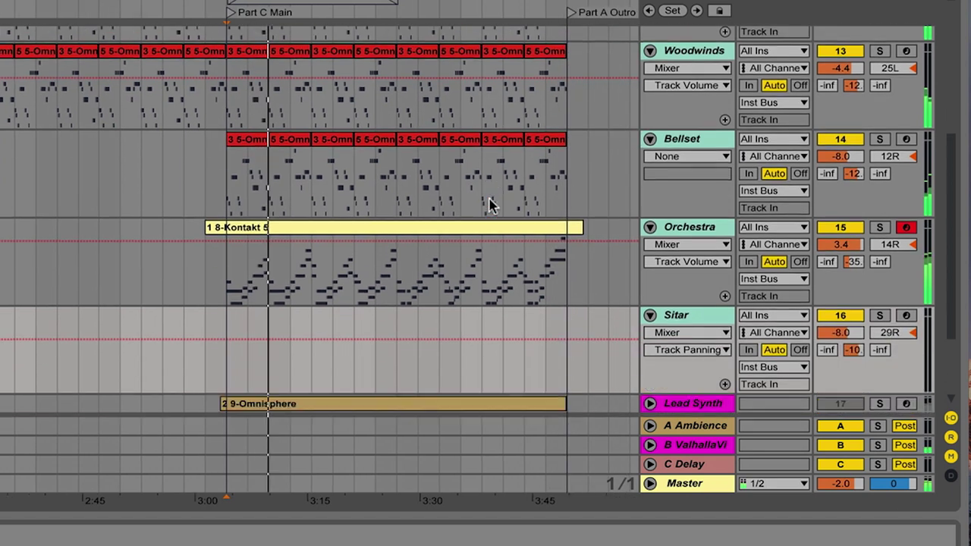
{"action": "scroll", "coordinate": [489, 205], "scroll_direction": "up", "scroll_amount": 3}
{"action": "scroll", "coordinate": [617, 81], "scroll_direction": "up", "scroll_amount": 4}
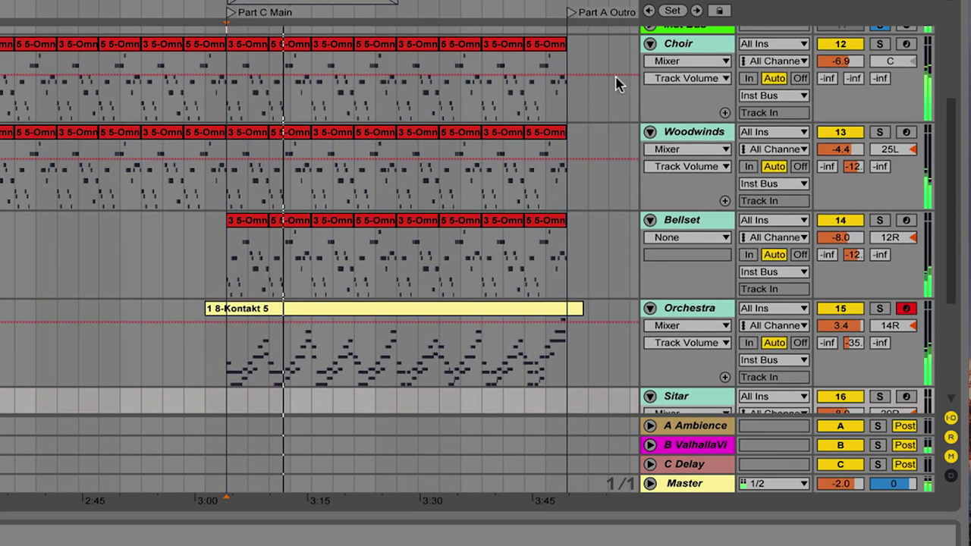
- Fold every track to a single row and select the Sitar track
{"action": "left_click", "coordinate": [649, 84], "text": "alt"}
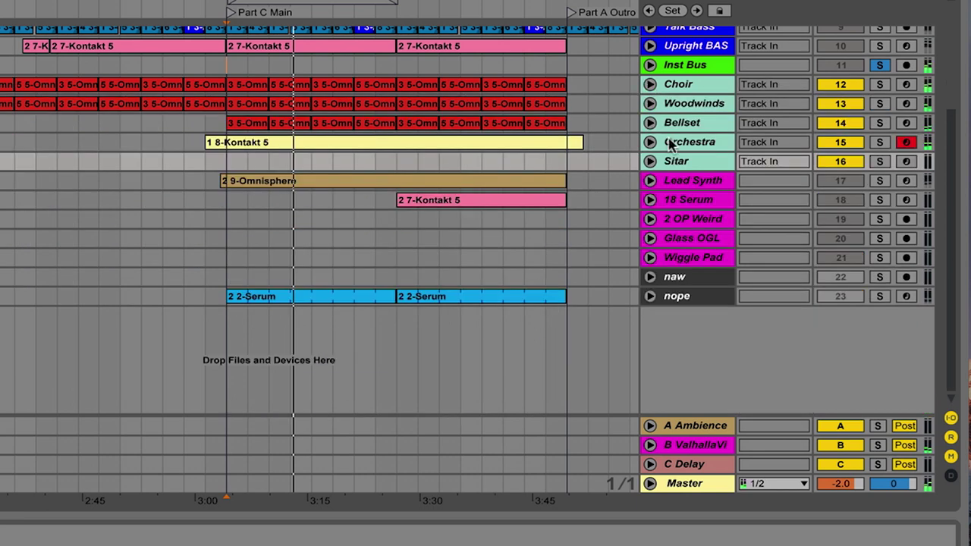
{"action": "left_click", "coordinate": [678, 185]}
{"action": "key", "text": "shift+Down"}
{"action": "key", "text": "shift+Down"}
{"action": "key", "text": "shift+Down"}
{"action": "key", "text": "shift+Down"}
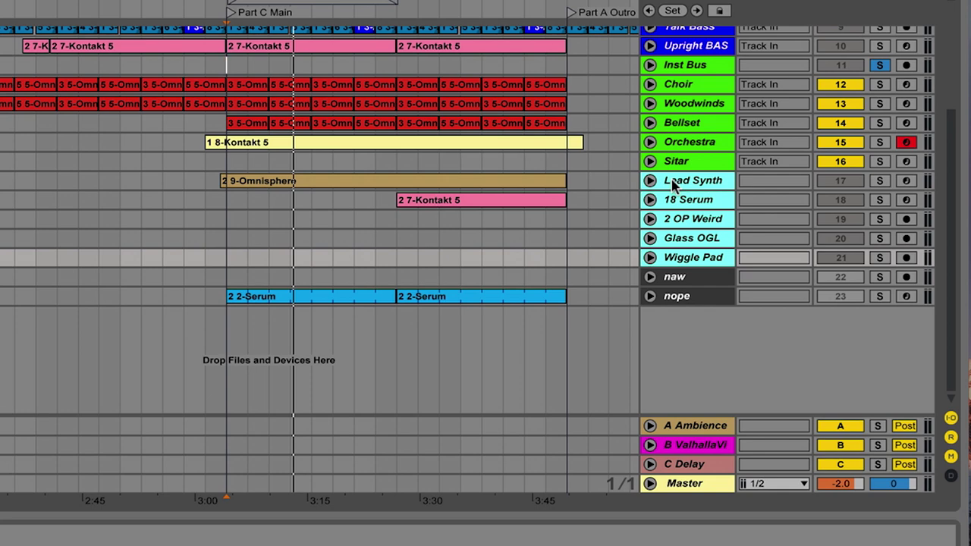
{"action": "left_click", "coordinate": [686, 199]}
- Insert a new audio track after Sitar and name it Synth Bus
{"action": "right_click", "coordinate": [672, 160]}
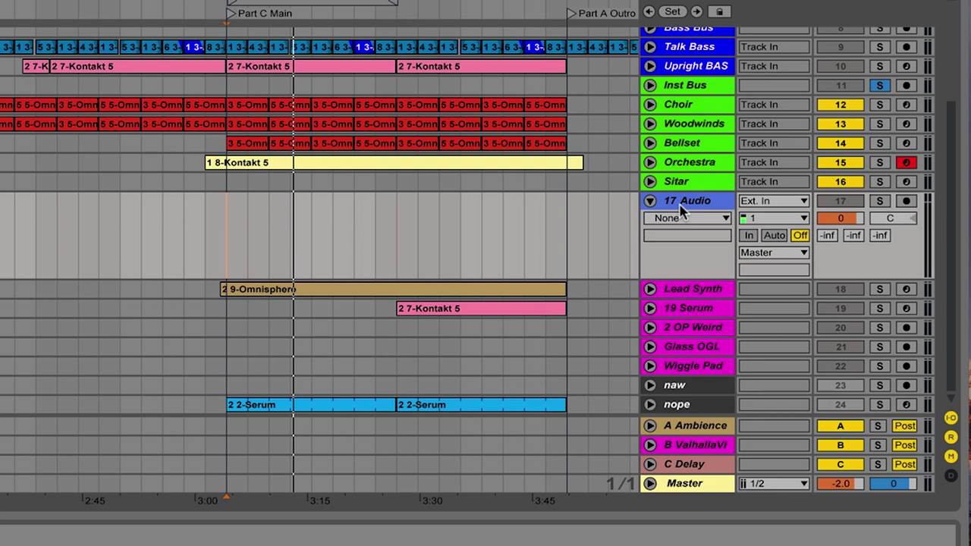
{"action": "right_click", "coordinate": [681, 209]}
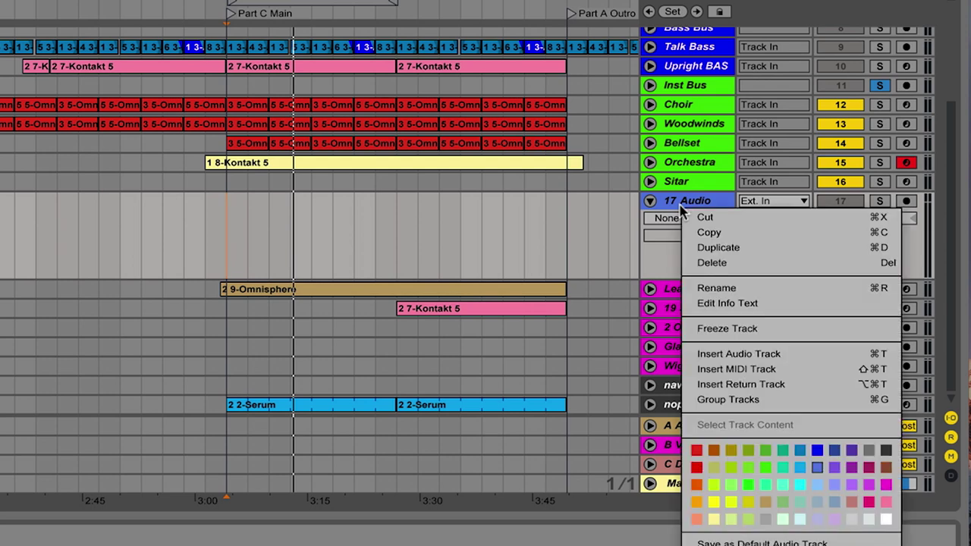
{"action": "left_click", "coordinate": [713, 281]}
{"action": "type", "text": "Synth Bus"}
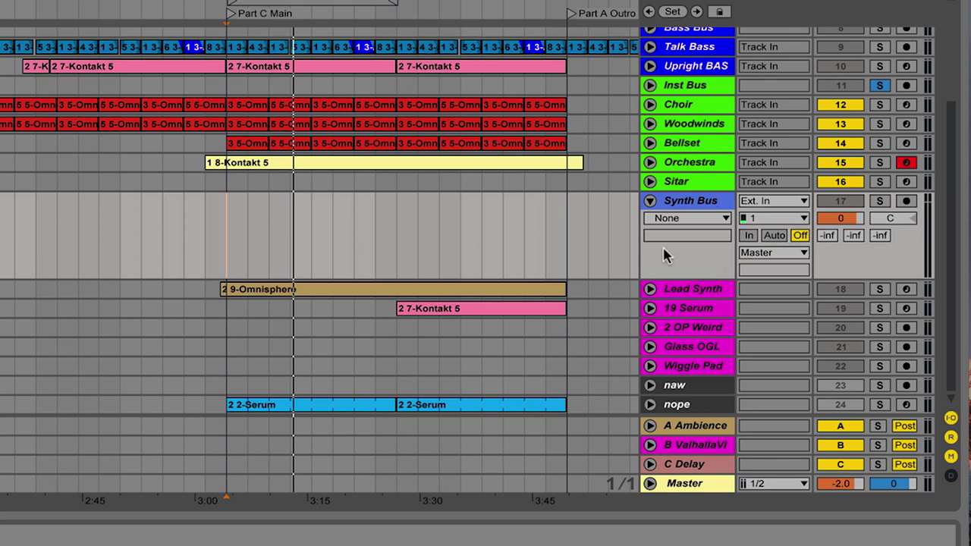
- Colour Synth Bus magenta, then select Lead Synth and the tracks below it
{"action": "right_click", "coordinate": [688, 205]}
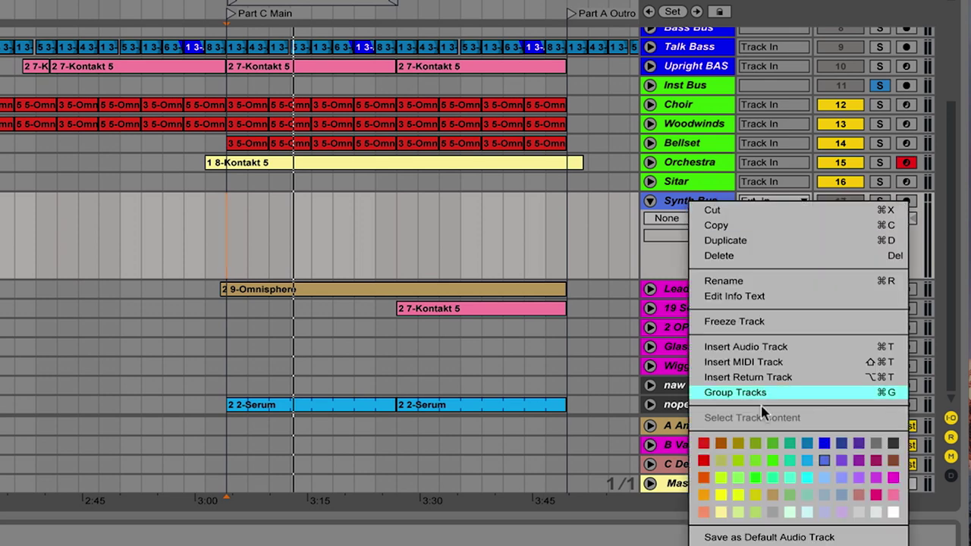
{"action": "left_click", "coordinate": [890, 474]}
{"action": "left_click", "coordinate": [686, 289]}
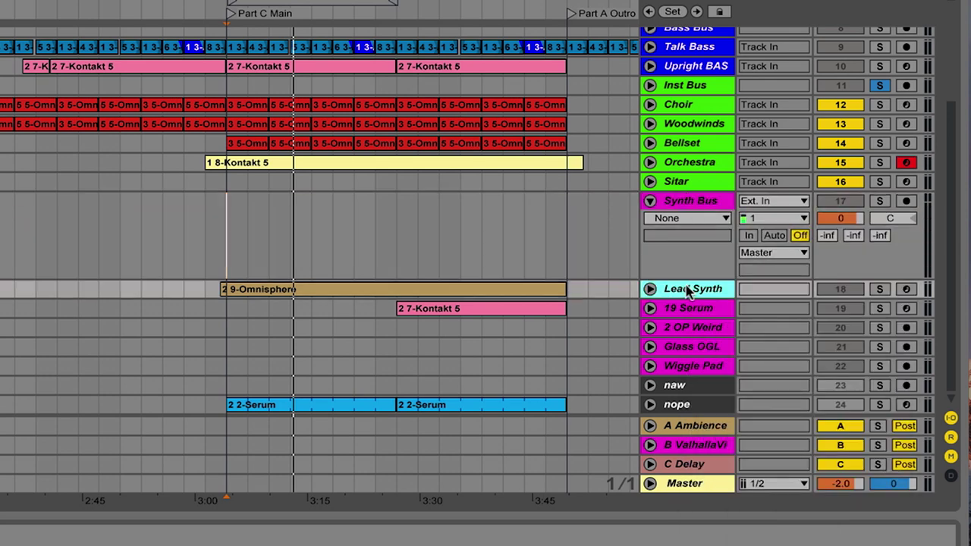
{"action": "key", "text": "shift+Down"}
{"action": "key", "text": "shift+Down"}
{"action": "key", "text": "shift+Down"}
{"action": "key", "text": "shift+Down"}
{"action": "key", "text": "shift+Down"}
- Select the five synth tracks from Lead Synth to Wiggle Pad and unfold them
{"action": "left_click", "coordinate": [687, 289]}
{"action": "left_click", "coordinate": [689, 326]}
{"action": "left_click", "coordinate": [689, 294]}
{"action": "key", "text": "shift+Down"}
{"action": "key", "text": "shift+Down"}
{"action": "key", "text": "shift+Down"}
{"action": "key", "text": "shift+Down"}
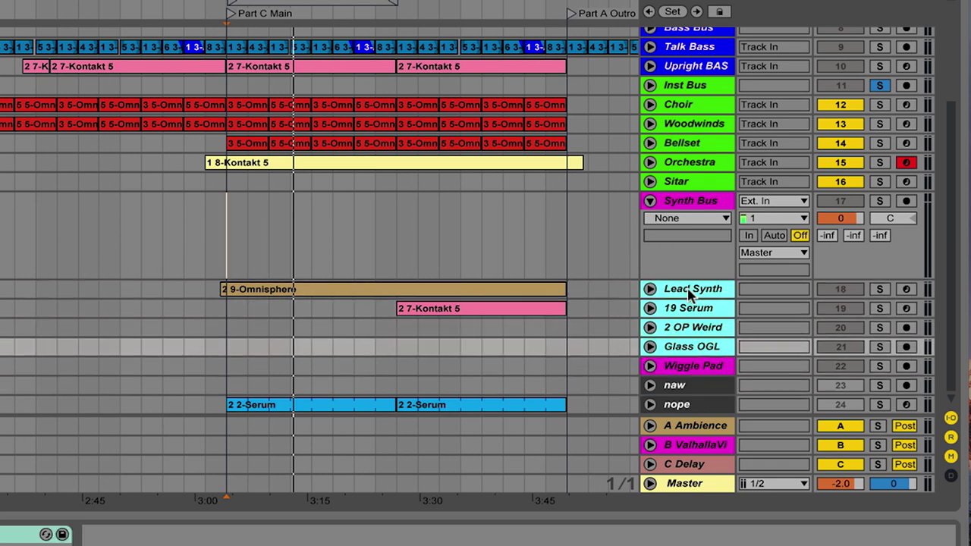
{"action": "key", "text": "Right"}
{"action": "scroll", "coordinate": [682, 231], "scroll_direction": "up", "scroll_amount": 5}
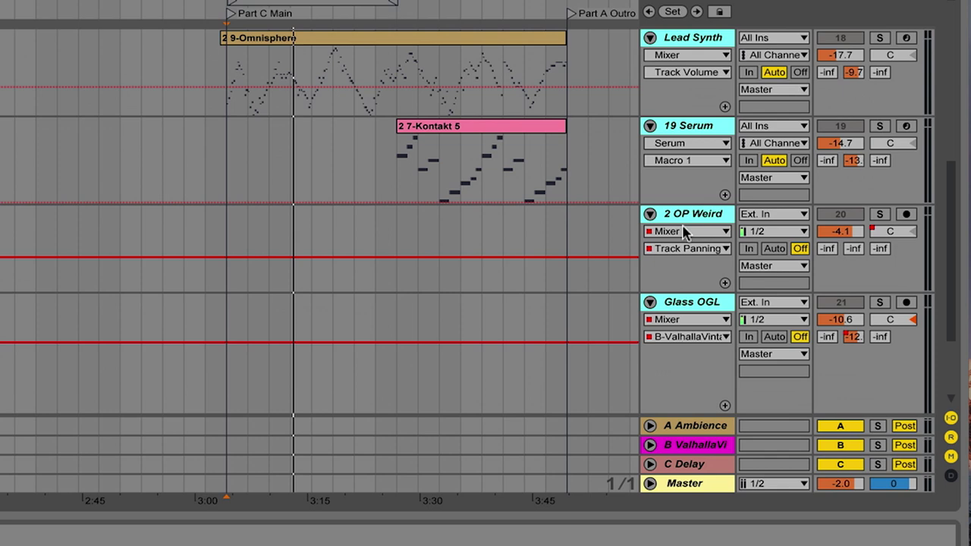
{"action": "scroll", "coordinate": [683, 231], "scroll_direction": "down", "scroll_amount": 5}
{"action": "scroll", "coordinate": [682, 231], "scroll_direction": "up", "scroll_amount": 4}
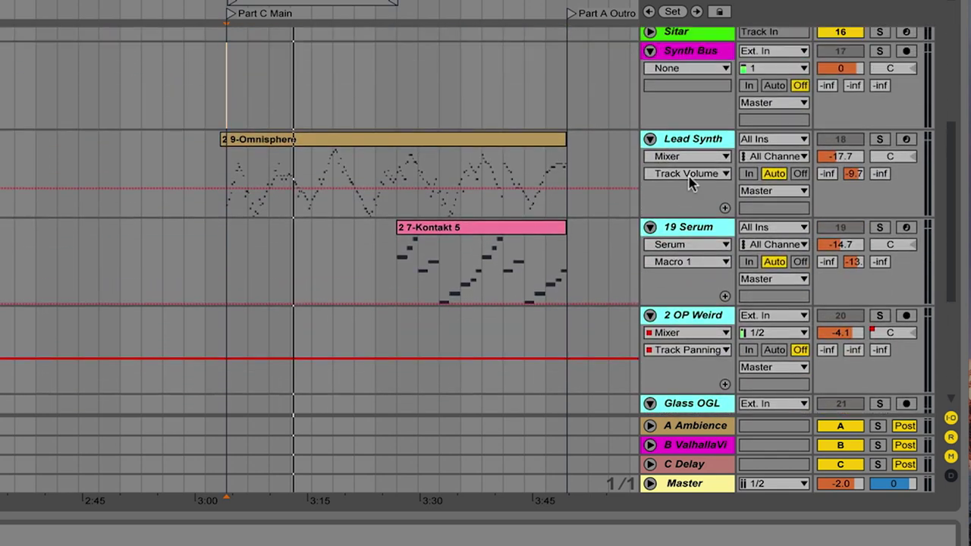
- Set Synth Bus input to No Input and route the synth tracks to Synth Bus
{"action": "left_click", "coordinate": [777, 92]}
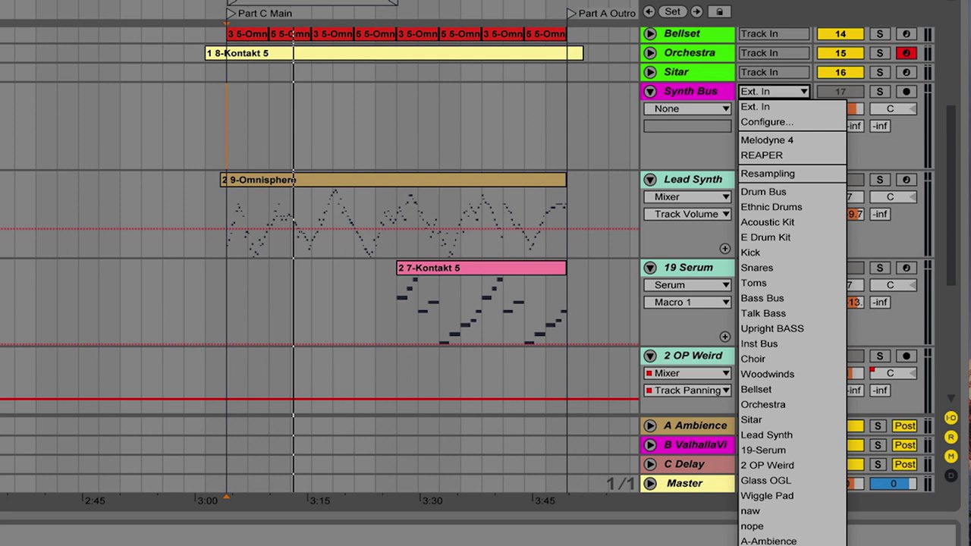
{"action": "left_click", "coordinate": [768, 540]}
{"action": "scroll", "coordinate": [792, 254], "scroll_direction": "down", "scroll_amount": 5}
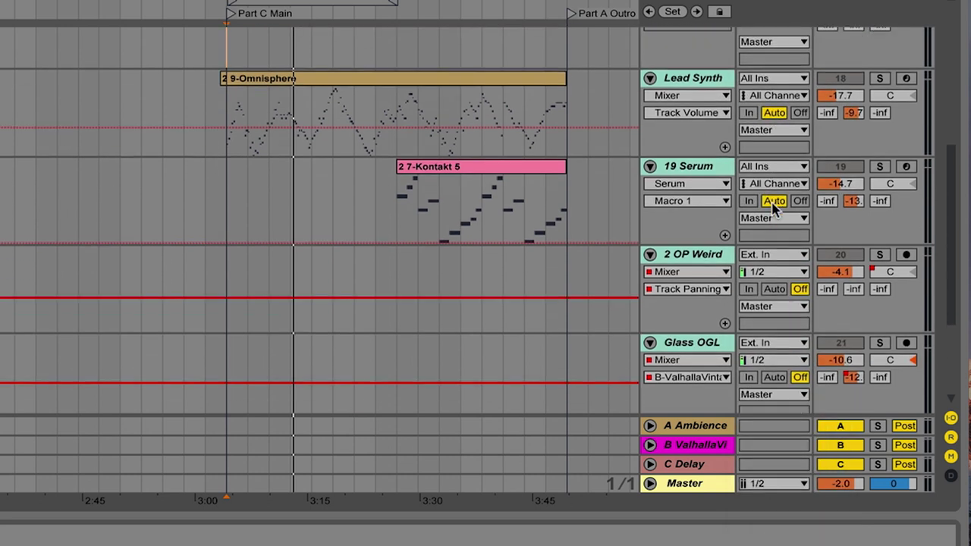
{"action": "left_click", "coordinate": [772, 130]}
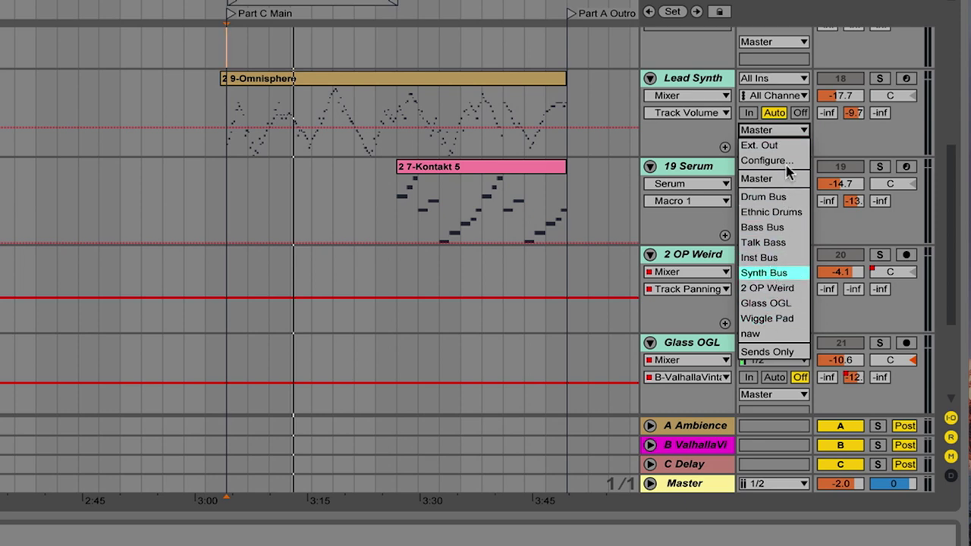
{"action": "key", "text": "Return"}
- Set Synth Bus monitoring to In, fold the tracks, and solo Synth Bus
{"action": "scroll", "coordinate": [788, 173], "scroll_direction": "up", "scroll_amount": 4}
{"action": "left_click", "coordinate": [749, 146]}
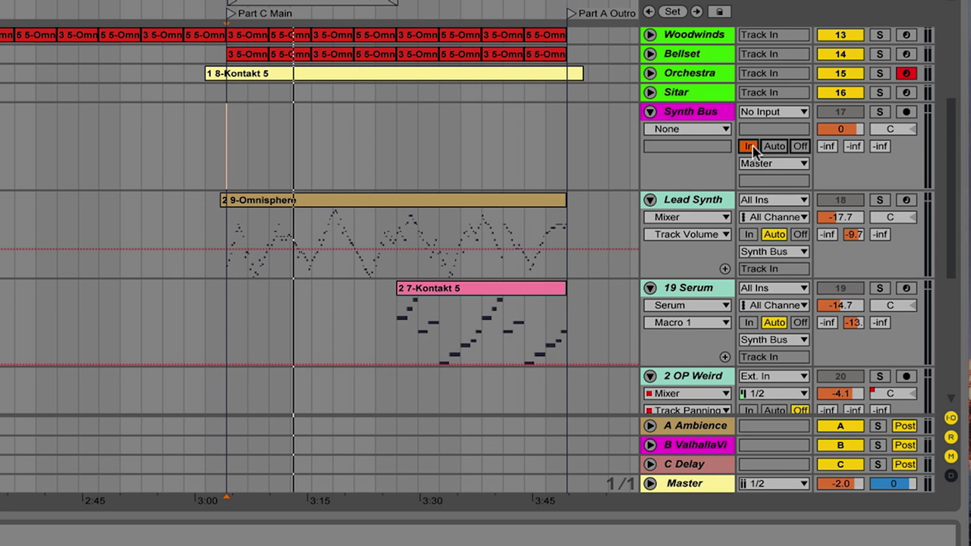
{"action": "left_click", "coordinate": [649, 112]}
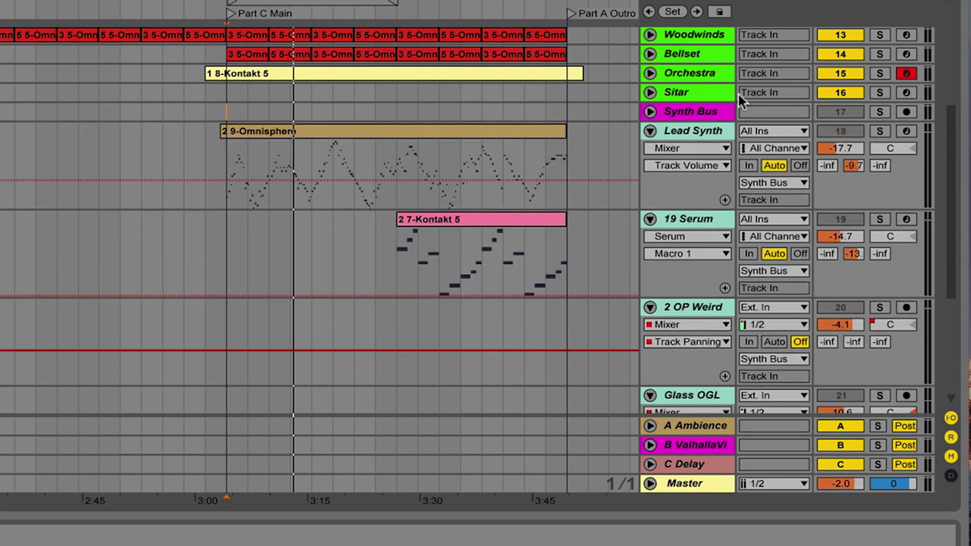
{"action": "left_click", "coordinate": [649, 132], "text": "alt"}
{"action": "left_click", "coordinate": [682, 116]}
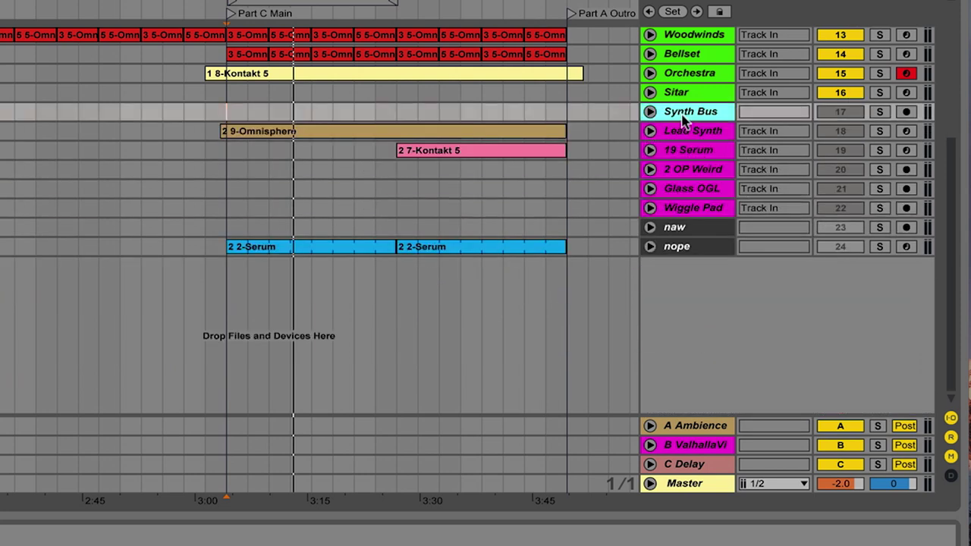
{"action": "left_click", "coordinate": [878, 111]}
- Play the arrangement to audition the soloed Synth Bus
{"action": "key", "text": "space"}
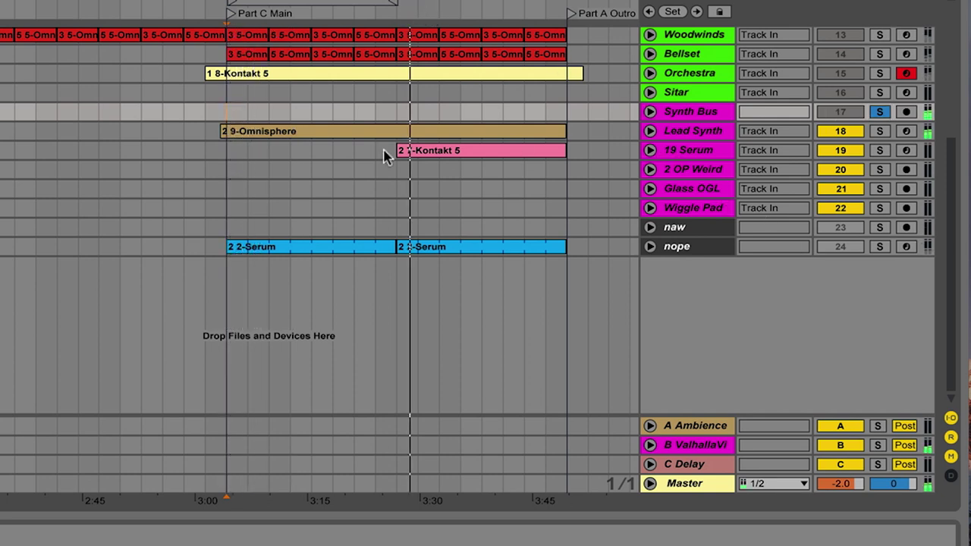
{"action": "scroll", "coordinate": [386, 152], "scroll_direction": "up", "scroll_amount": 3}
{"action": "scroll", "coordinate": [386, 152], "scroll_direction": "left", "scroll_amount": 5}
{"action": "scroll", "coordinate": [384, 152], "scroll_direction": "right", "scroll_amount": 7}
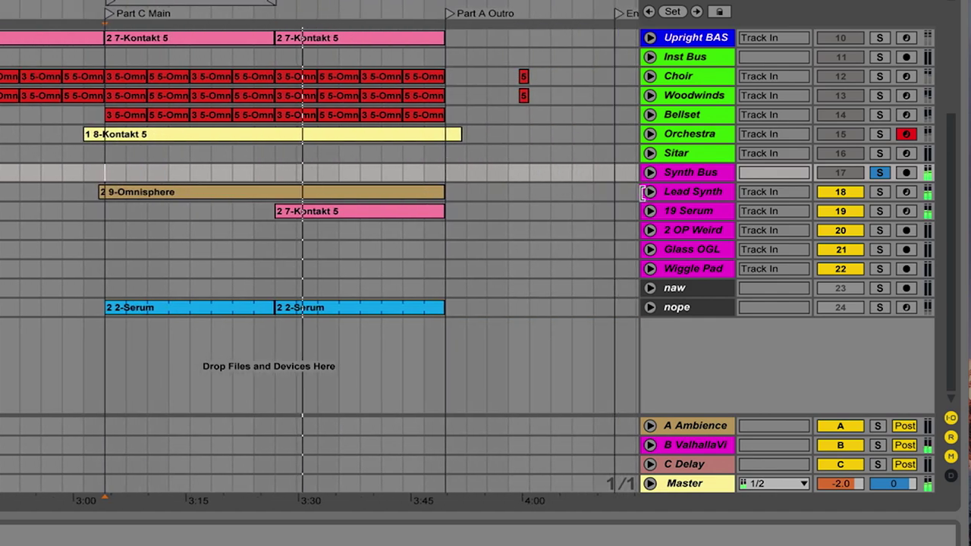
{"action": "scroll", "coordinate": [480, 177], "scroll_direction": "up", "scroll_amount": 3}
{"action": "scroll", "coordinate": [481, 177], "scroll_direction": "left", "scroll_amount": 3}
{"action": "scroll", "coordinate": [480, 178], "scroll_direction": "left", "scroll_amount": 15}
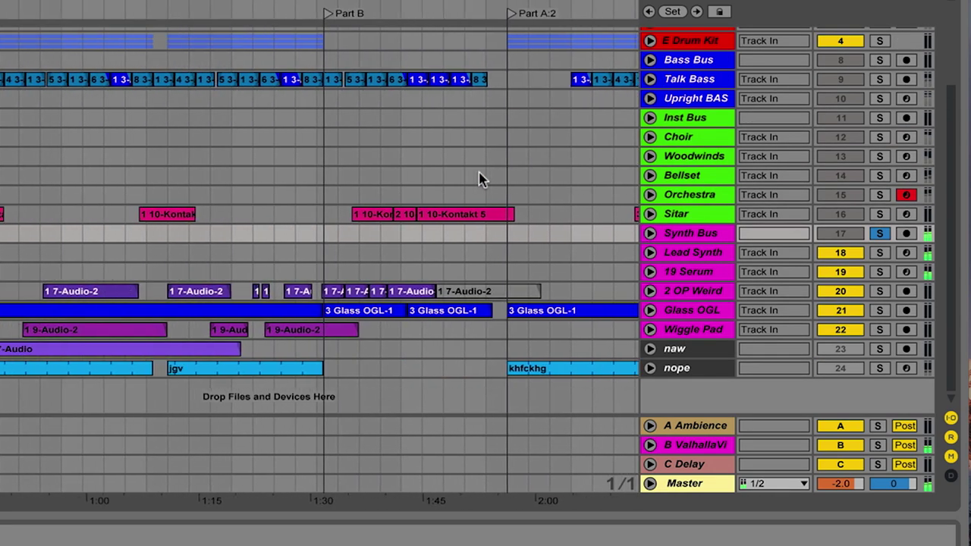
{"action": "scroll", "coordinate": [221, 190], "scroll_direction": "up", "scroll_amount": 6}
{"action": "scroll", "coordinate": [220, 189], "scroll_direction": "right", "scroll_amount": 1}
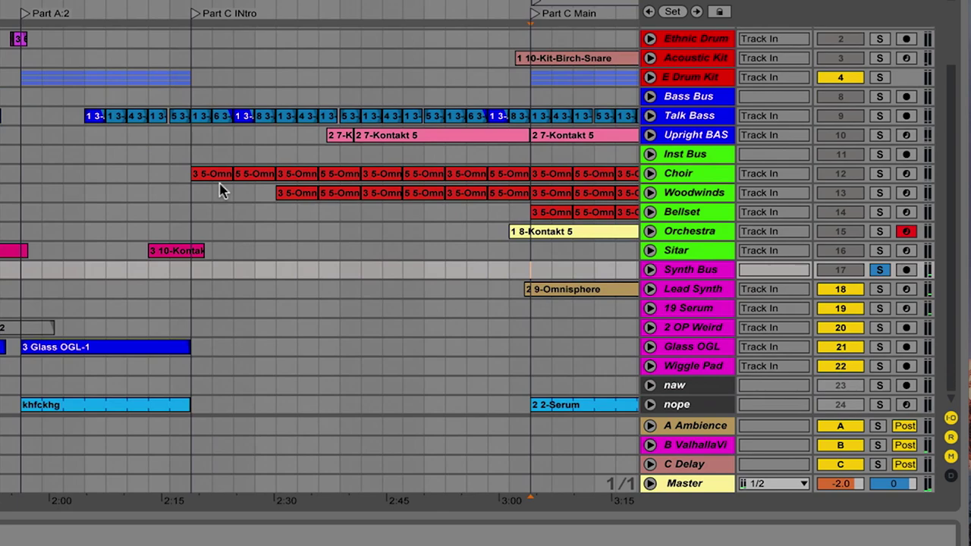
{"action": "scroll", "coordinate": [222, 191], "scroll_direction": "up", "scroll_amount": 5}
{"action": "scroll", "coordinate": [222, 191], "scroll_direction": "left", "scroll_amount": 10}
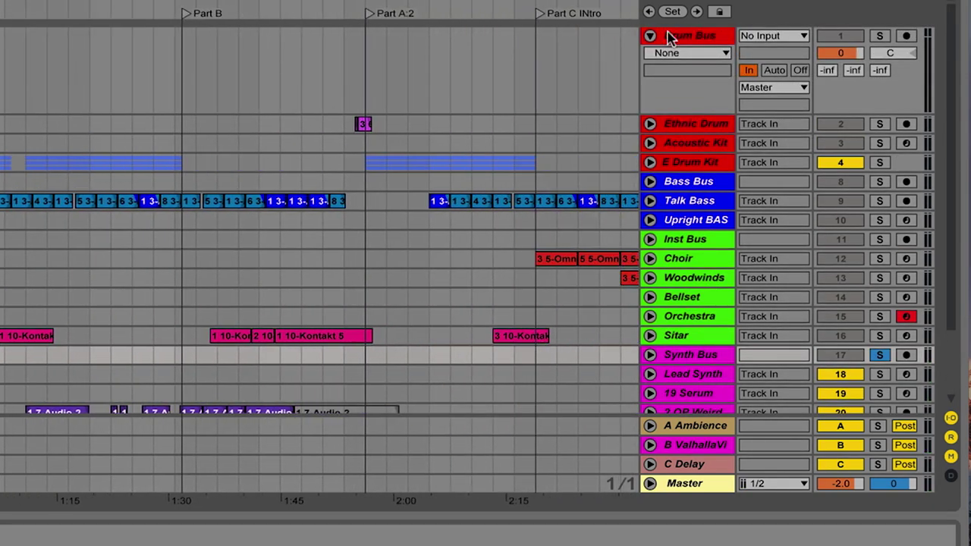
- Fold Drum Bus and zoom the arrangement out to show 0:30 through 4:00
{"action": "left_click", "coordinate": [650, 36]}
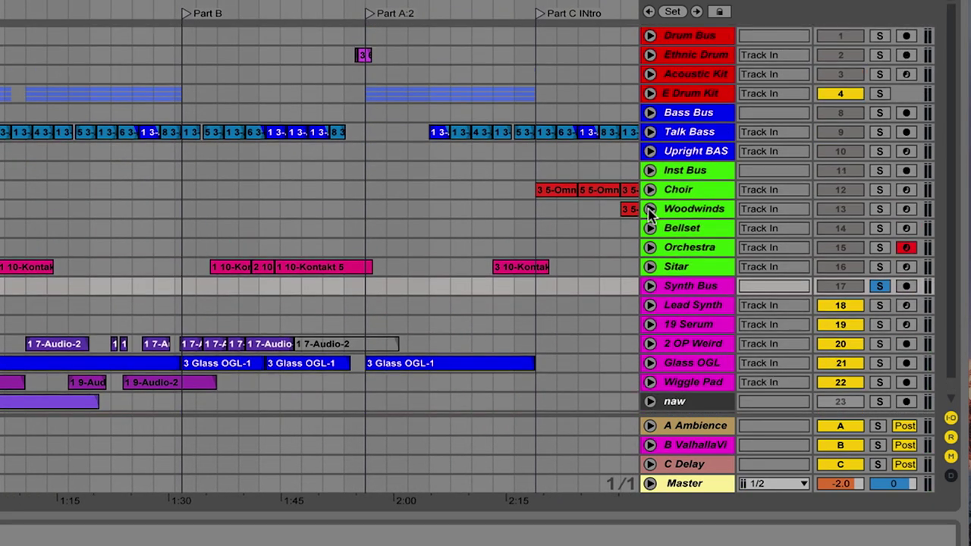
{"action": "left_click_drag", "start_coordinate": [237, 2], "coordinate": [232, 0]}
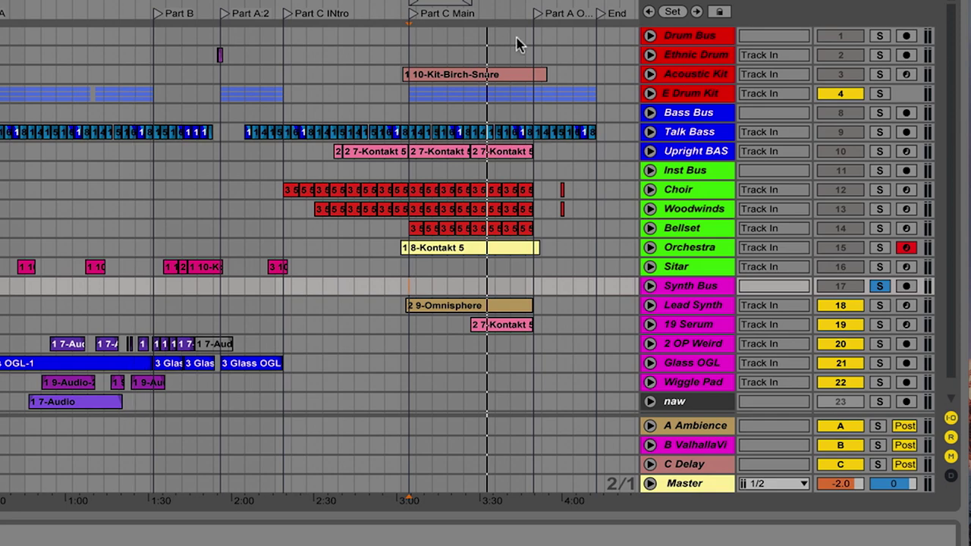
{"action": "key", "text": "Tab"}
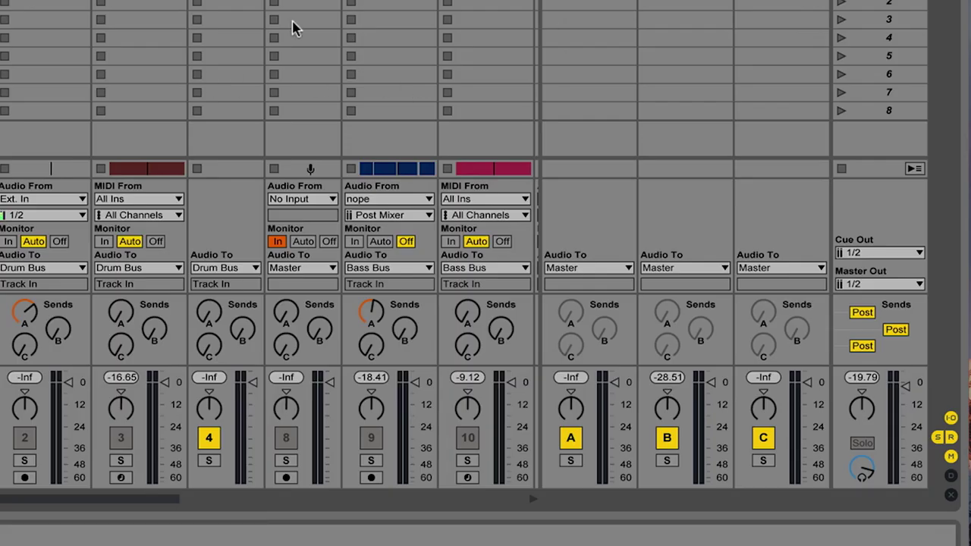
{"action": "key", "text": "Tab"}
- Drag Bass Bus, Inst Bus and Synth Bus up directly beneath Drum Bus
{"action": "left_click", "coordinate": [682, 42]}
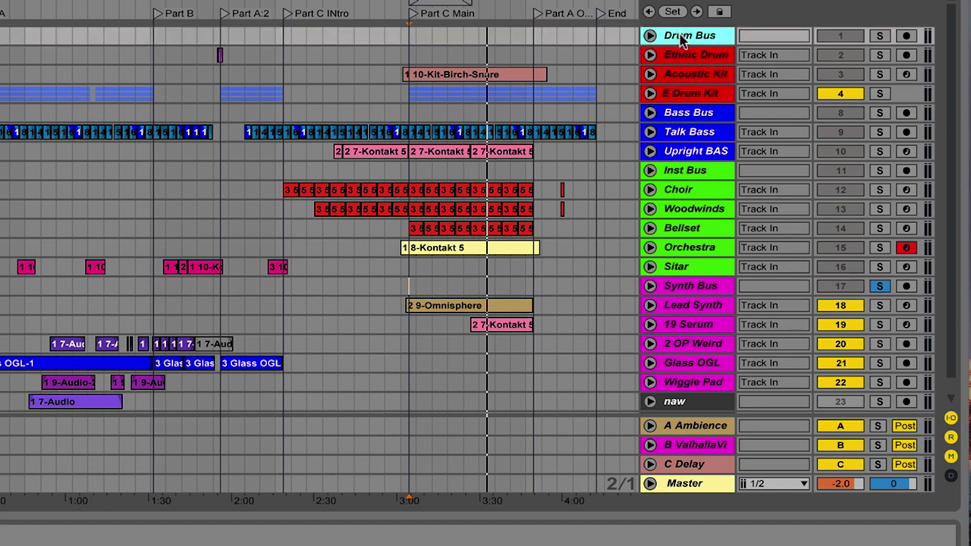
{"action": "left_click_drag", "start_coordinate": [687, 113], "coordinate": [690, 47]}
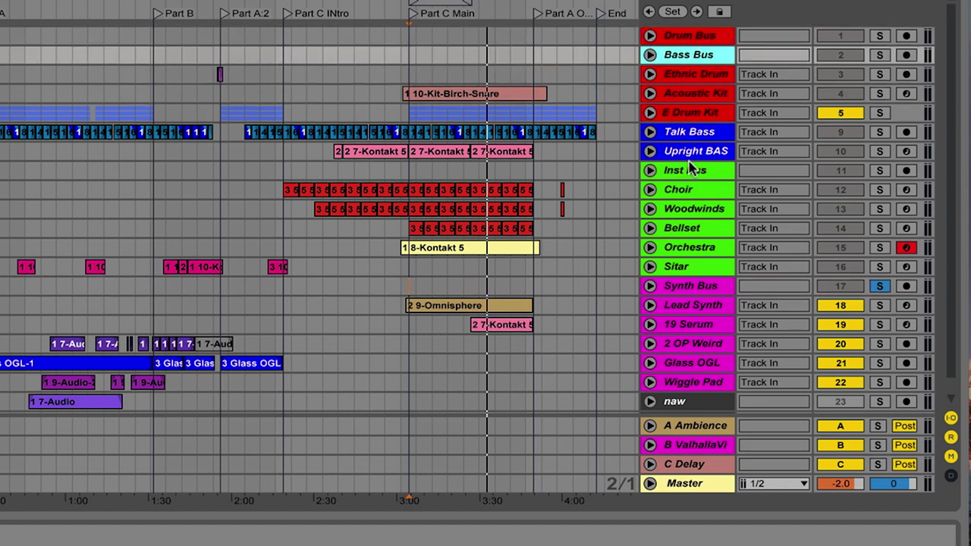
{"action": "left_click_drag", "start_coordinate": [690, 173], "coordinate": [685, 68]}
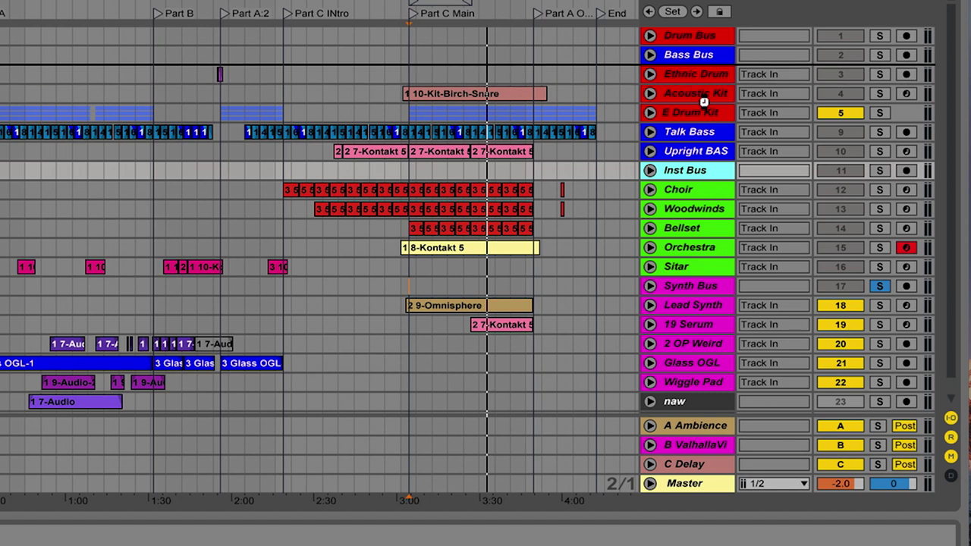
{"action": "left_click_drag", "start_coordinate": [704, 102], "coordinate": [704, 140]}
{"action": "scroll", "coordinate": [703, 170], "scroll_direction": "down", "scroll_amount": 1}
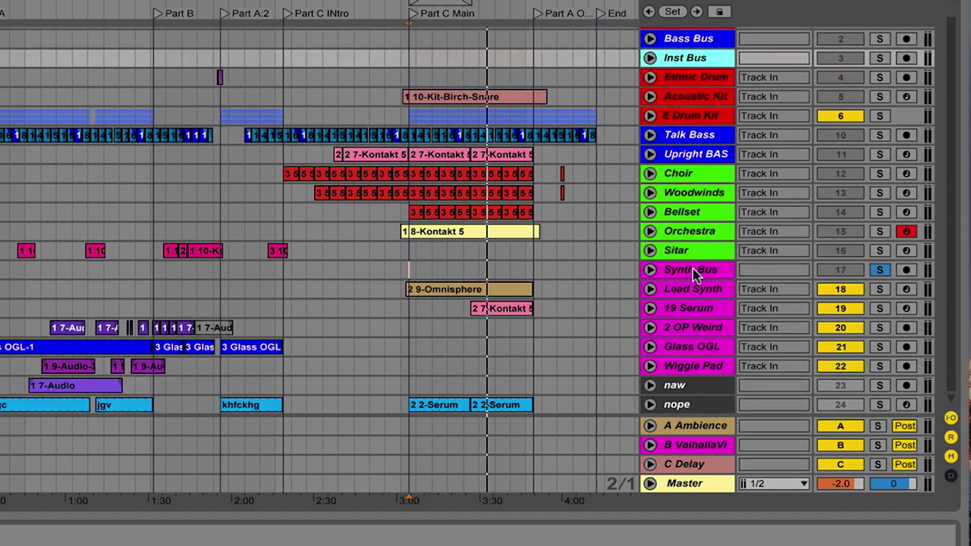
{"action": "left_click_drag", "start_coordinate": [694, 271], "coordinate": [701, 104]}
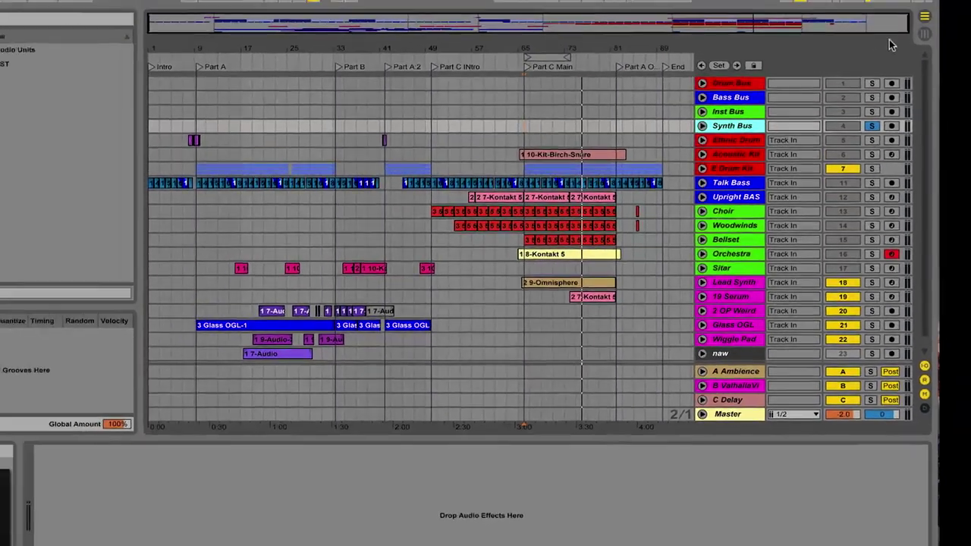
- In the Session mixer, unsolo Synth Bus and select Bass Bus
{"action": "left_click", "coordinate": [913, 61]}
{"action": "left_click", "coordinate": [430, 374]}
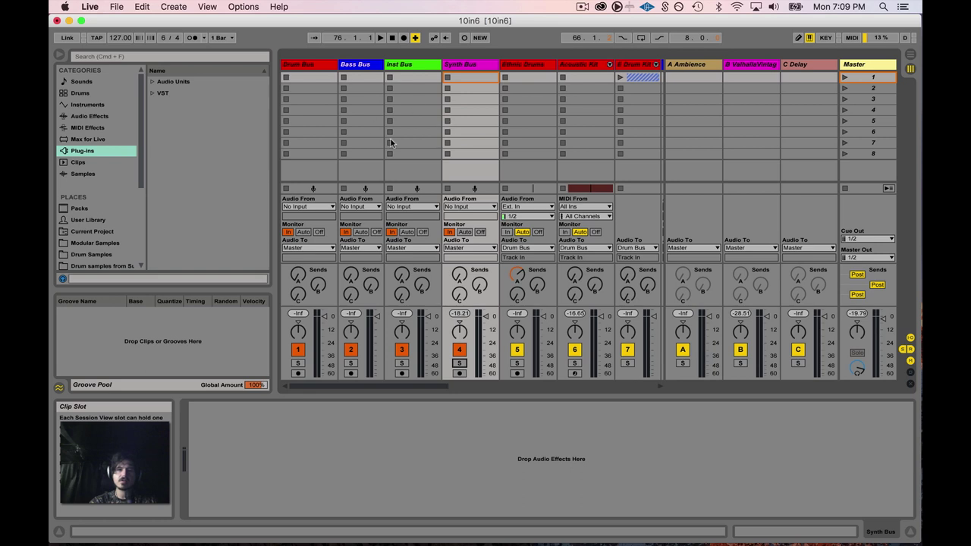
{"action": "left_click", "coordinate": [383, 64]}
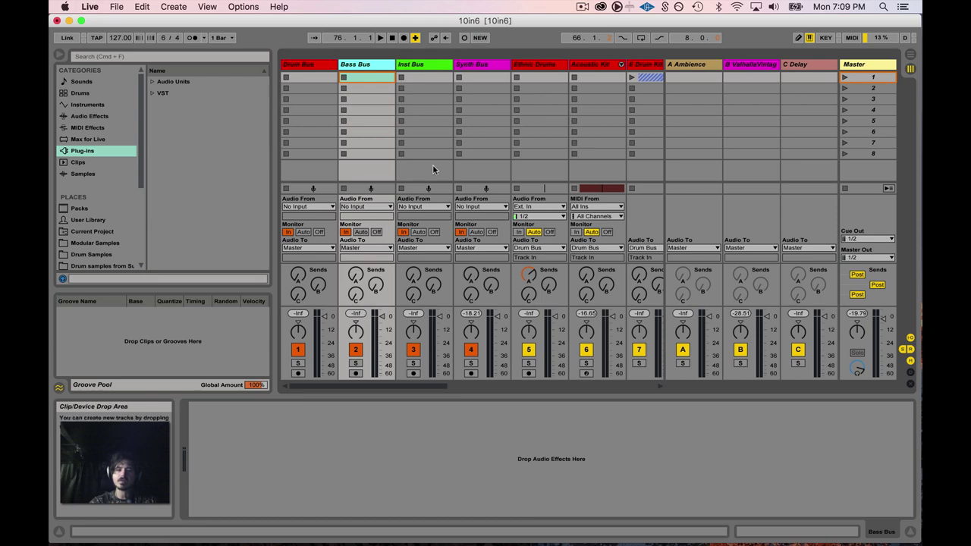
- Return to the Arrangement view and look over the track list
{"action": "left_click", "coordinate": [910, 56]}
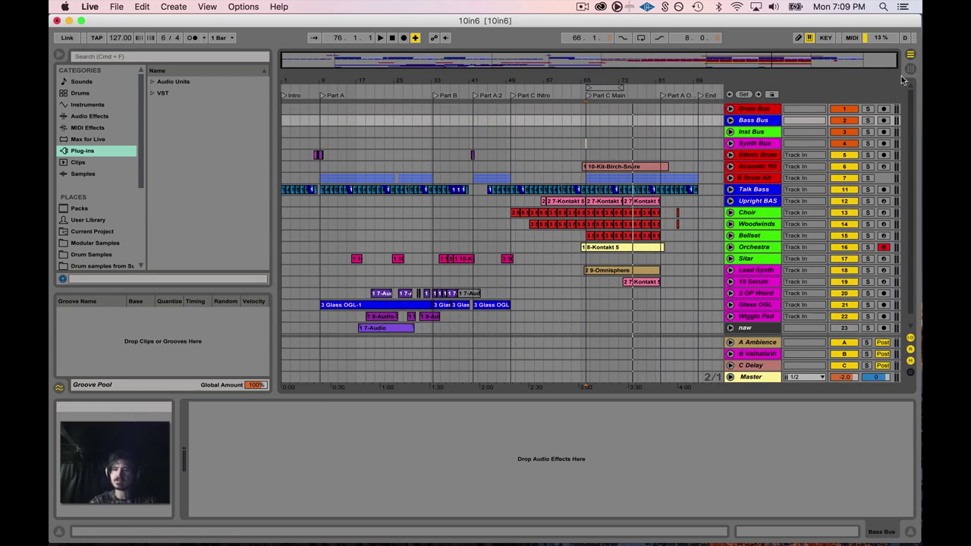
{"action": "left_click", "coordinate": [909, 69]}
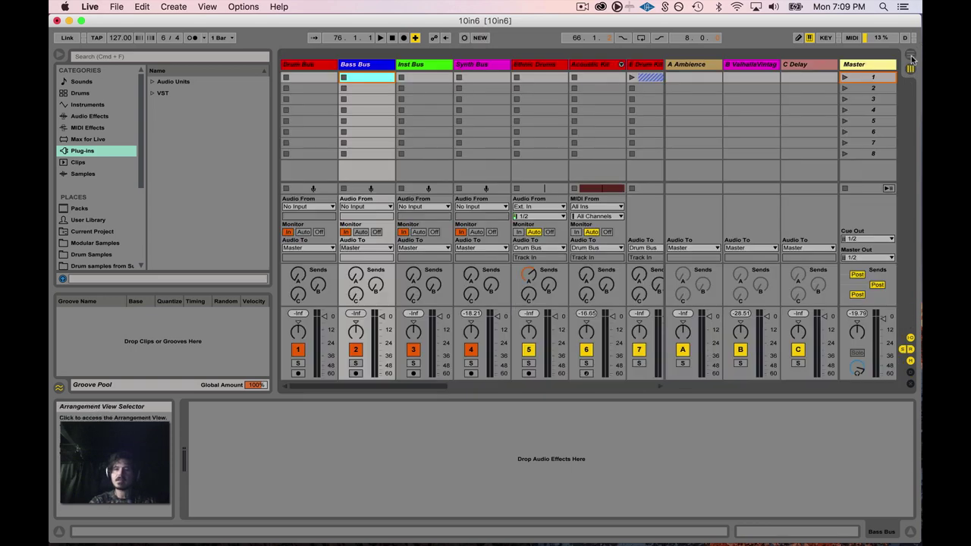
{"action": "left_click", "coordinate": [911, 56]}
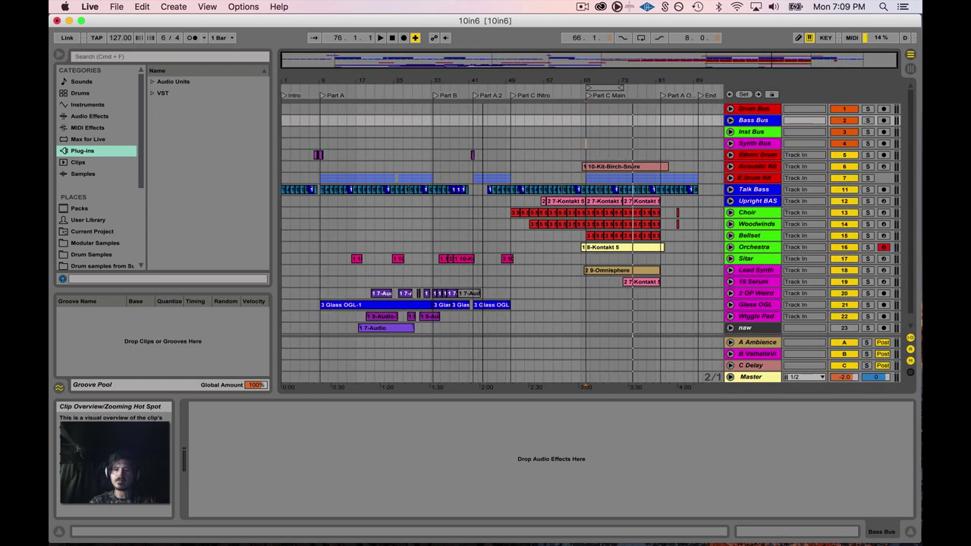
{"action": "scroll", "coordinate": [617, 156], "scroll_direction": "down", "scroll_amount": 5}
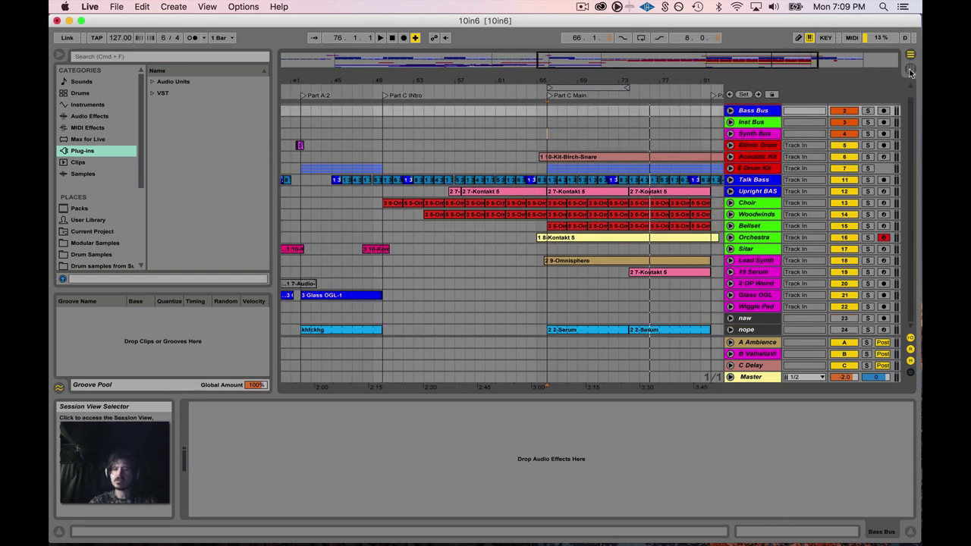
{"action": "scroll", "coordinate": [794, 101], "scroll_direction": "up", "scroll_amount": 1}
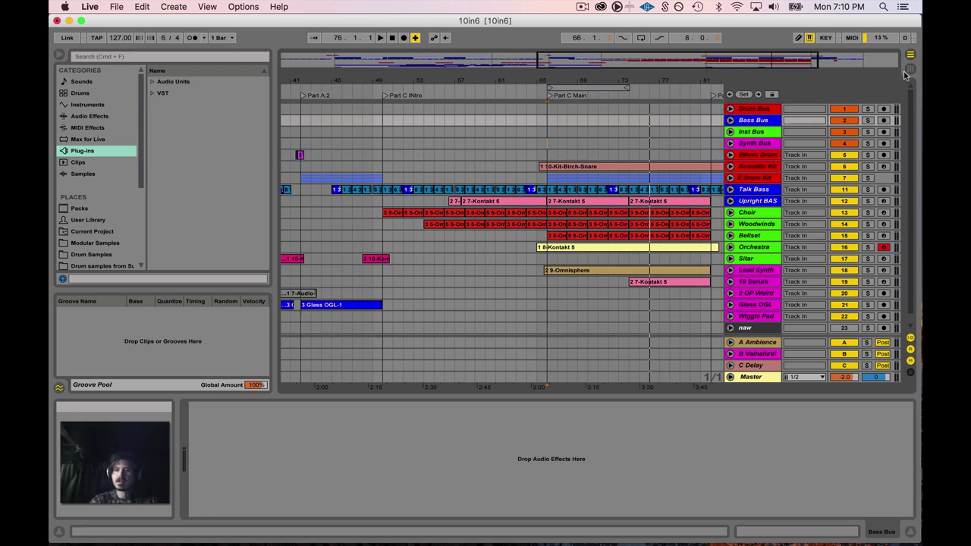
- In Session view, add a Compressor from Audio Effects to the Bass Bus track
{"action": "key", "text": "Tab"}
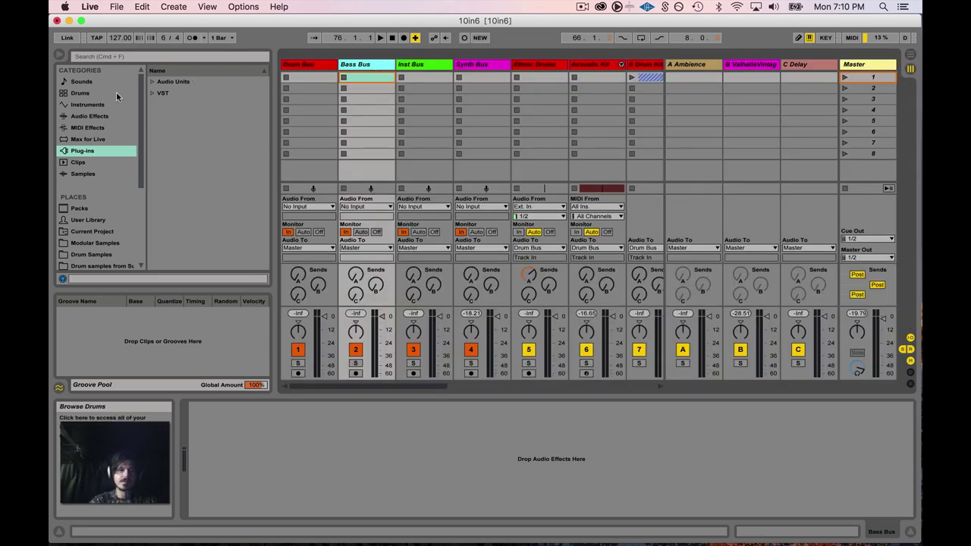
{"action": "left_click", "coordinate": [120, 105]}
{"action": "left_click", "coordinate": [130, 126]}
{"action": "left_click", "coordinate": [121, 116]}
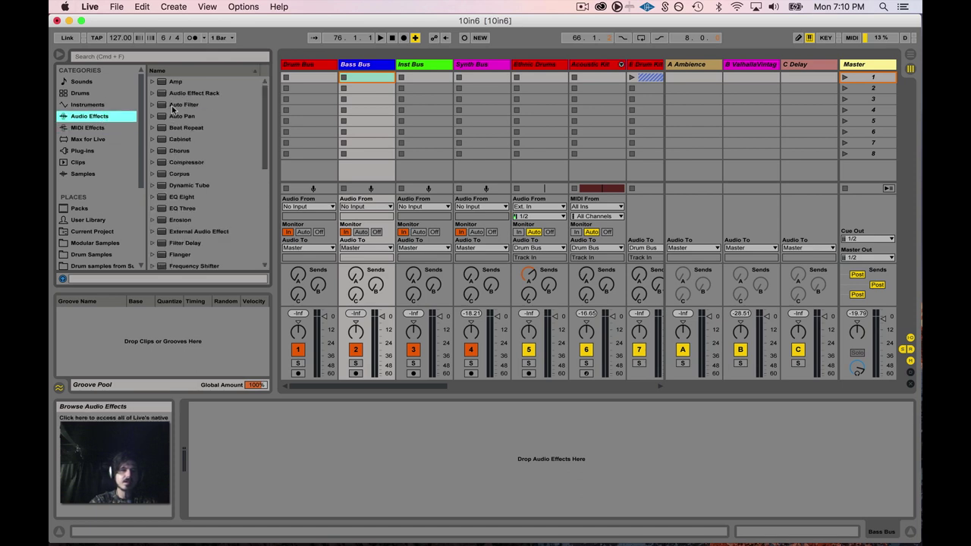
{"action": "left_click", "coordinate": [160, 164]}
{"action": "left_click_drag", "start_coordinate": [160, 167], "coordinate": [357, 65]}
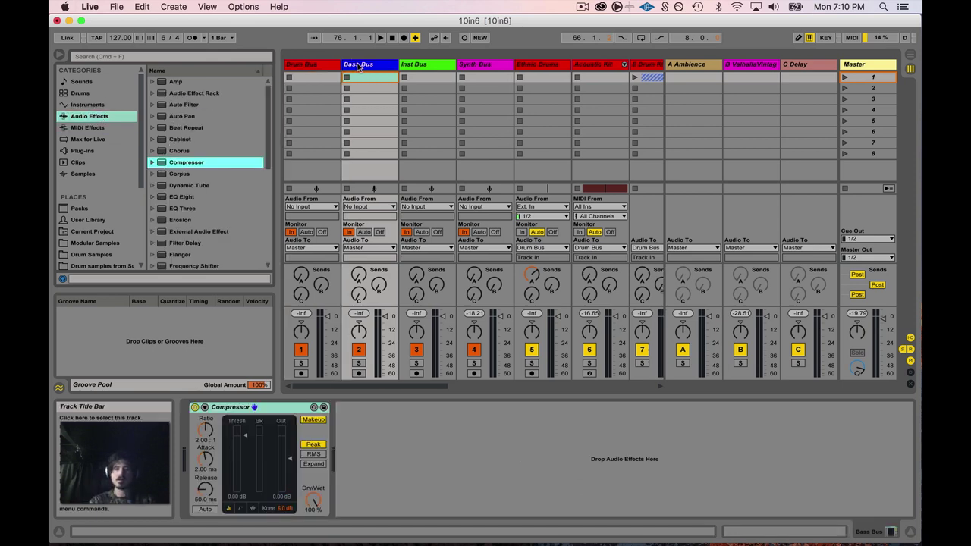
- Enable the Compressor's sidechain and set its source to the Kick track
{"action": "left_click", "coordinate": [203, 407]}
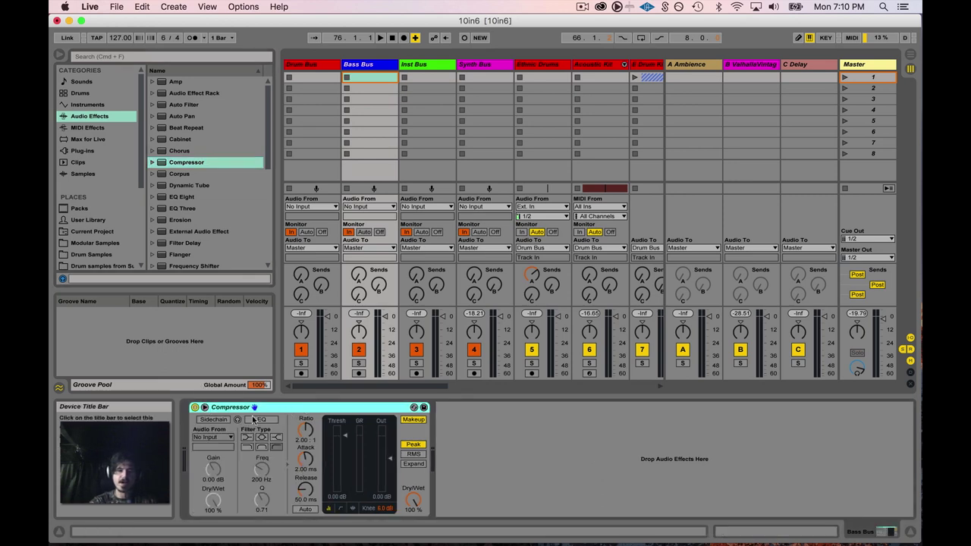
{"action": "left_click", "coordinate": [212, 428]}
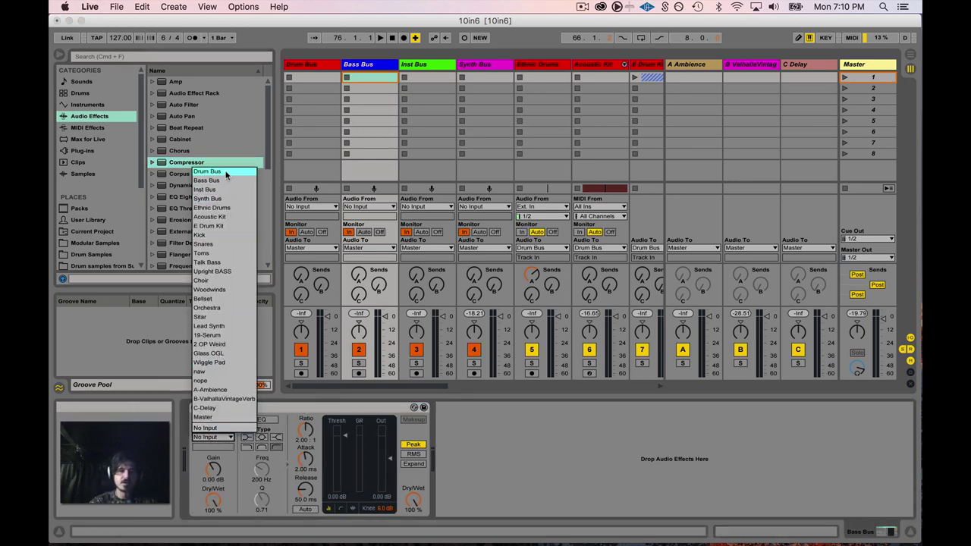
{"action": "key", "text": "Return"}
{"action": "left_click", "coordinate": [214, 438]}
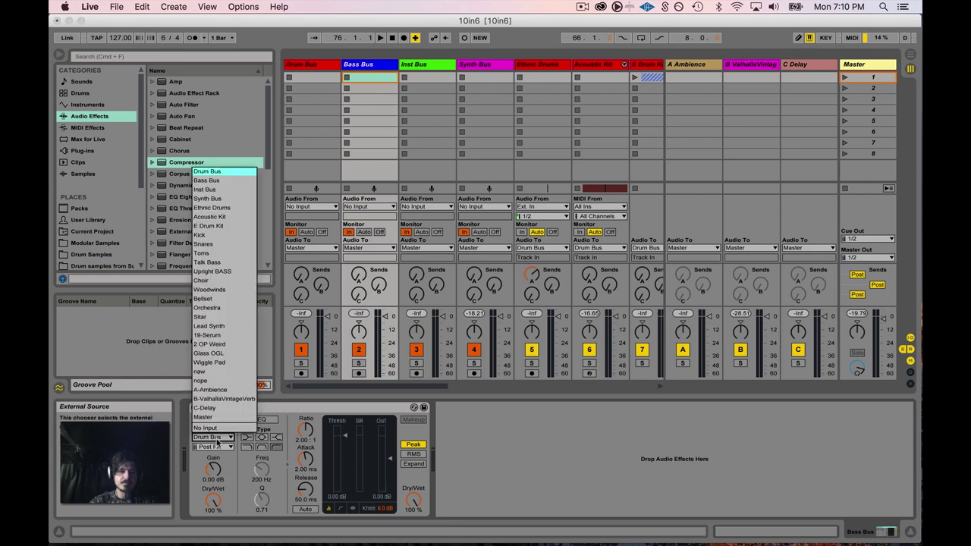
{"action": "left_click", "coordinate": [214, 438]}
{"action": "left_click", "coordinate": [215, 438]}
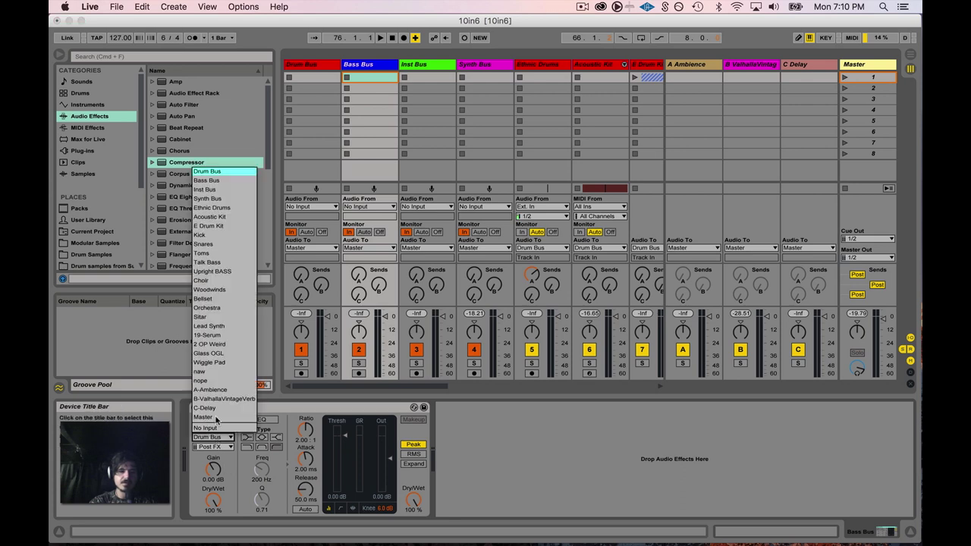
{"action": "left_click", "coordinate": [229, 233]}
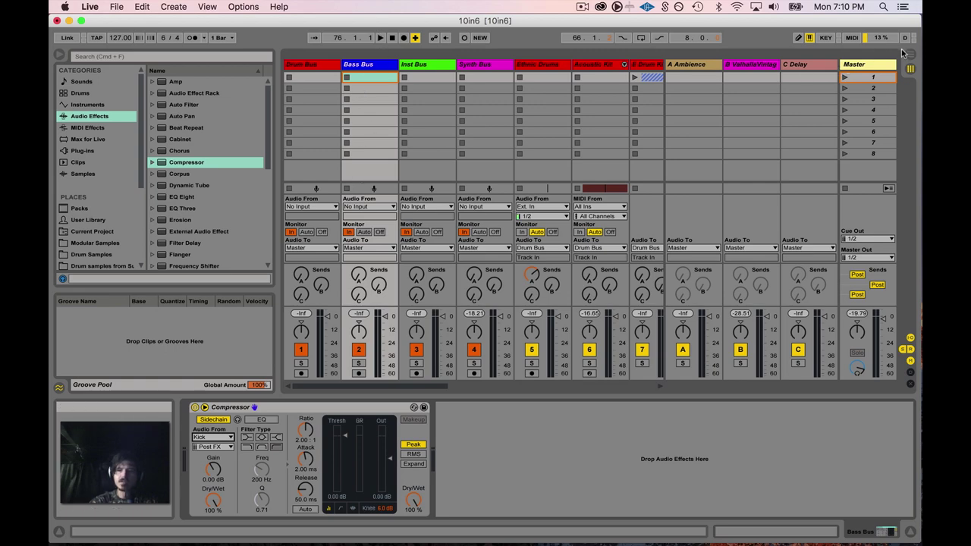
{"action": "key", "text": "Tab"}
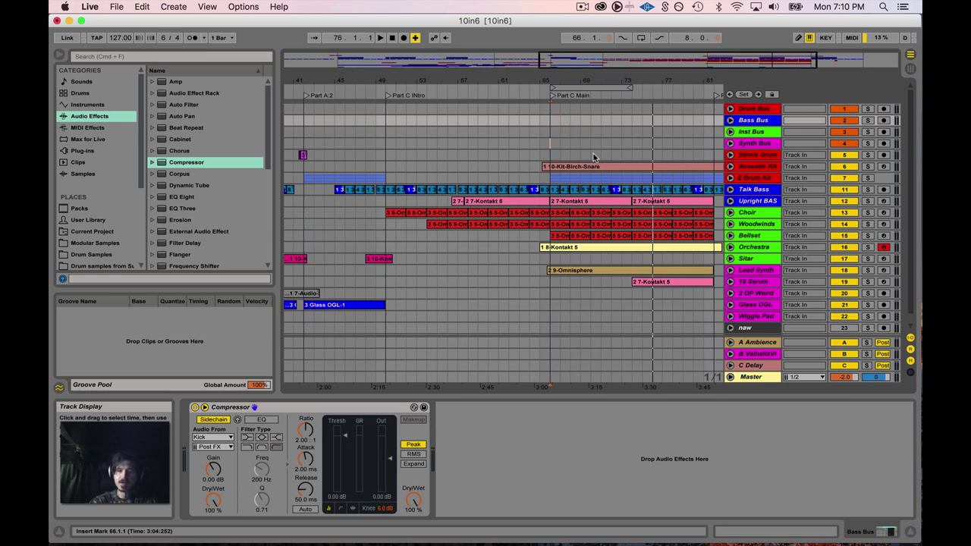
- While playing, set the Compressor to inf:1 ratio, 0.07 ms attack, 45.0 ms release, -12.3 dB threshold
{"action": "key", "text": "space"}
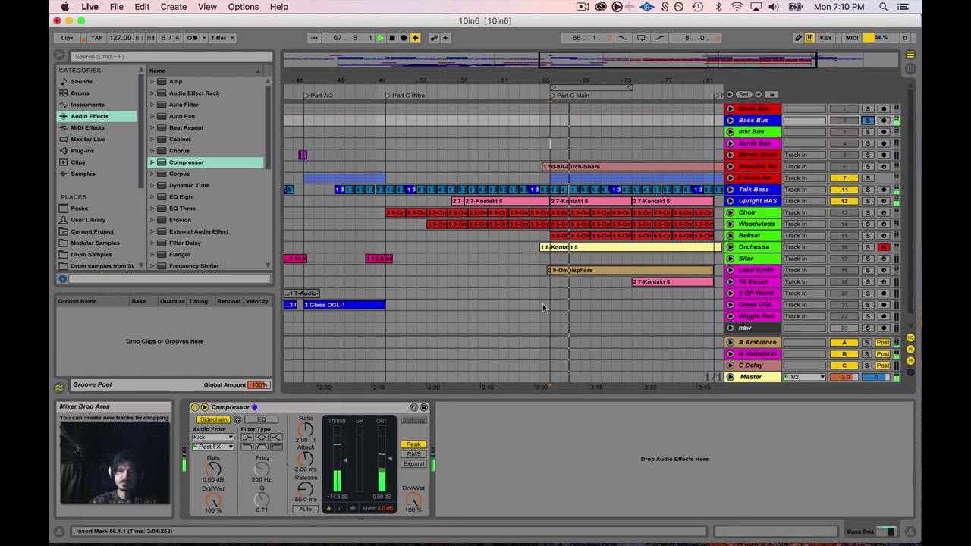
{"action": "left_click_drag", "start_coordinate": [305, 429], "coordinate": [305, 391]}
{"action": "left_click_drag", "start_coordinate": [337, 459], "coordinate": [337, 452]}
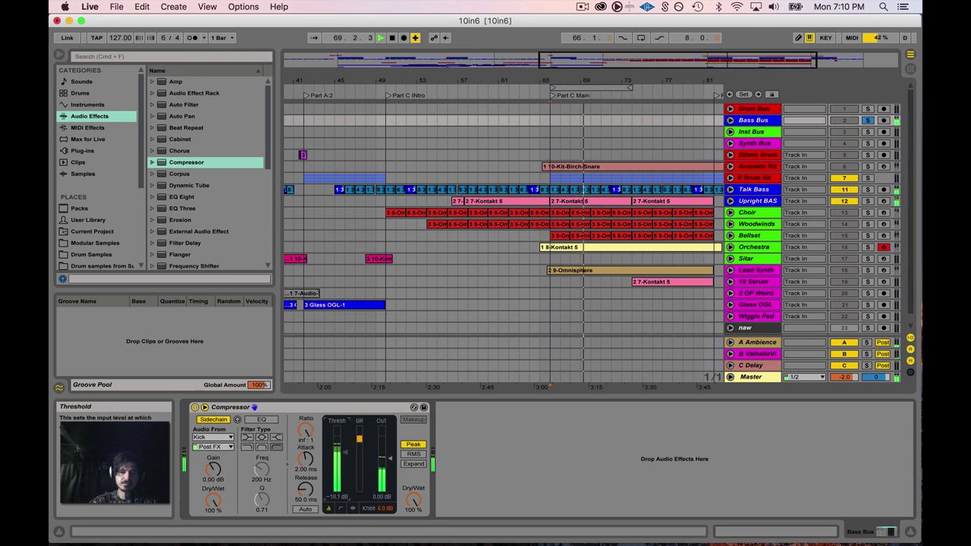
{"action": "left_click_drag", "start_coordinate": [305, 489], "coordinate": [305, 508]}
{"action": "left_click_drag", "start_coordinate": [303, 458], "coordinate": [305, 486]}
{"action": "left_click_drag", "start_coordinate": [337, 453], "coordinate": [337, 454]}
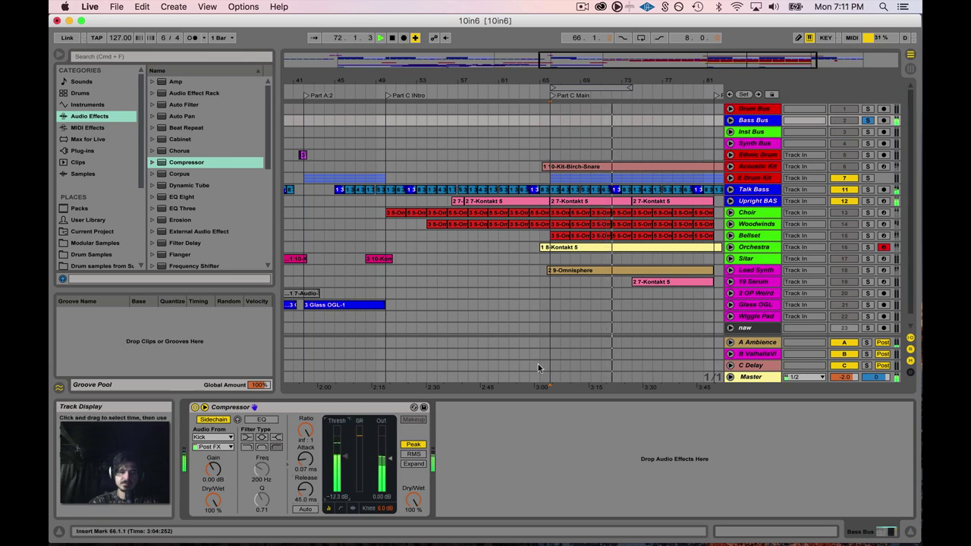
{"action": "key", "text": "space"}
- Switch the Bass Bus Compressor off and replay the section without compression
{"action": "left_click", "coordinate": [752, 122]}
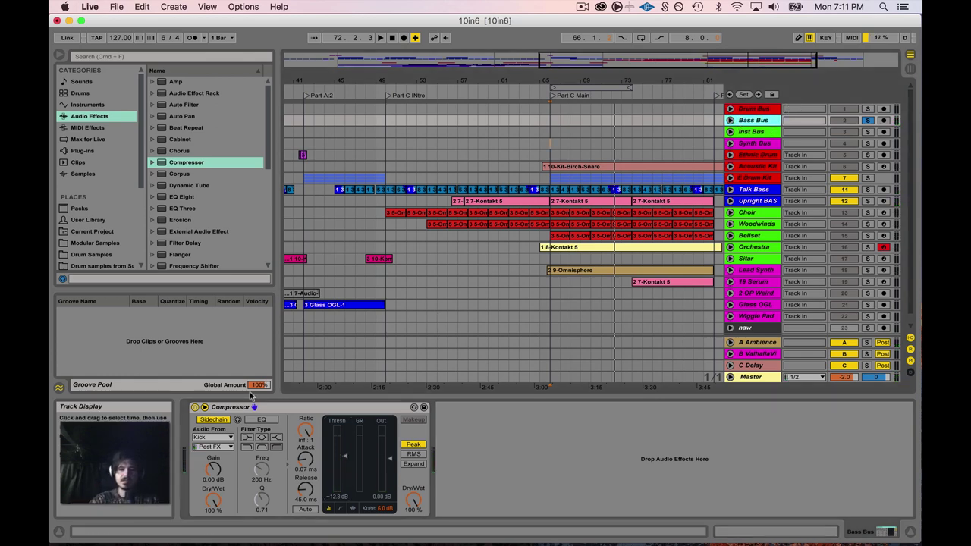
{"action": "left_click", "coordinate": [304, 407]}
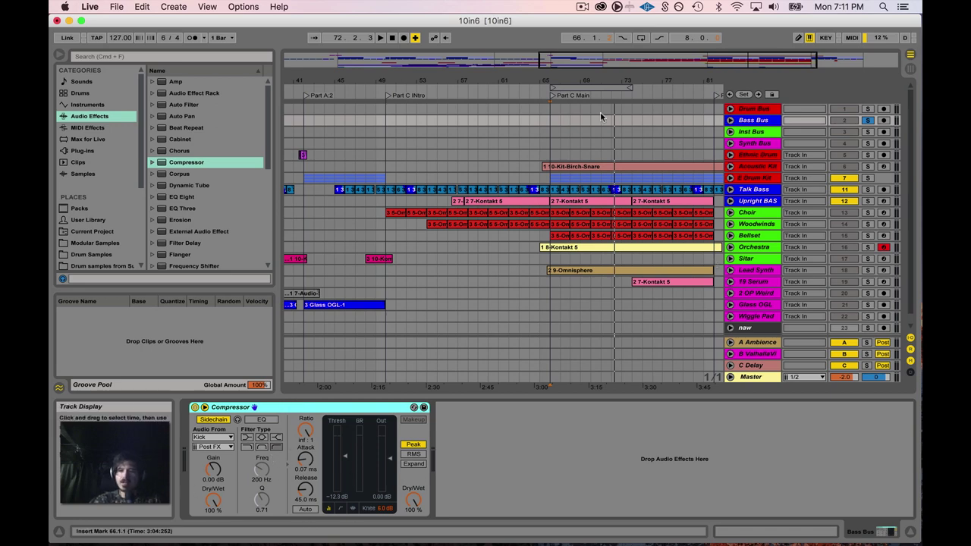
{"action": "key", "text": "0"}
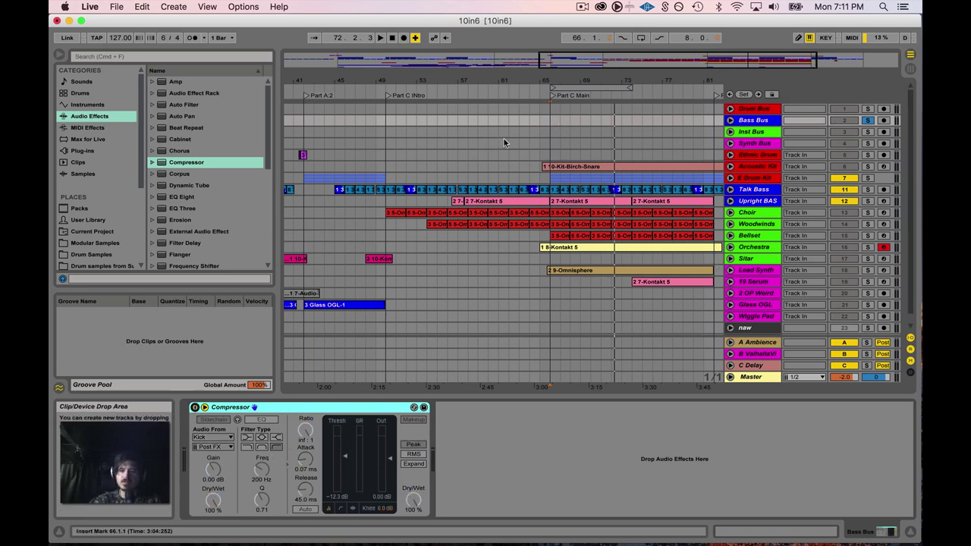
{"action": "key", "text": "space"}
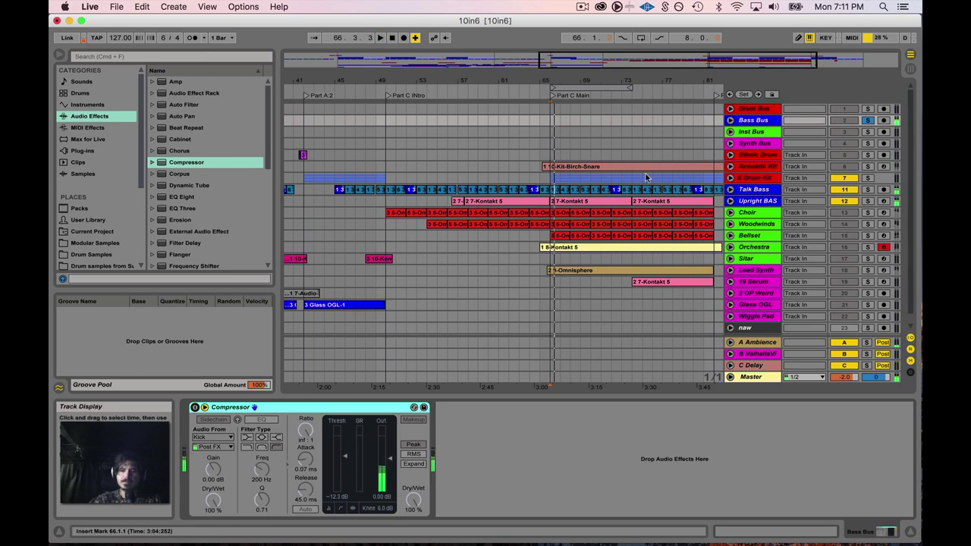
- Copy the Bass Bus Compressor and paste it onto Inst Bus and Synth Bus
{"action": "right_click", "coordinate": [276, 407]}
{"action": "left_click", "coordinate": [284, 419]}
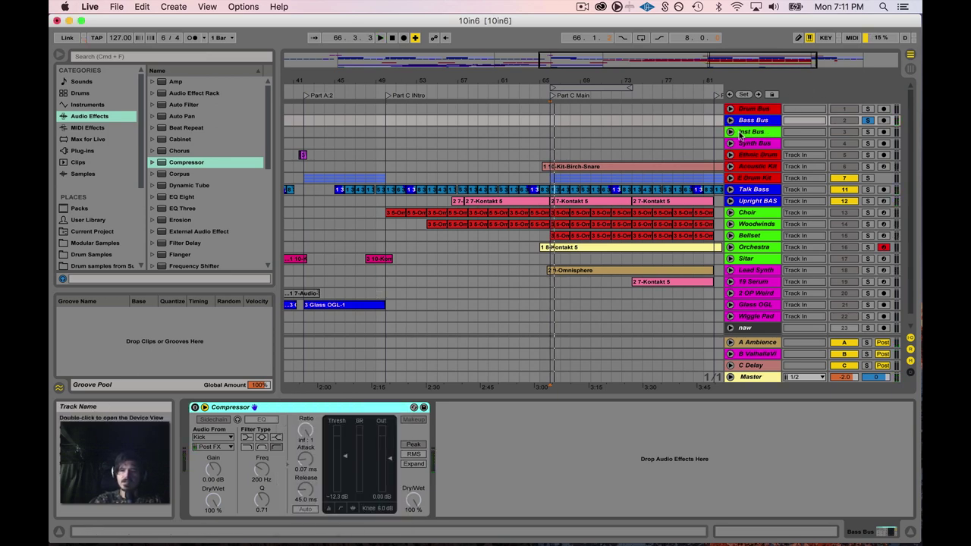
{"action": "left_click", "coordinate": [740, 135]}
{"action": "right_click", "coordinate": [248, 445]}
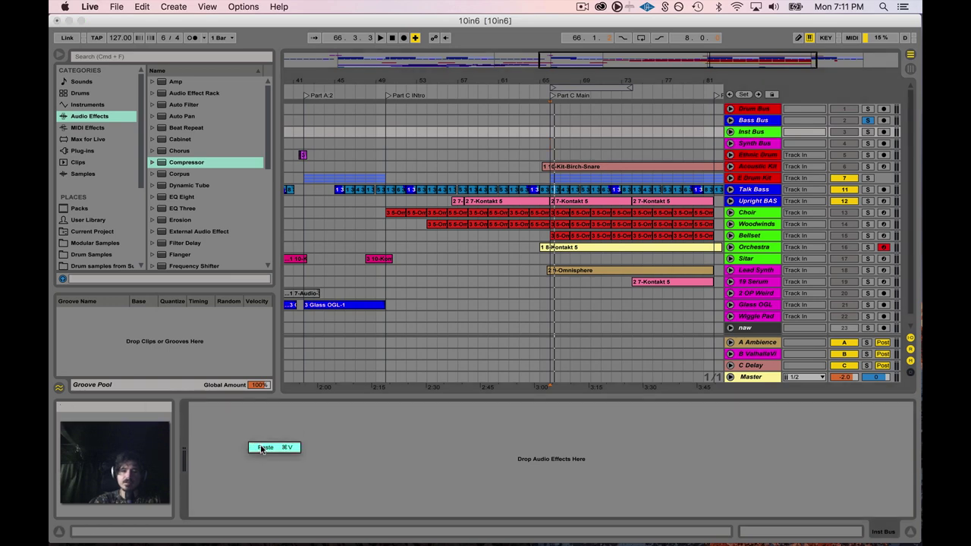
{"action": "left_click", "coordinate": [265, 448]}
{"action": "left_click", "coordinate": [754, 144]}
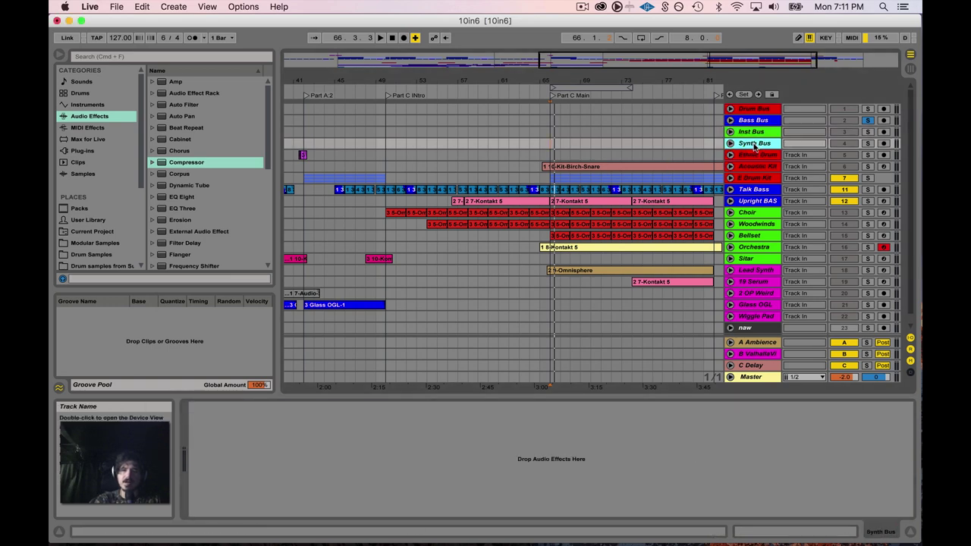
{"action": "right_click", "coordinate": [248, 440]}
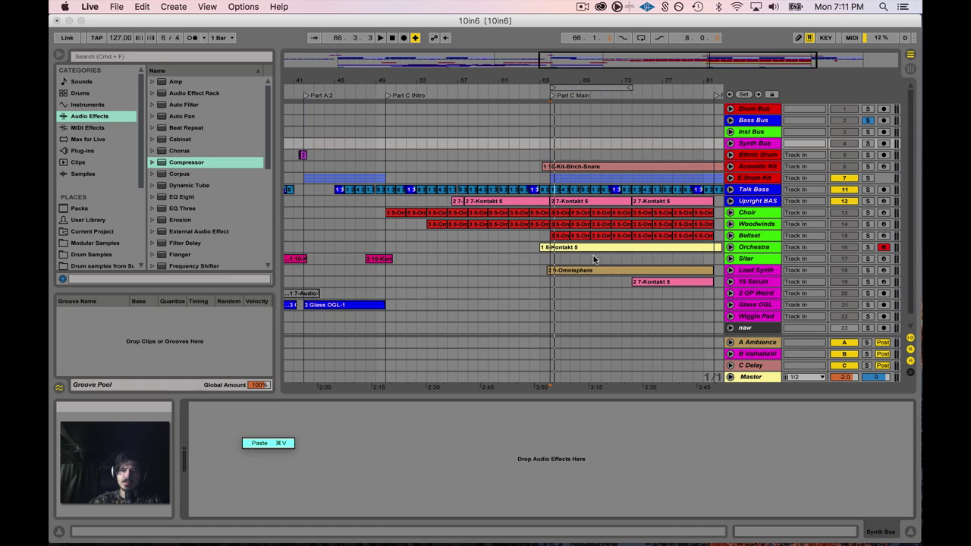
{"action": "left_click", "coordinate": [265, 443]}
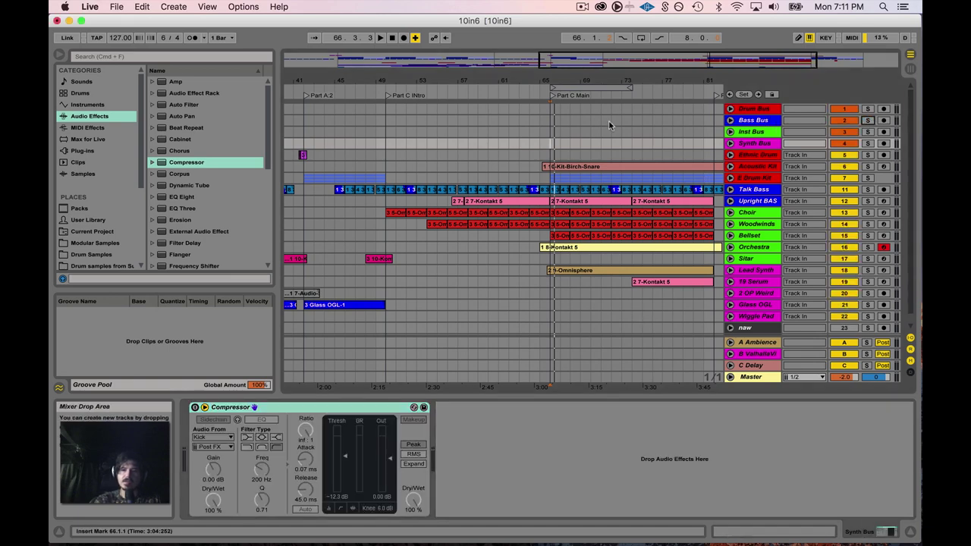
- Switch the Bass Bus Compressor back on and play Part C Main from bar 66
{"action": "key", "text": "space"}
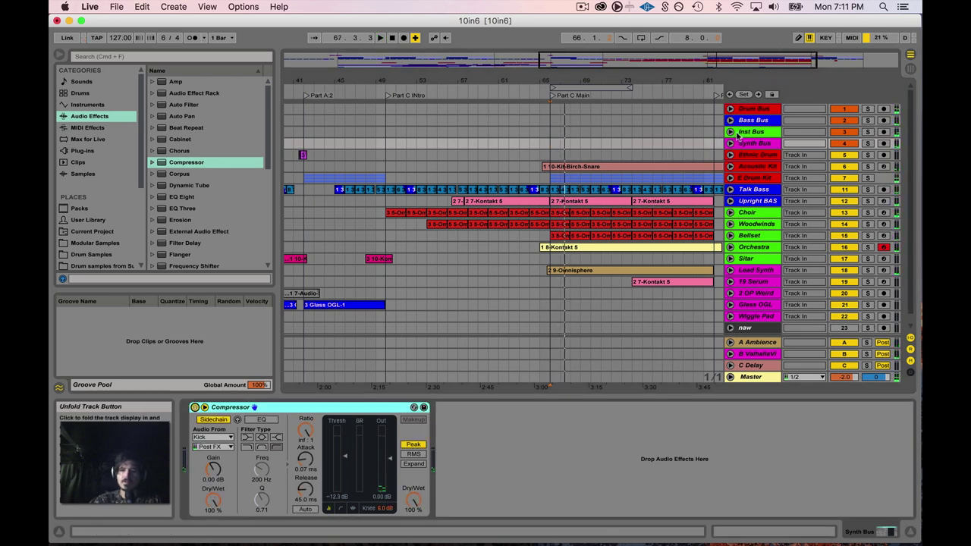
{"action": "key", "text": "Up"}
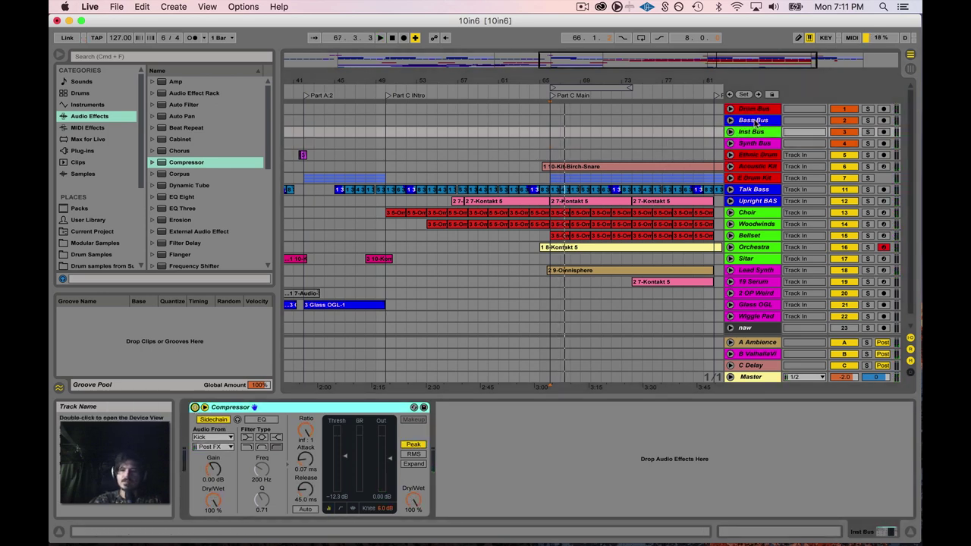
{"action": "key", "text": "Up"}
{"action": "left_click", "coordinate": [195, 408]}
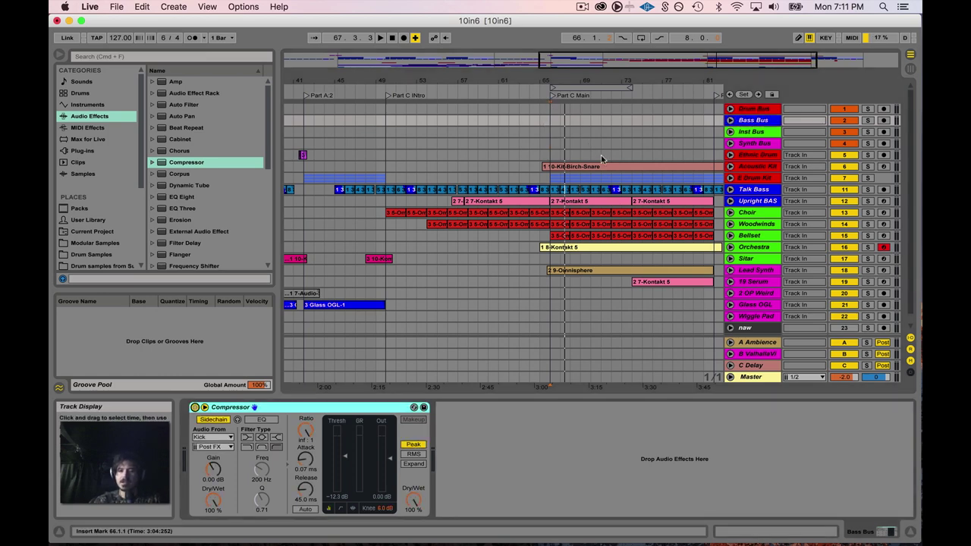
{"action": "key", "text": "space"}
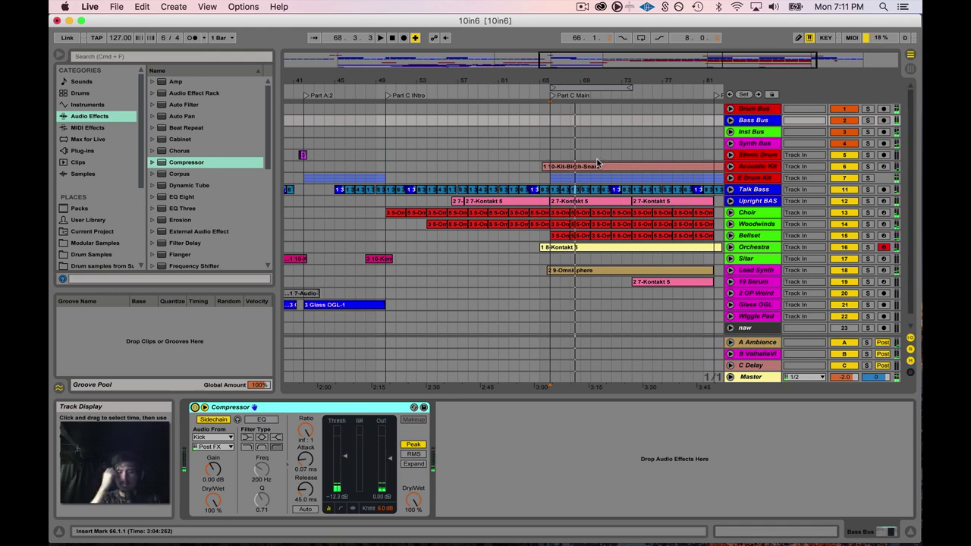
{"action": "left_click", "coordinate": [753, 132]}
{"action": "left_click", "coordinate": [752, 120]}
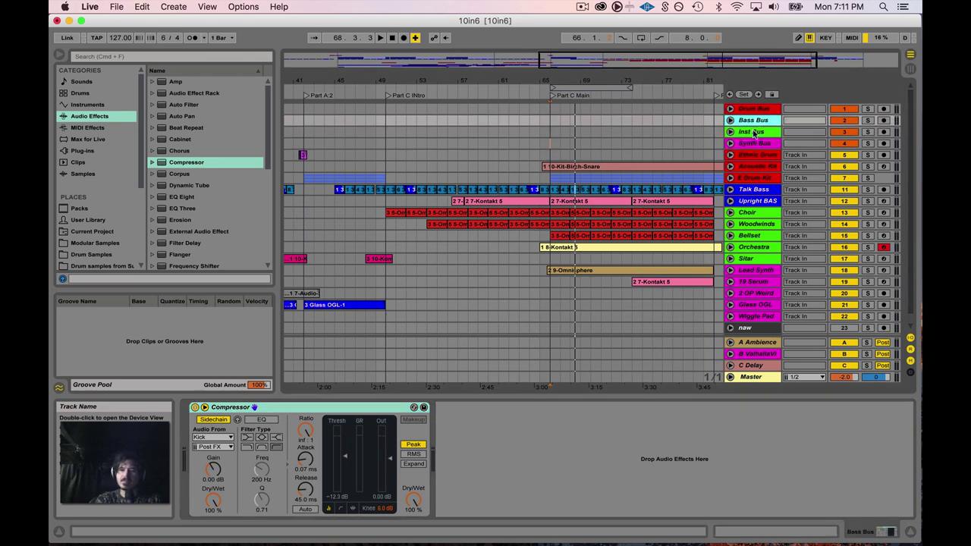
{"action": "left_click", "coordinate": [752, 143]}
{"action": "left_click", "coordinate": [753, 132]}
{"action": "left_click", "coordinate": [753, 143]}
{"action": "left_click", "coordinate": [752, 121]}
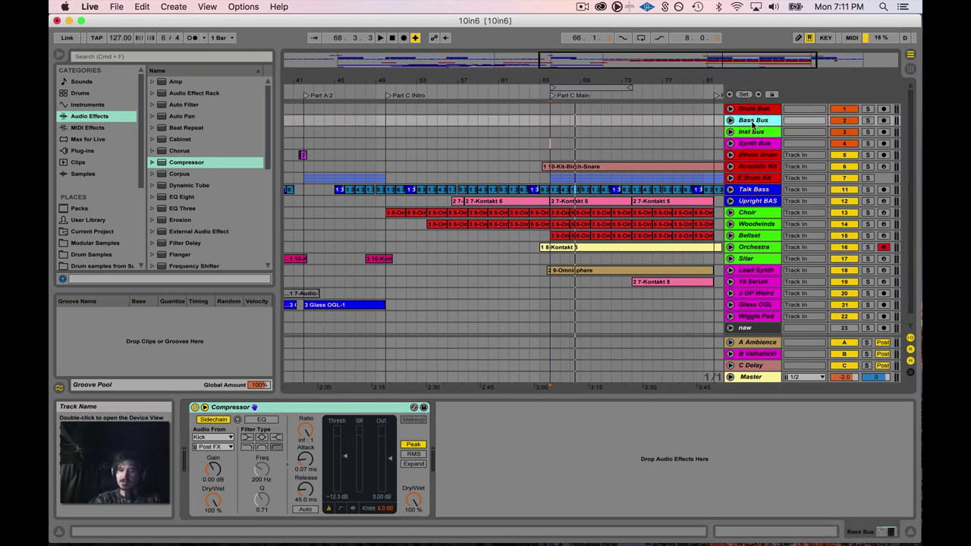
{"action": "left_click", "coordinate": [337, 411]}
{"action": "left_click", "coordinate": [753, 143]}
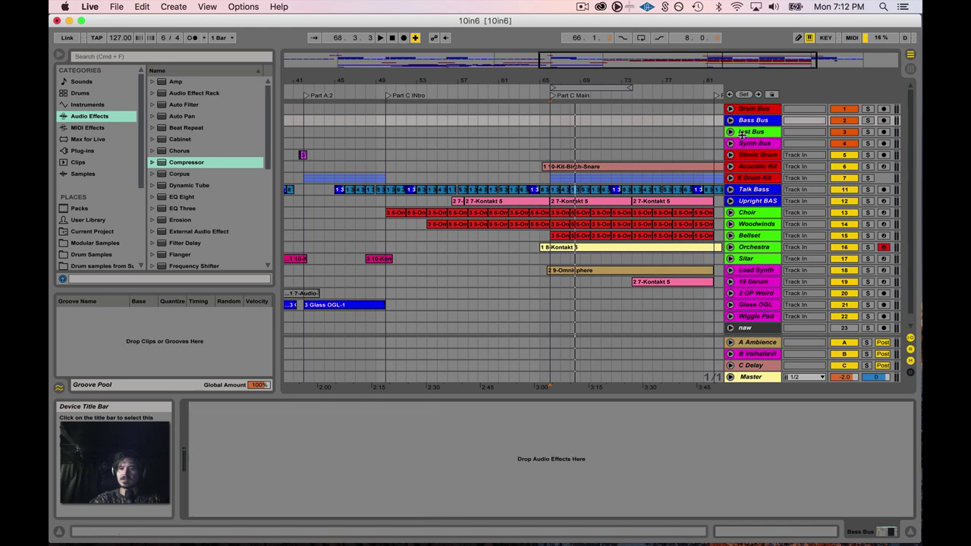
{"action": "left_click", "coordinate": [753, 132]}
{"action": "left_click", "coordinate": [297, 410]}
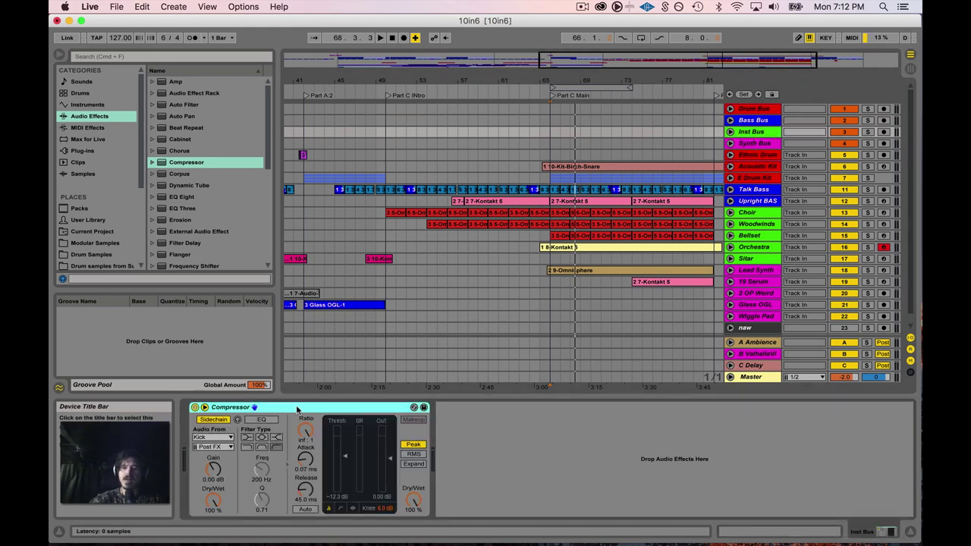
{"action": "left_click", "coordinate": [761, 143]}
{"action": "left_click", "coordinate": [305, 409]}
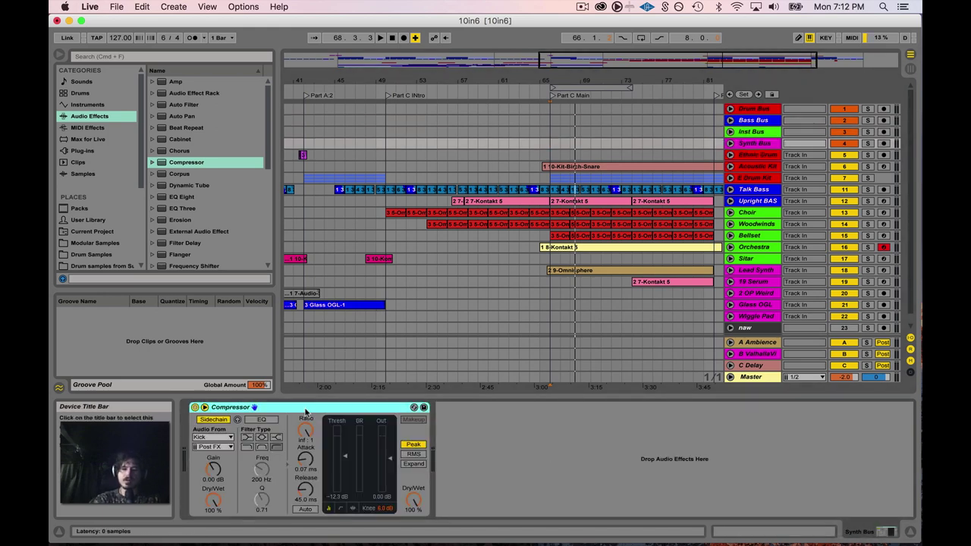
{"action": "left_click", "coordinate": [764, 122]}
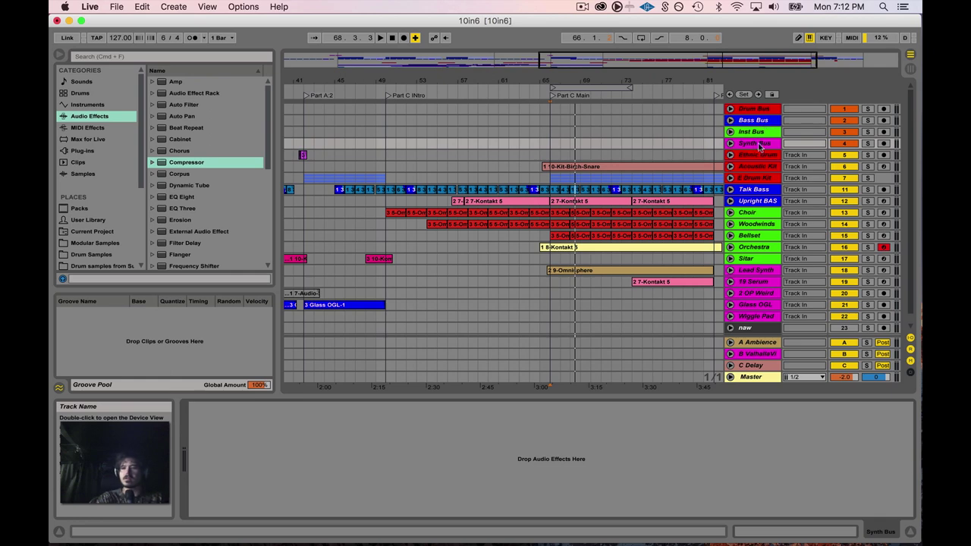
{"action": "left_click", "coordinate": [753, 132]}
{"action": "left_click", "coordinate": [755, 121]}
{"action": "left_click", "coordinate": [756, 109]}
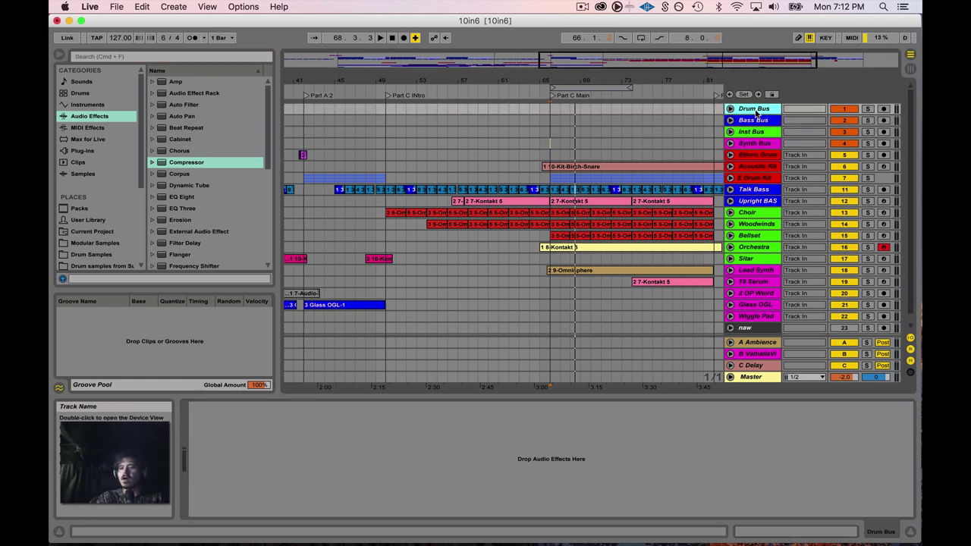
- Zoom the arrangement in on the start of Part A
{"action": "left_click", "coordinate": [910, 70]}
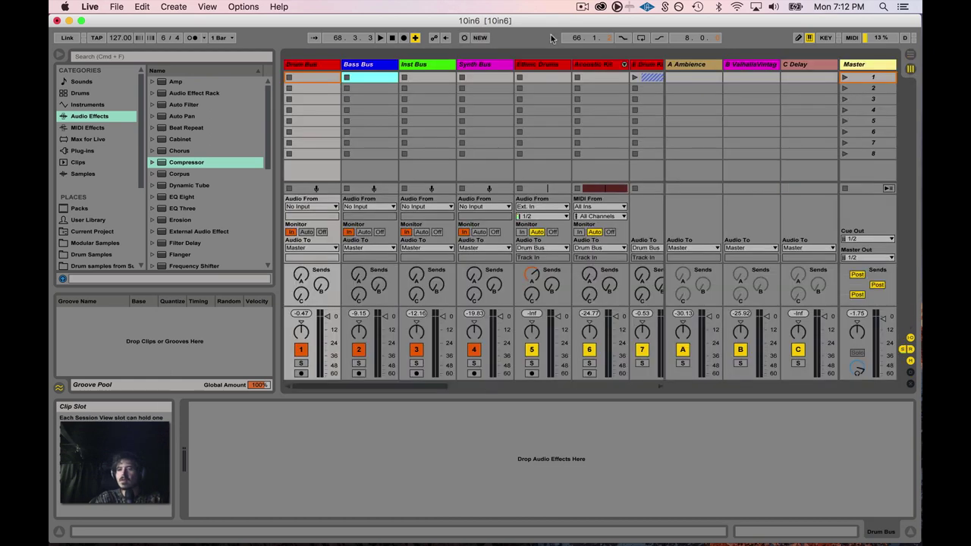
{"action": "left_click", "coordinate": [911, 54]}
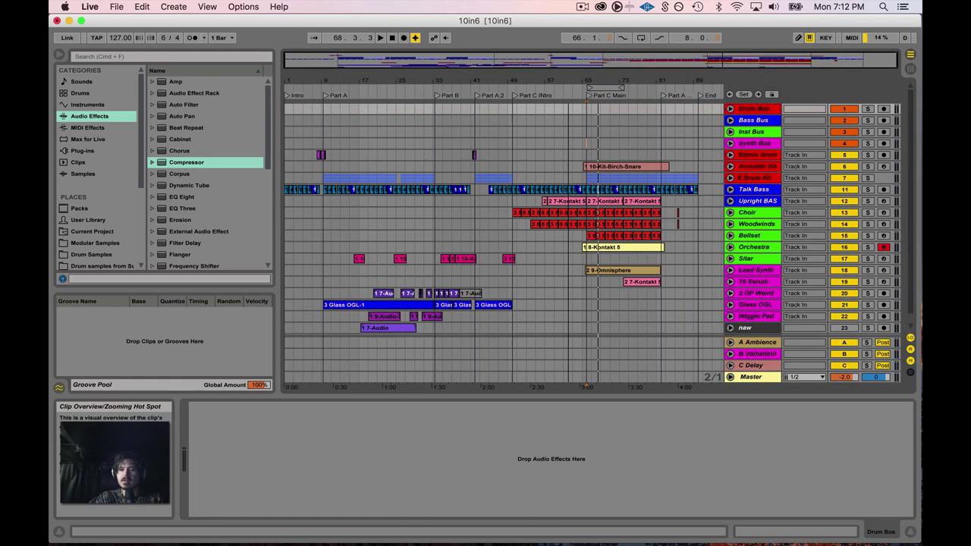
{"action": "left_click_drag", "start_coordinate": [481, 59], "coordinate": [403, 110]}
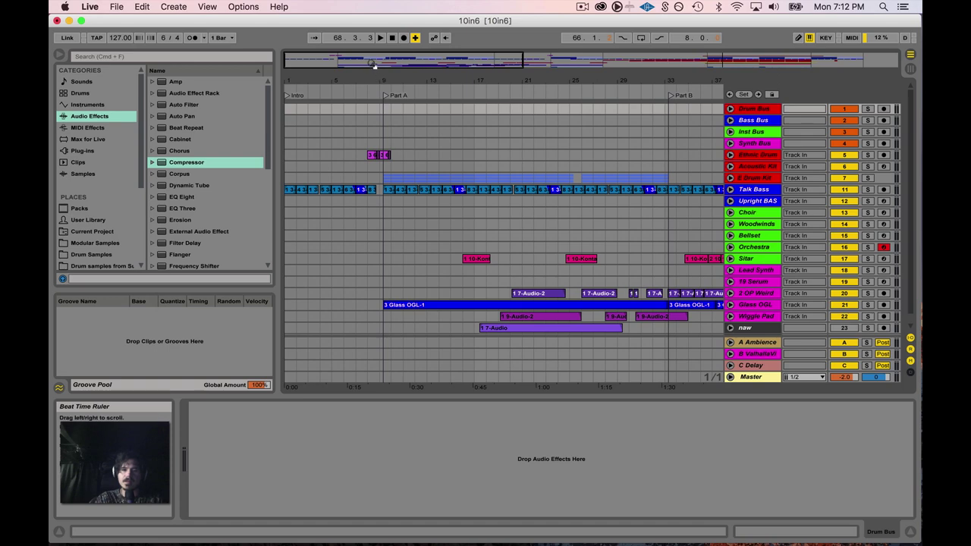
{"action": "left_click_drag", "start_coordinate": [373, 65], "coordinate": [320, 93]}
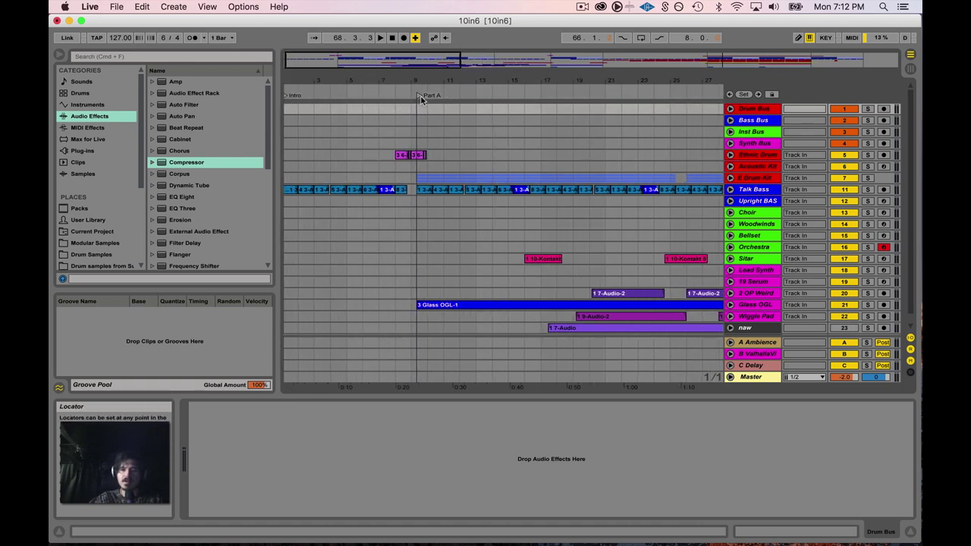
{"action": "scroll", "coordinate": [421, 99], "scroll_direction": "right", "scroll_amount": 10}
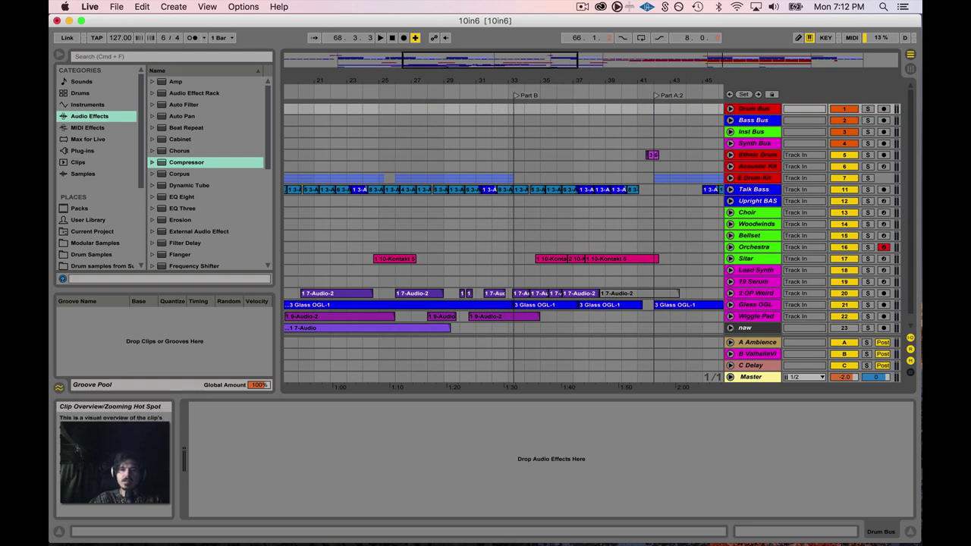
{"action": "left_click_drag", "start_coordinate": [530, 61], "coordinate": [690, 61]}
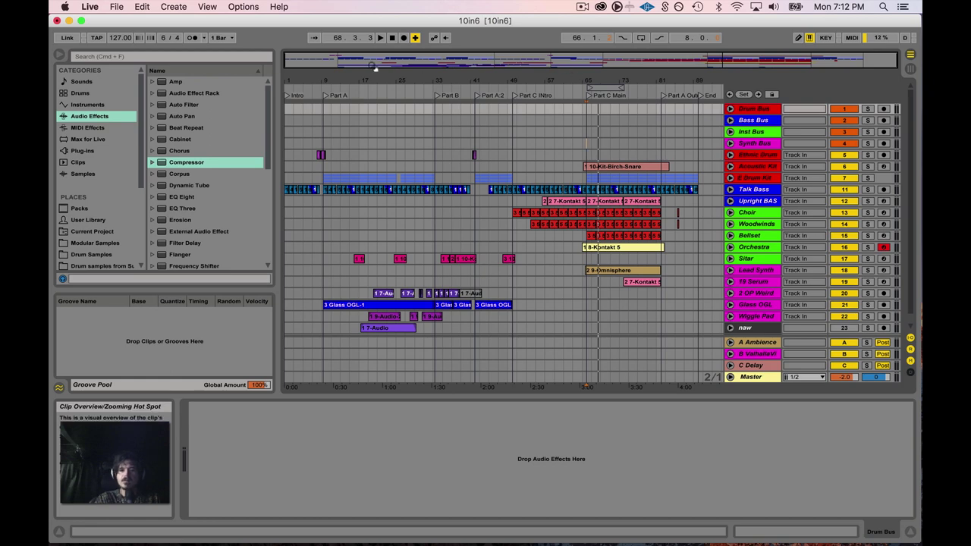
{"action": "left_click_drag", "start_coordinate": [374, 67], "coordinate": [375, 76]}
{"action": "left_click_drag", "start_coordinate": [353, 59], "coordinate": [339, 107]}
{"action": "left_click_drag", "start_coordinate": [364, 62], "coordinate": [363, 91]}
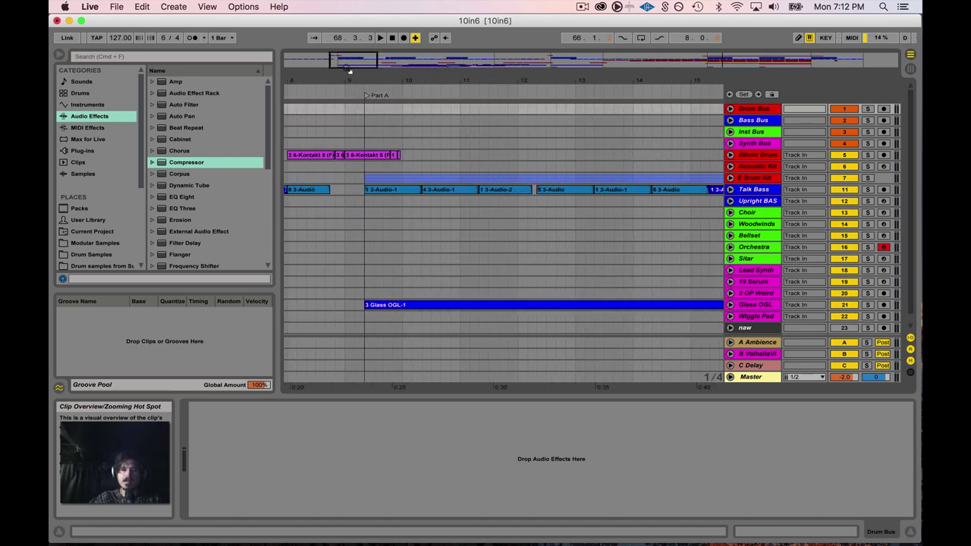
- Select the time range from 9.3.1 to Part B's start at 33.3.1
{"action": "left_click", "coordinate": [364, 112]}
{"action": "scroll", "coordinate": [407, 110], "scroll_direction": "right", "scroll_amount": 15}
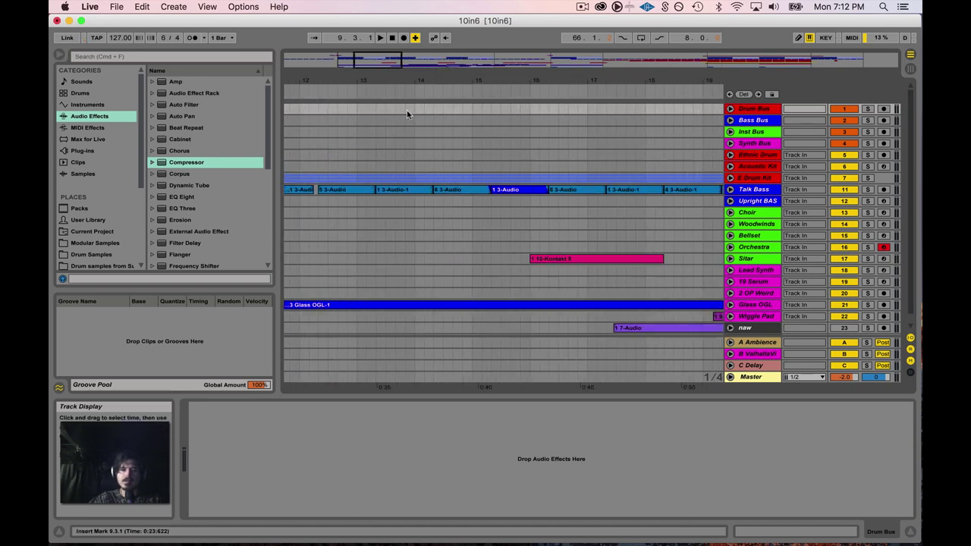
{"action": "scroll", "coordinate": [406, 110], "scroll_direction": "right", "scroll_amount": 8}
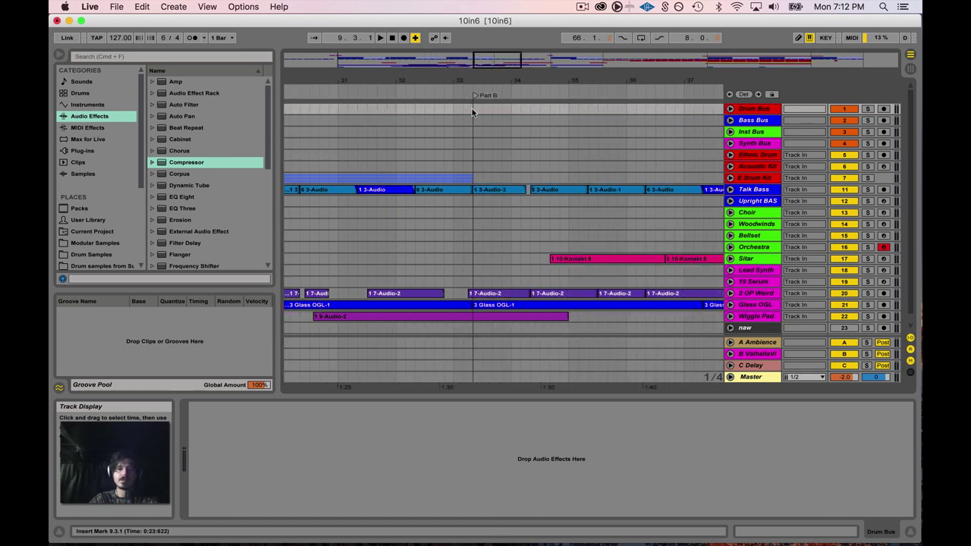
{"action": "left_click", "coordinate": [471, 109], "text": "shift"}
- Turn the selected Part A range (bars 9–33) into the loop
{"action": "right_click", "coordinate": [427, 111]}
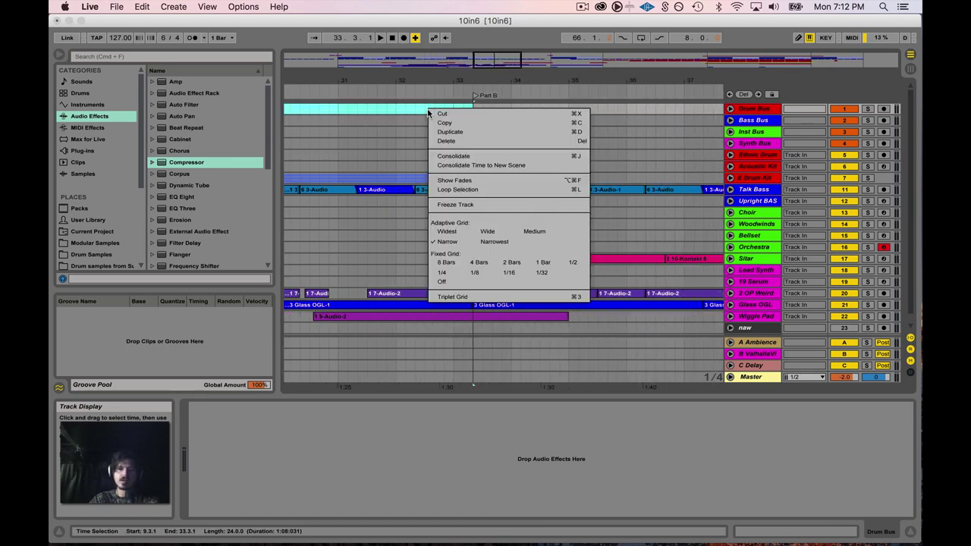
{"action": "left_click", "coordinate": [496, 180]}
{"action": "left_click_drag", "start_coordinate": [498, 59], "coordinate": [415, 58]}
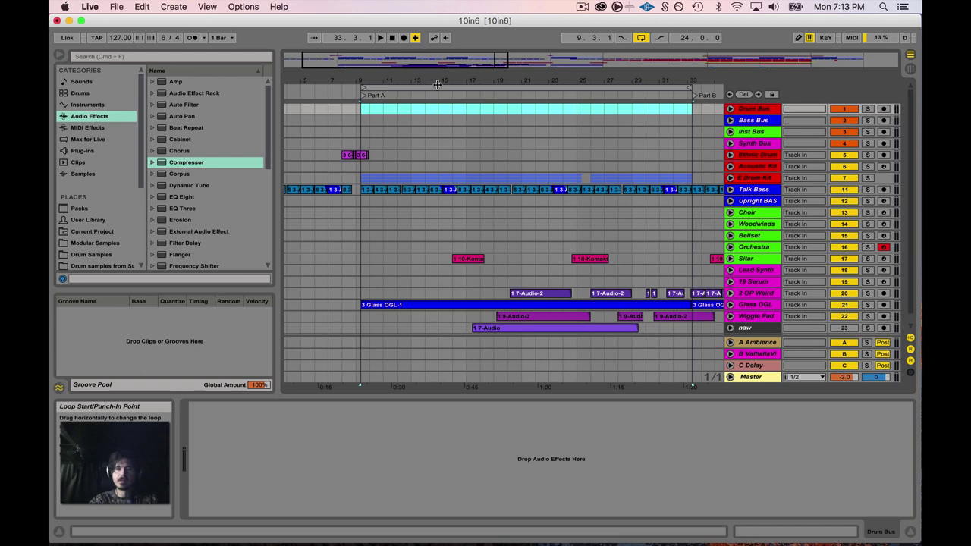
- Select the 24-bar loop range from 9.3.1 to 33.3.1 across all tracks, zoomed to fit
{"action": "left_click", "coordinate": [437, 87]}
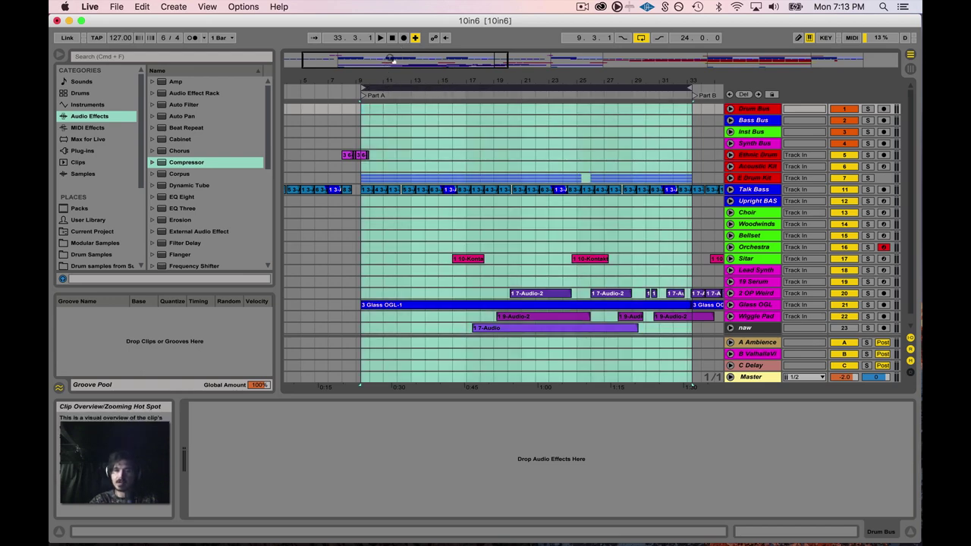
{"action": "key", "text": "plus"}
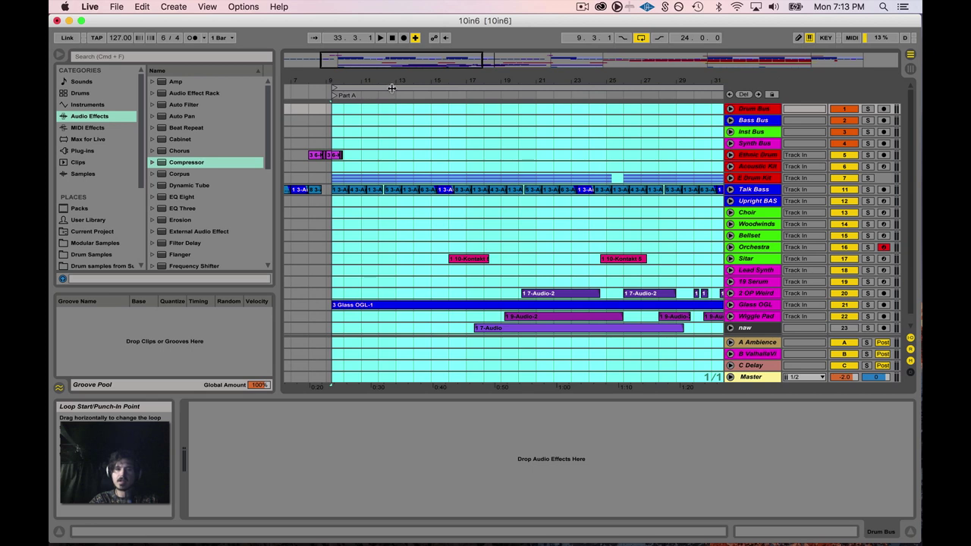
{"action": "left_click", "coordinate": [302, 130]}
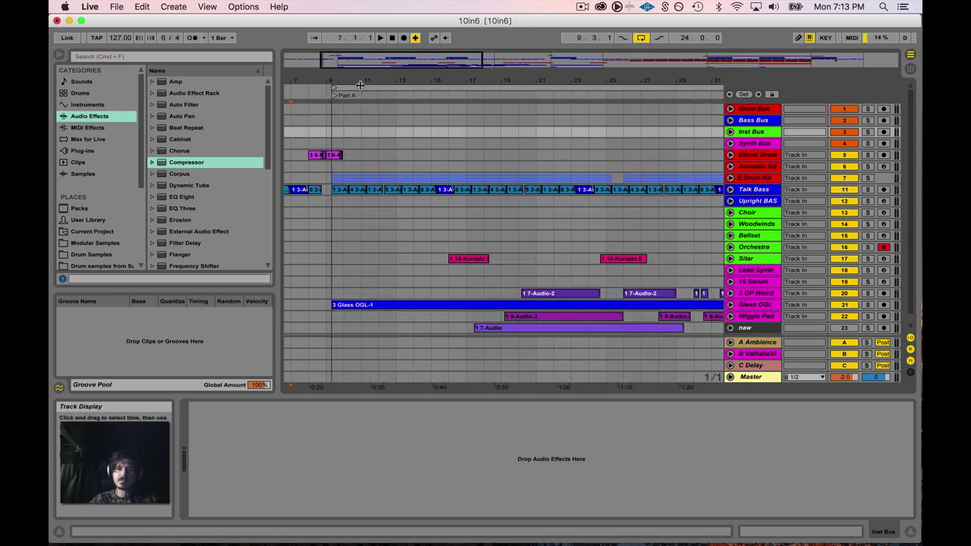
{"action": "left_click", "coordinate": [361, 85]}
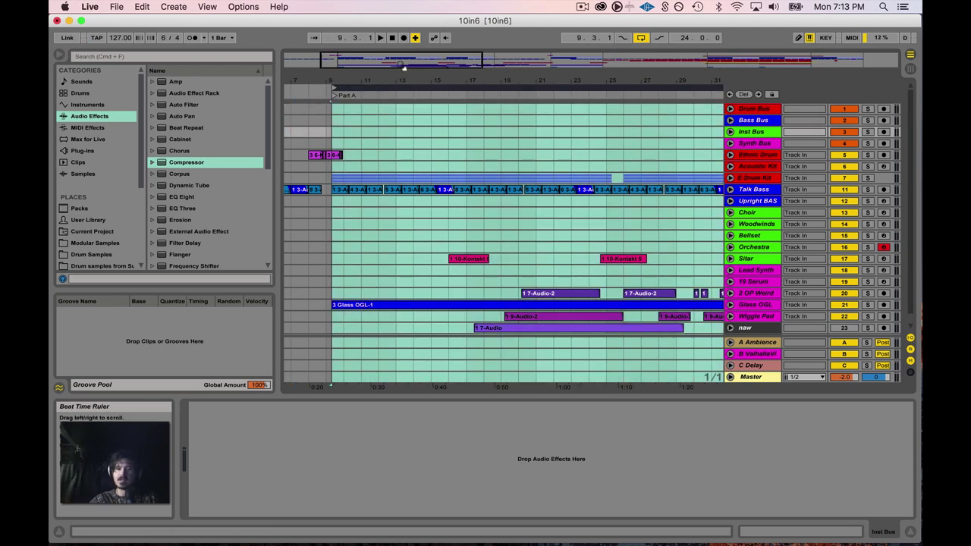
{"action": "left_click_drag", "start_coordinate": [330, 386], "coordinate": [433, 364]}
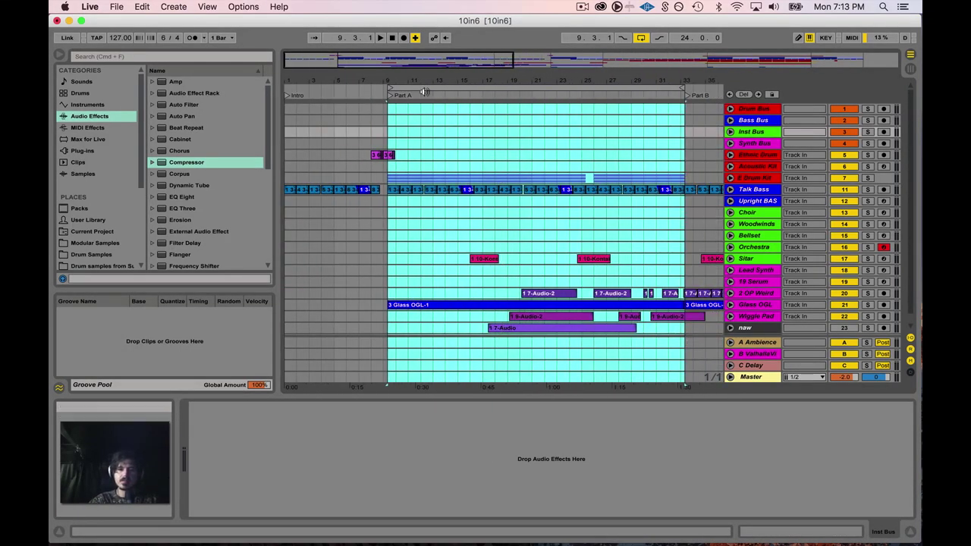
- Solo the Drum Bus alone so only Ethnic Drum, Acoustic Kit and E Drum Kit play
{"action": "left_click", "coordinate": [764, 109]}
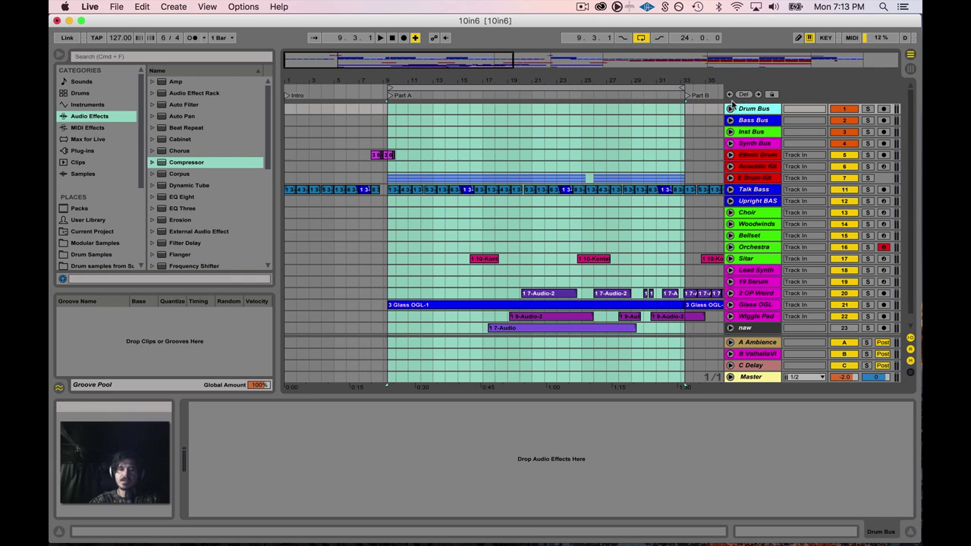
{"action": "left_click", "coordinate": [868, 110]}
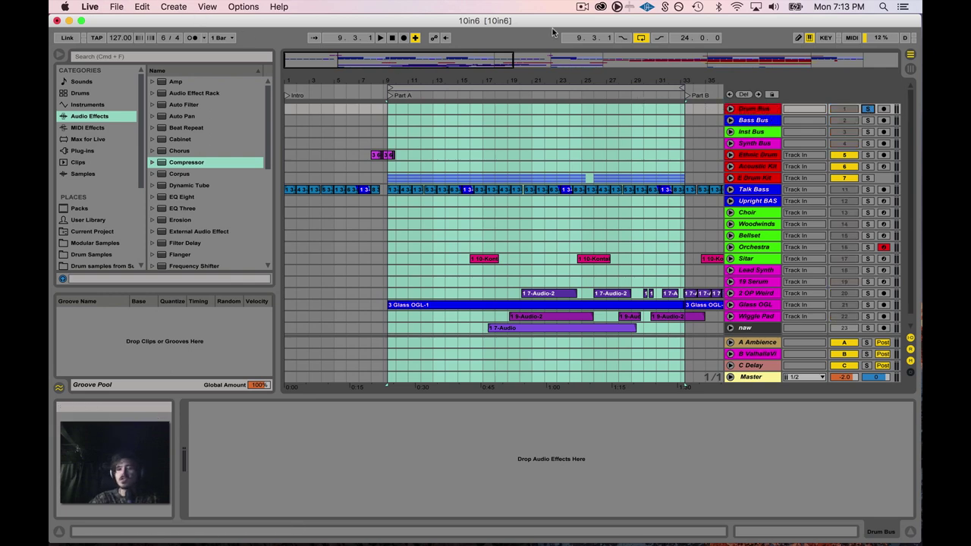
{"action": "left_click", "coordinate": [867, 120]}
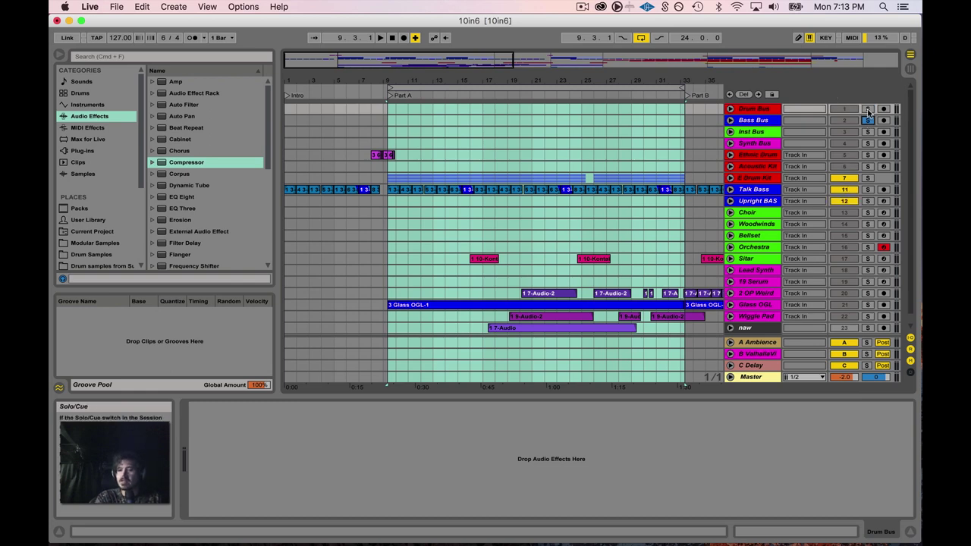
{"action": "left_click", "coordinate": [868, 110]}
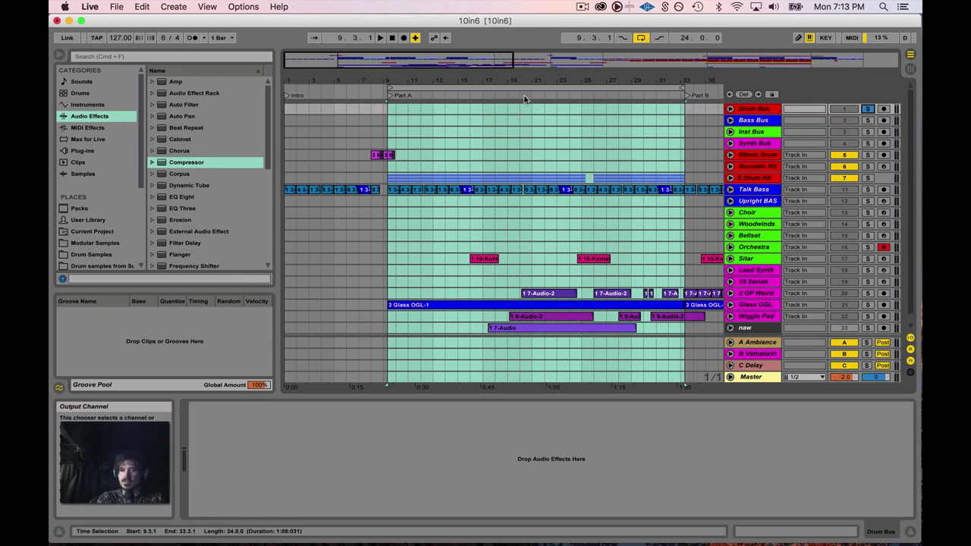
- In Export Audio/Video, set Rendered Track to Selected Tracks Only for the 24-bar range
{"action": "left_click", "coordinate": [116, 7]}
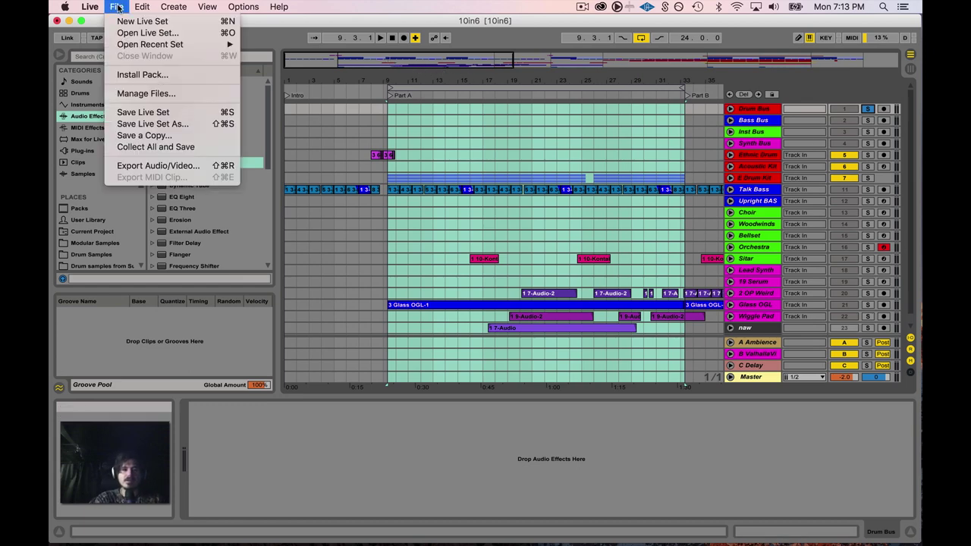
{"action": "left_click", "coordinate": [147, 166]}
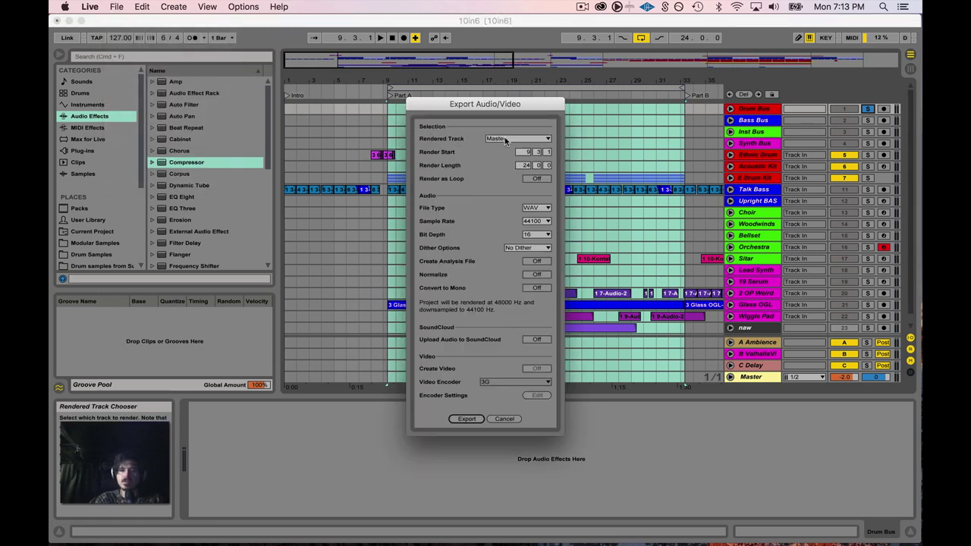
{"action": "left_click", "coordinate": [496, 139]}
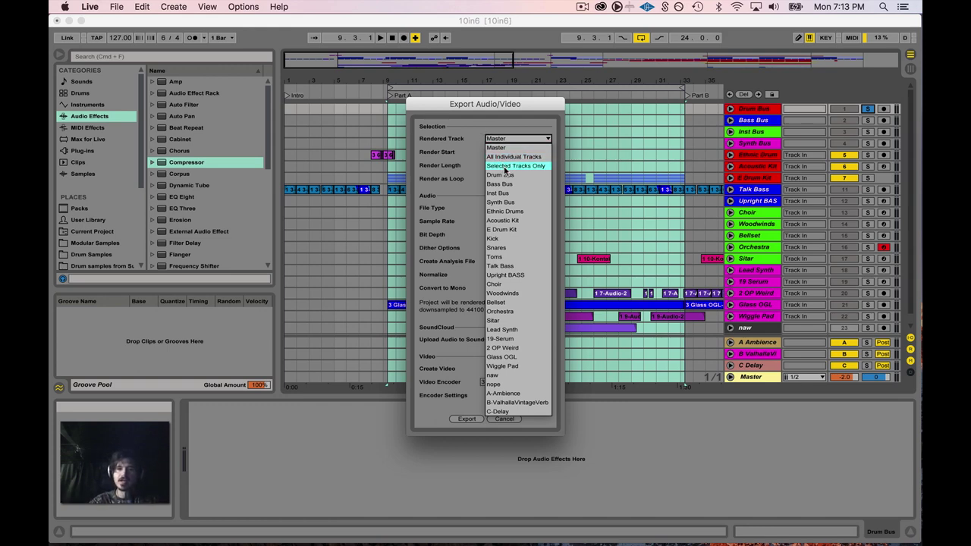
{"action": "left_click", "coordinate": [504, 167]}
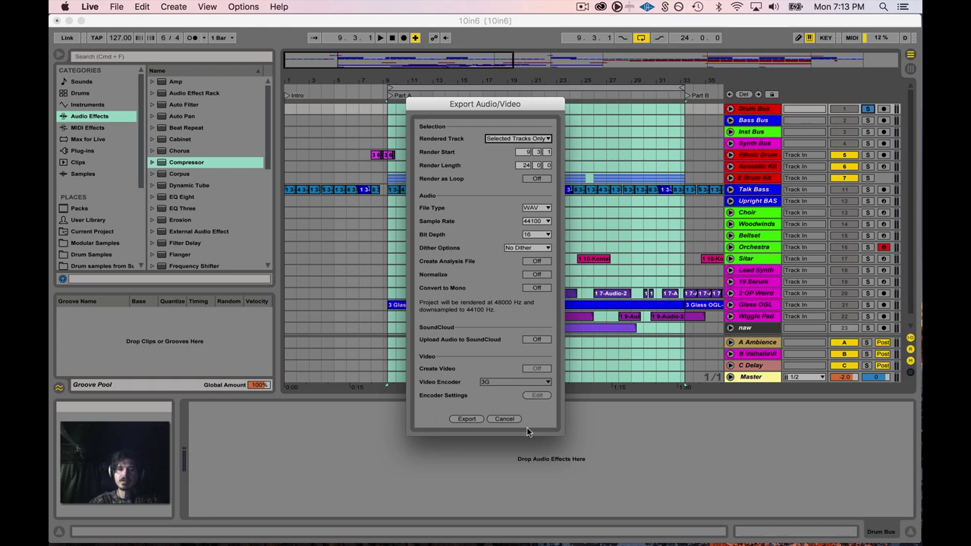
- Cancel the export and select the Drum Bus through Synth Bus tracks
{"action": "left_click", "coordinate": [504, 419]}
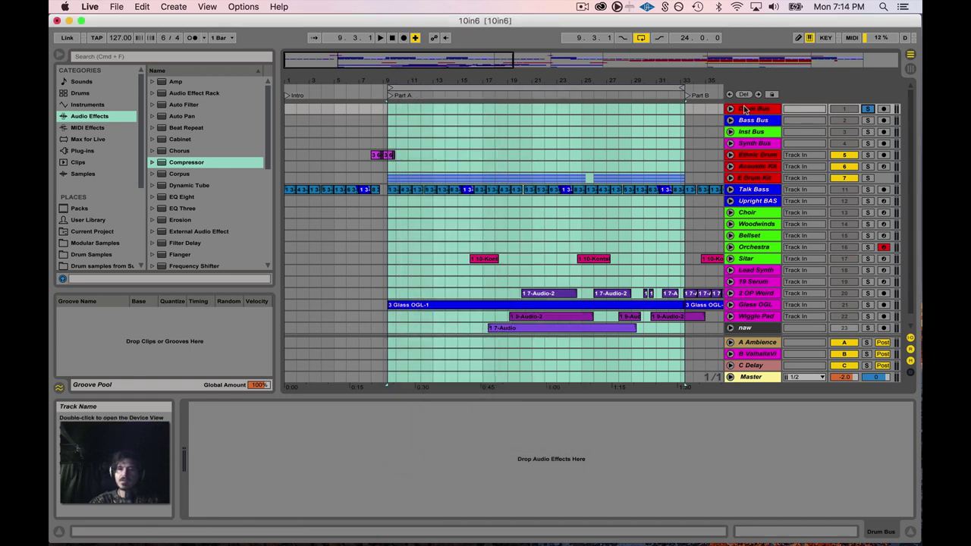
{"action": "left_click", "coordinate": [756, 110]}
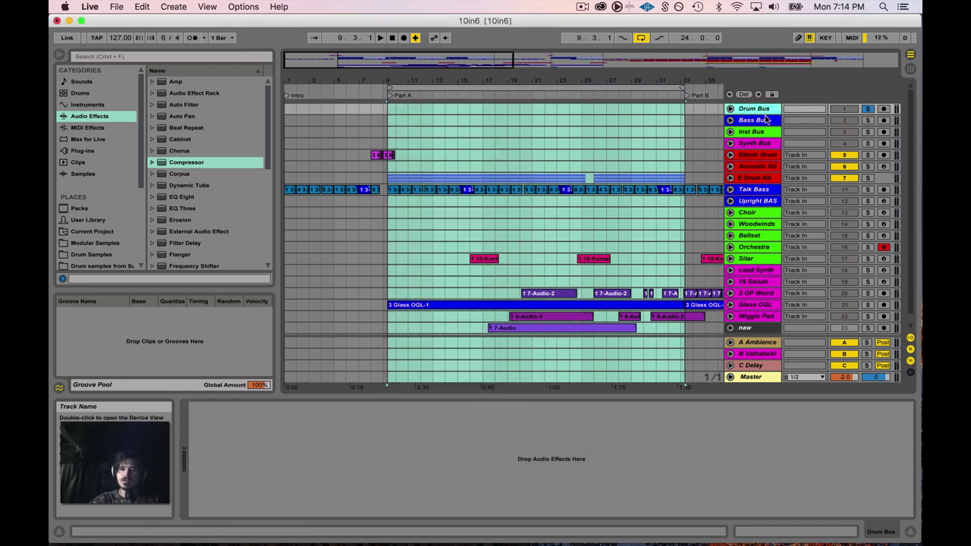
{"action": "key", "text": "shift+Down"}
{"action": "key", "text": "shift+Down"}
{"action": "key", "text": "shift+Down"}
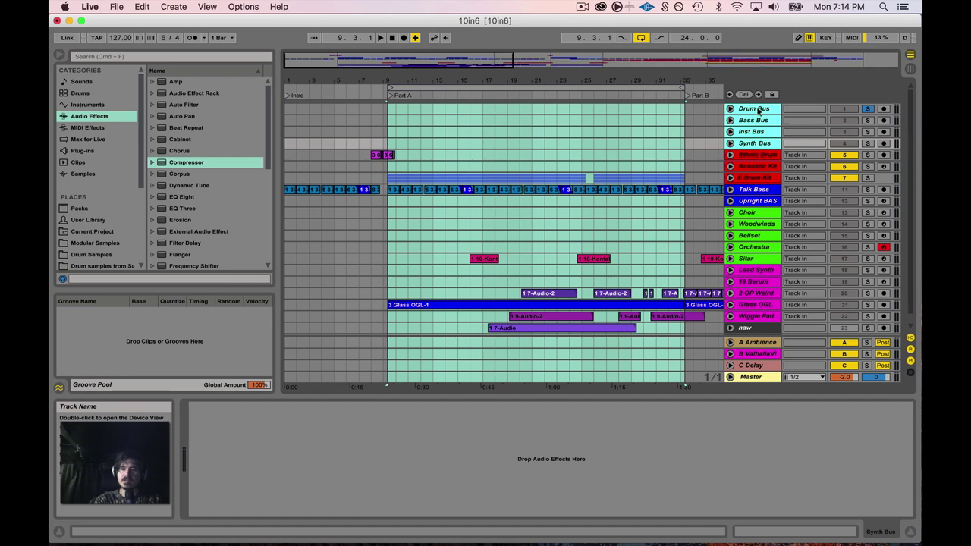
- Reopen Export Audio/Video and start exporting the four selected bus tracks
{"action": "left_click", "coordinate": [114, 6]}
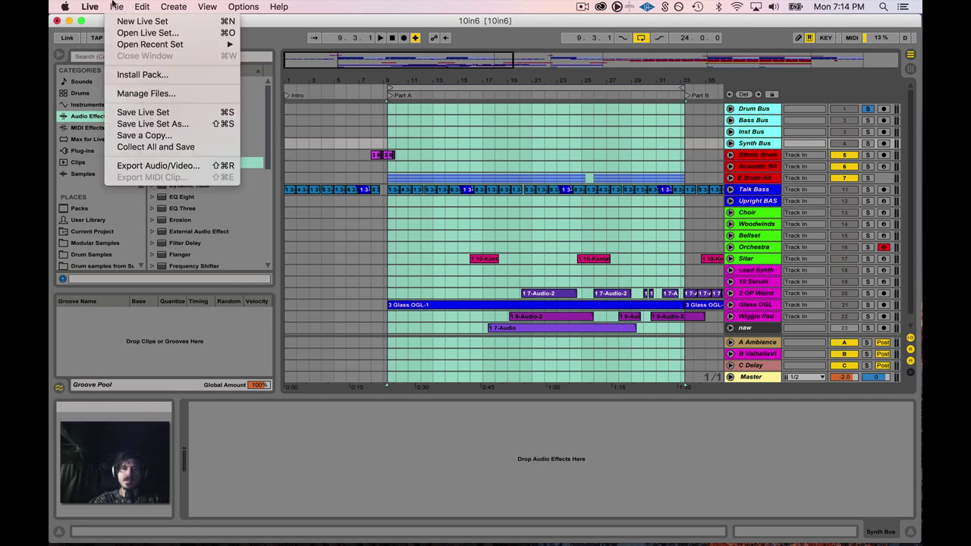
{"action": "left_click", "coordinate": [141, 166]}
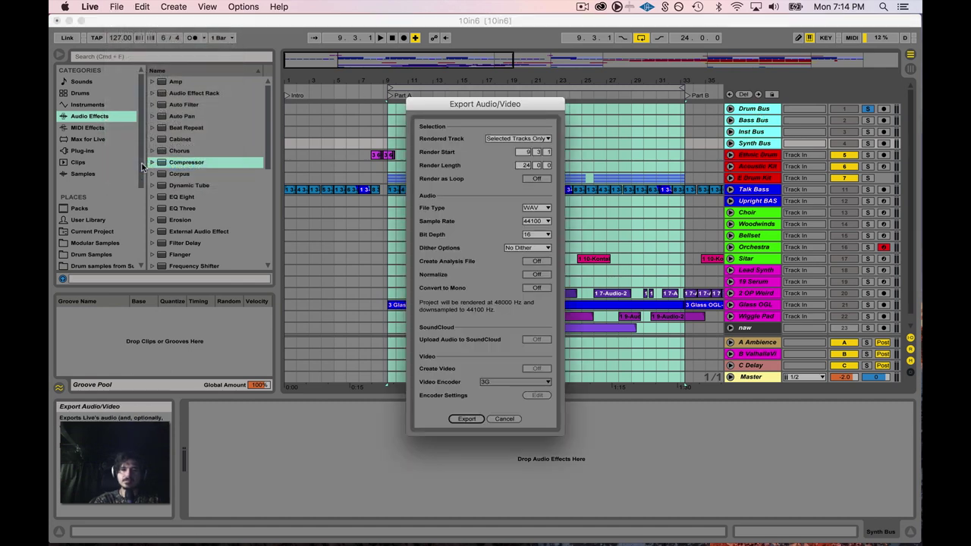
{"action": "left_click", "coordinate": [465, 419]}
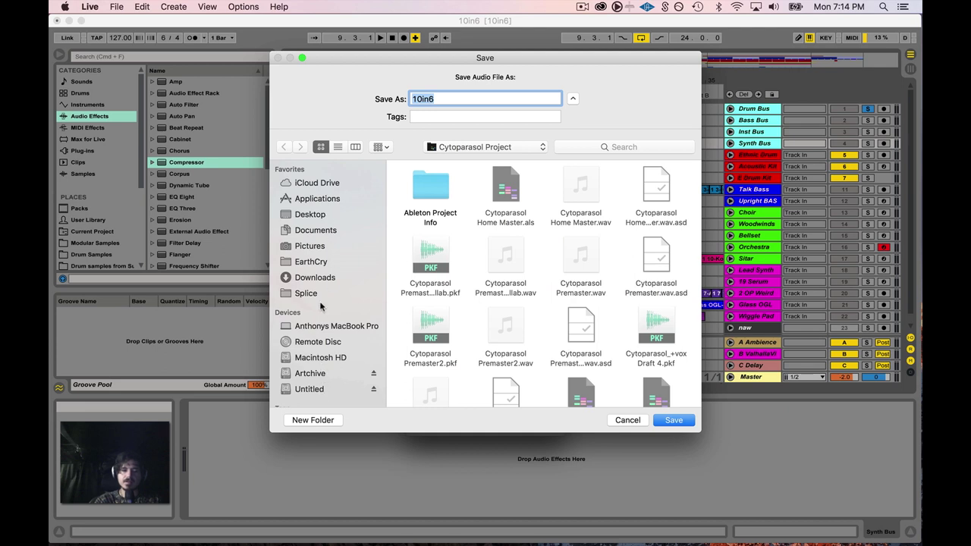
- Save the bus stems into a new '10in6 Stems' folder inside EarthCry
{"action": "left_click", "coordinate": [330, 262]}
{"action": "left_click", "coordinate": [312, 420]}
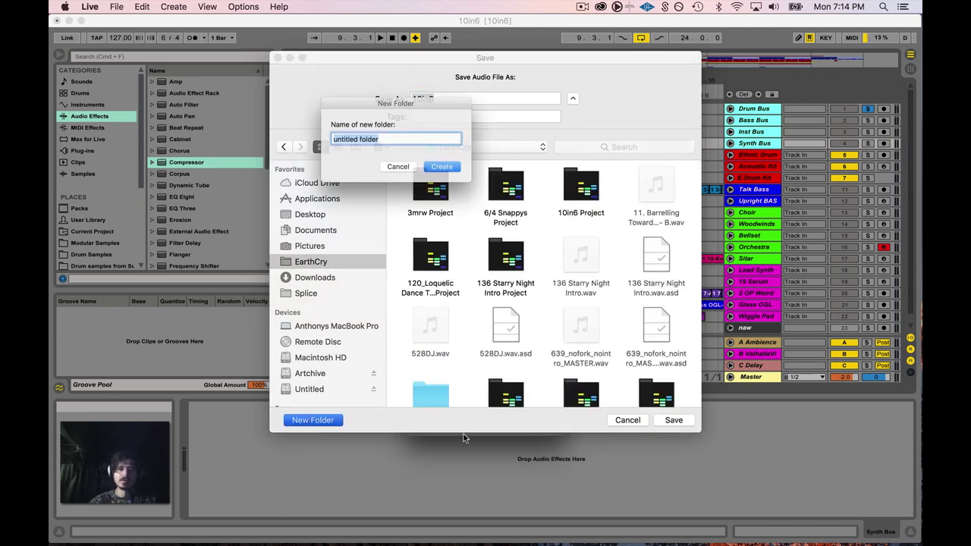
{"action": "type", "text": "10in6 Stems"}
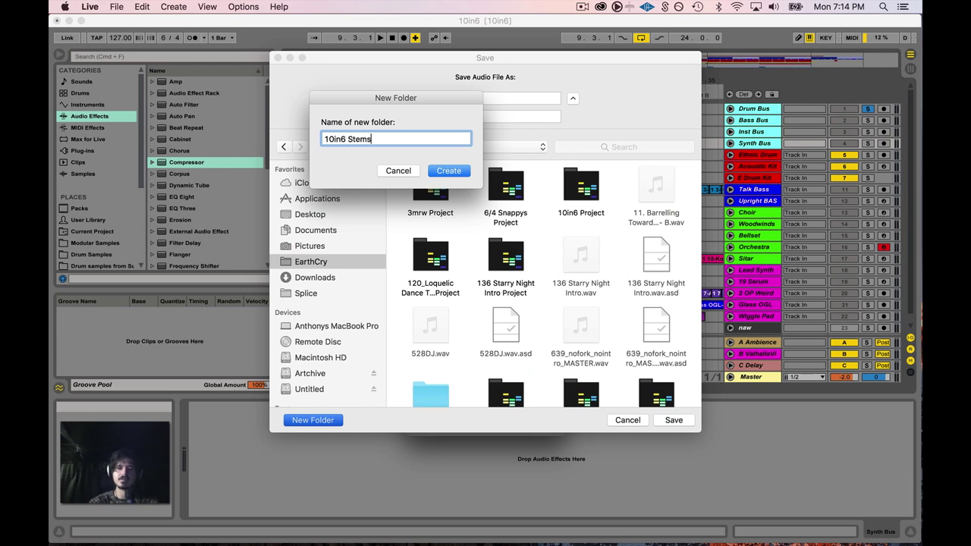
{"action": "key", "text": "Return"}
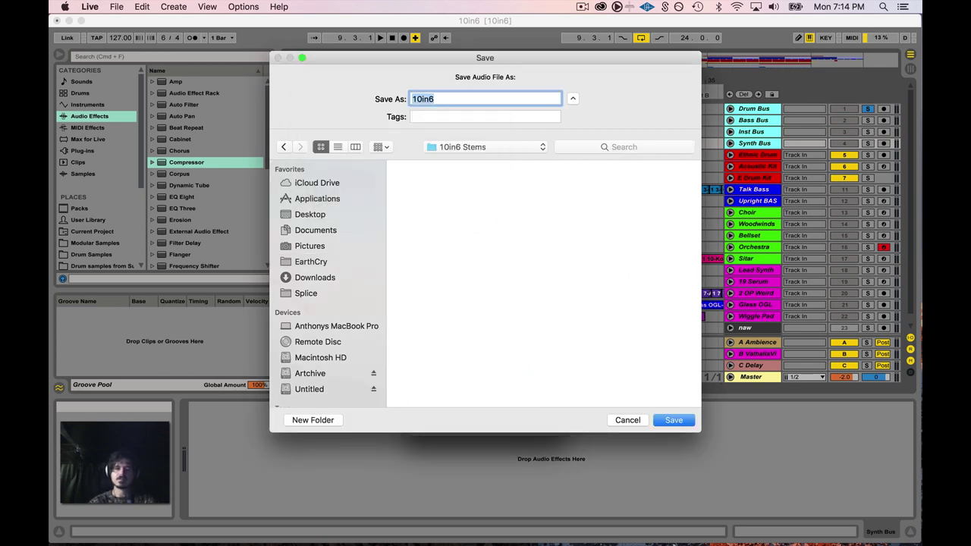
{"action": "left_click", "coordinate": [672, 422]}
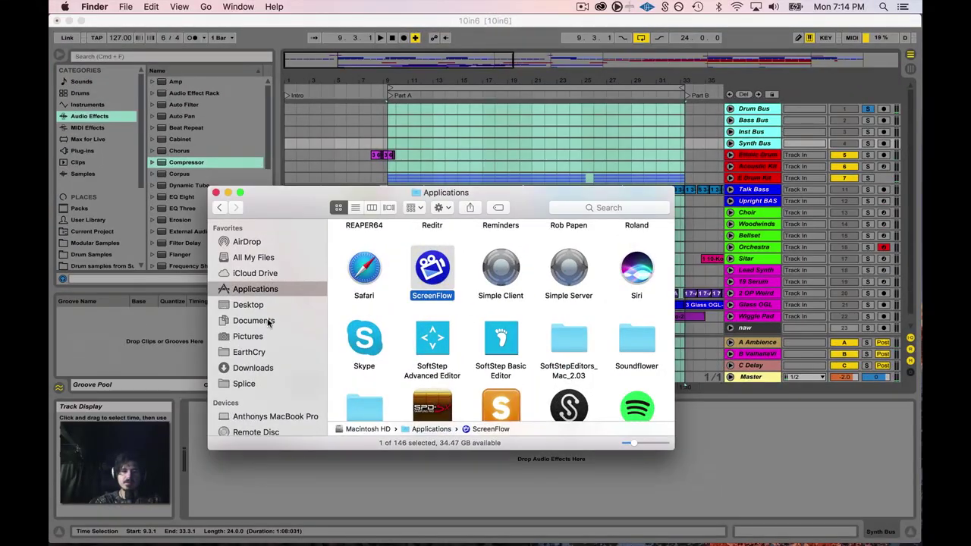
{"action": "left_click", "coordinate": [258, 352]}
{"action": "scroll", "coordinate": [559, 286], "scroll_direction": "down", "scroll_amount": 10}
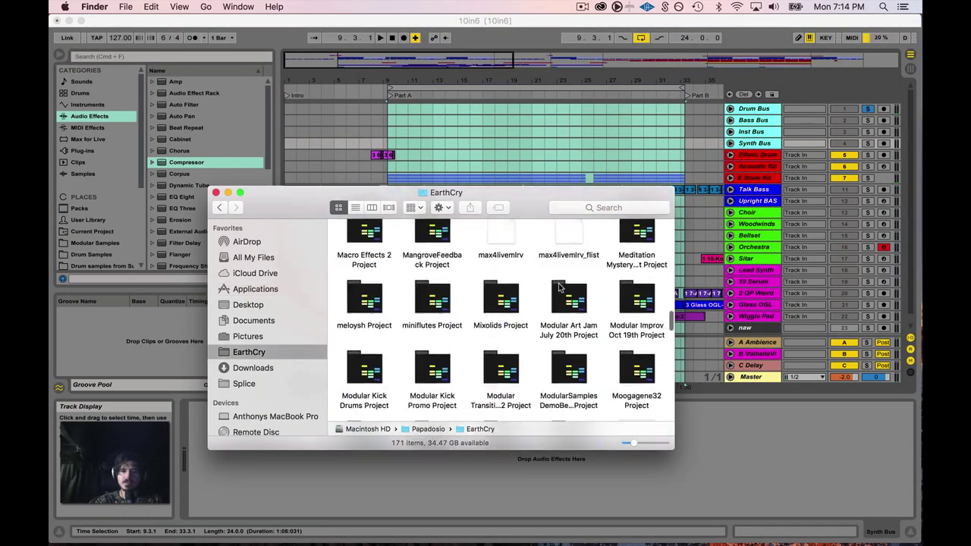
{"action": "scroll", "coordinate": [559, 287], "scroll_direction": "down", "scroll_amount": 15}
{"action": "scroll", "coordinate": [520, 342], "scroll_direction": "up", "scroll_amount": 15}
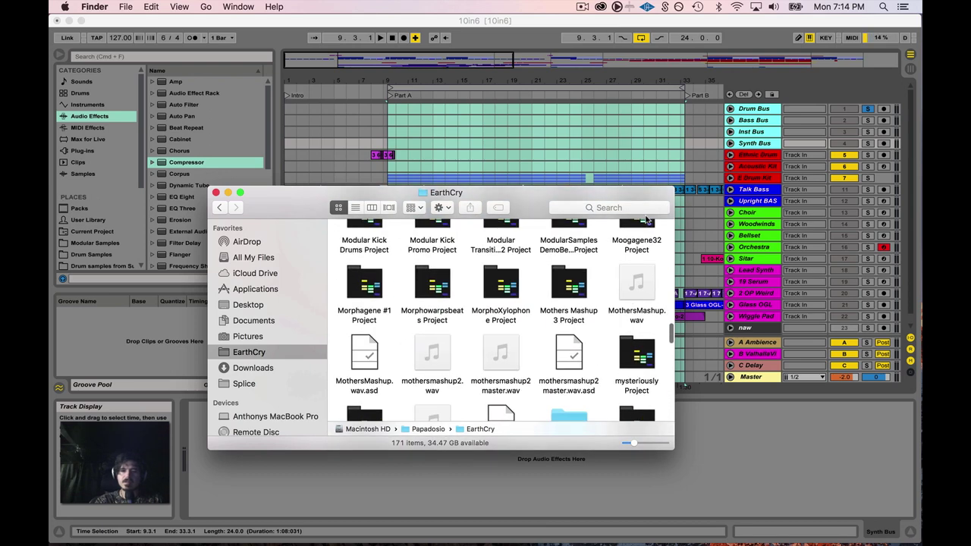
{"action": "left_click", "coordinate": [610, 207]}
{"action": "type", "text": "10"}
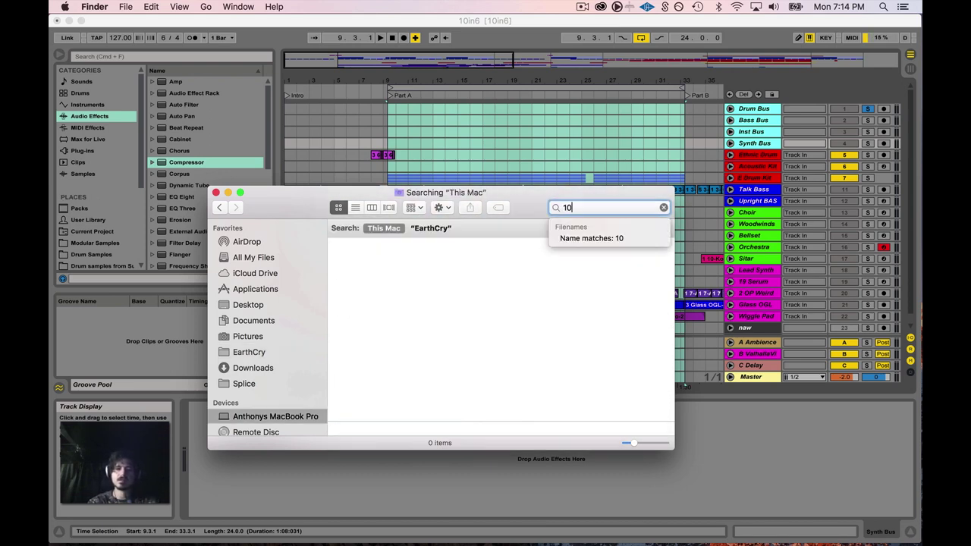
{"action": "type", "text": "in"}
{"action": "double_click", "coordinate": [567, 279]}
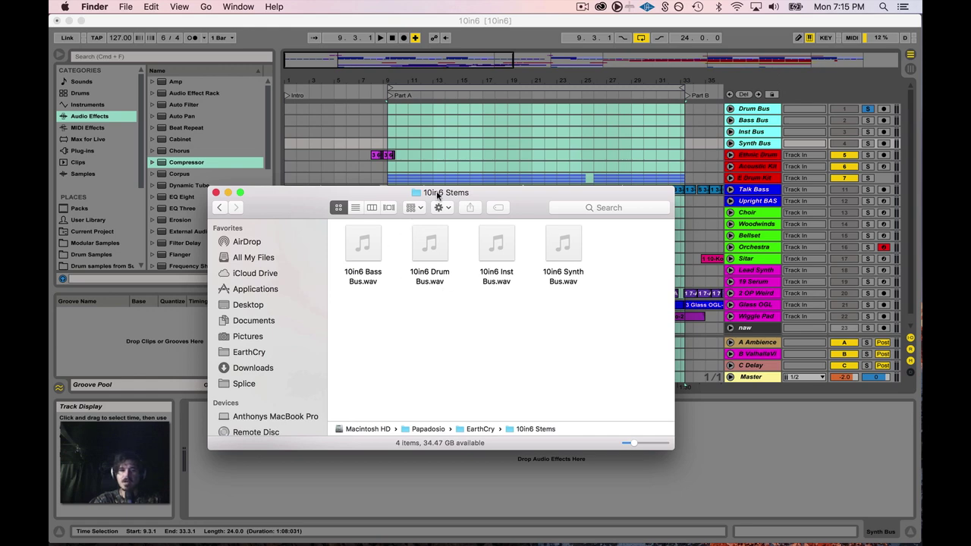
{"action": "left_click_drag", "start_coordinate": [438, 195], "coordinate": [458, 134]}
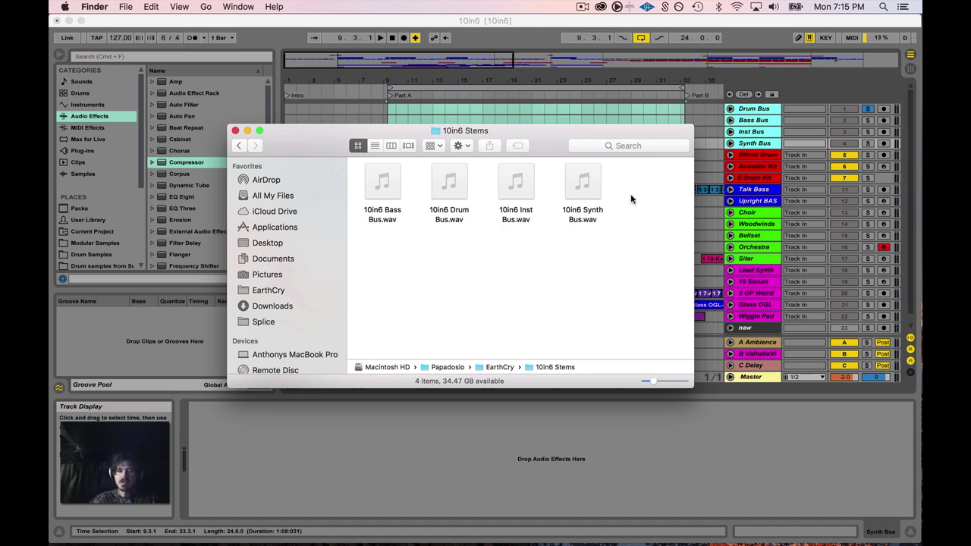
{"action": "left_click", "coordinate": [235, 130]}
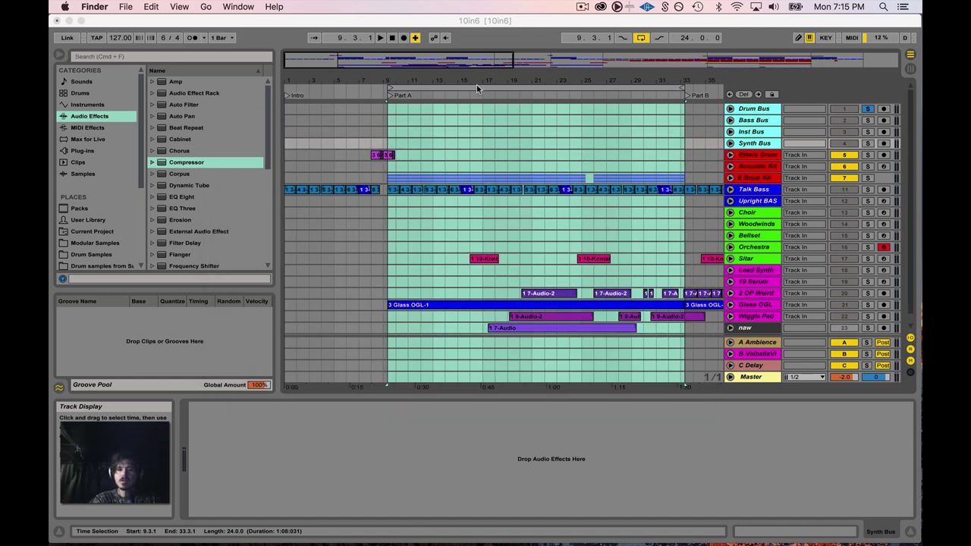
{"action": "key", "text": "minus"}
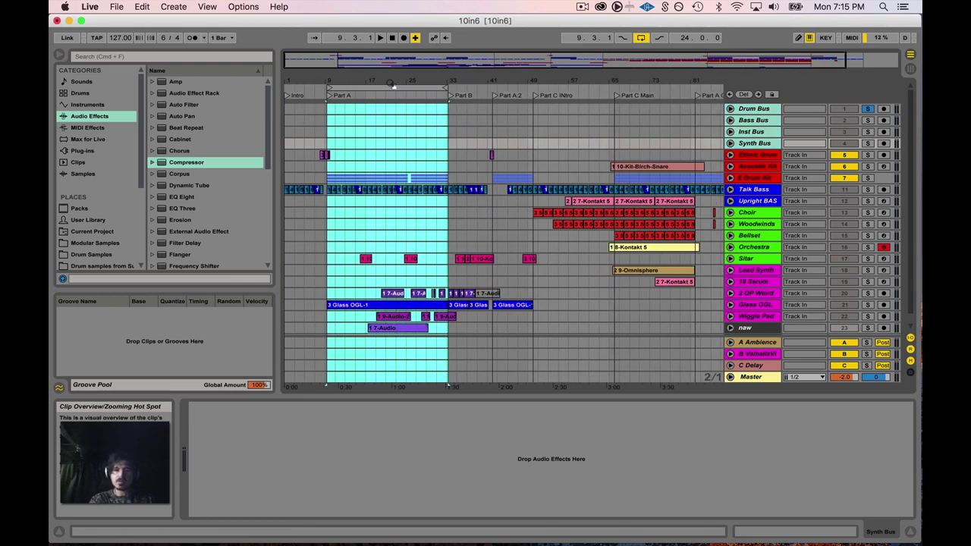
{"action": "left_click_drag", "start_coordinate": [319, 61], "coordinate": [490, 59]}
{"action": "left_click", "coordinate": [758, 121]}
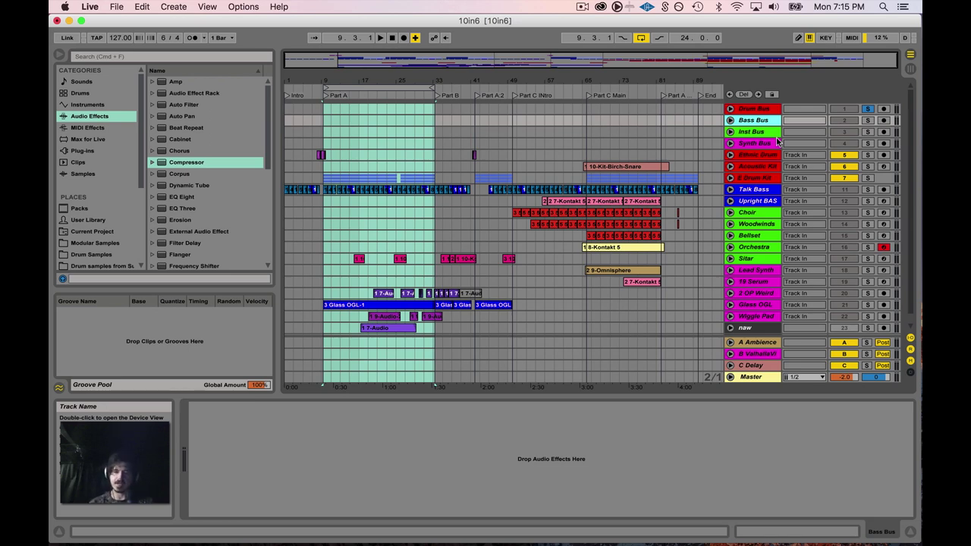
{"action": "left_click", "coordinate": [767, 111]}
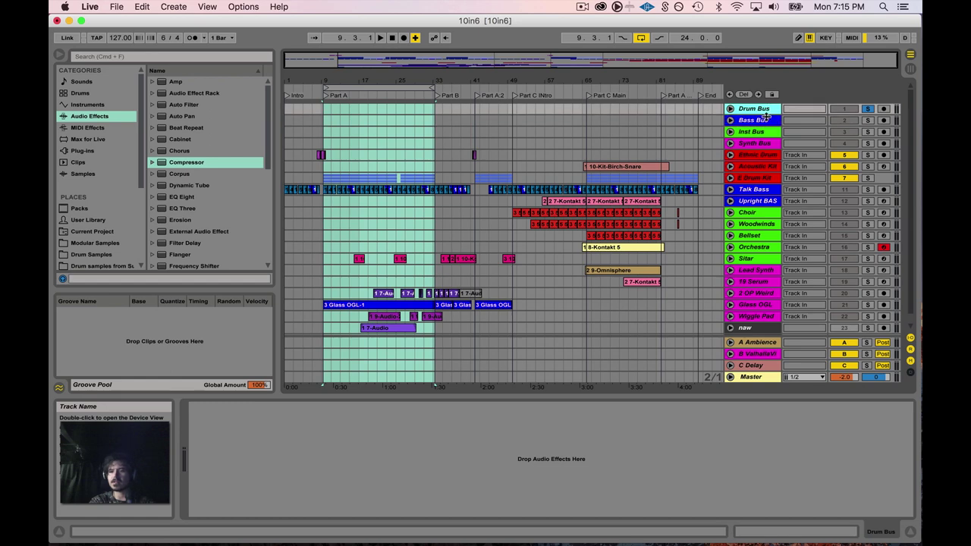
{"action": "left_click", "coordinate": [761, 132]}
{"action": "left_click", "coordinate": [756, 147]}
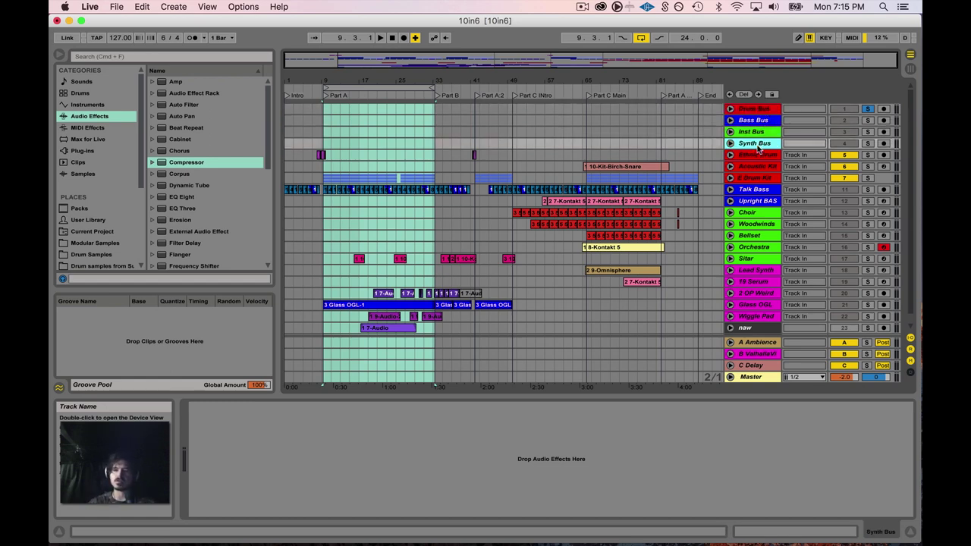
{"action": "left_click", "coordinate": [759, 112]}
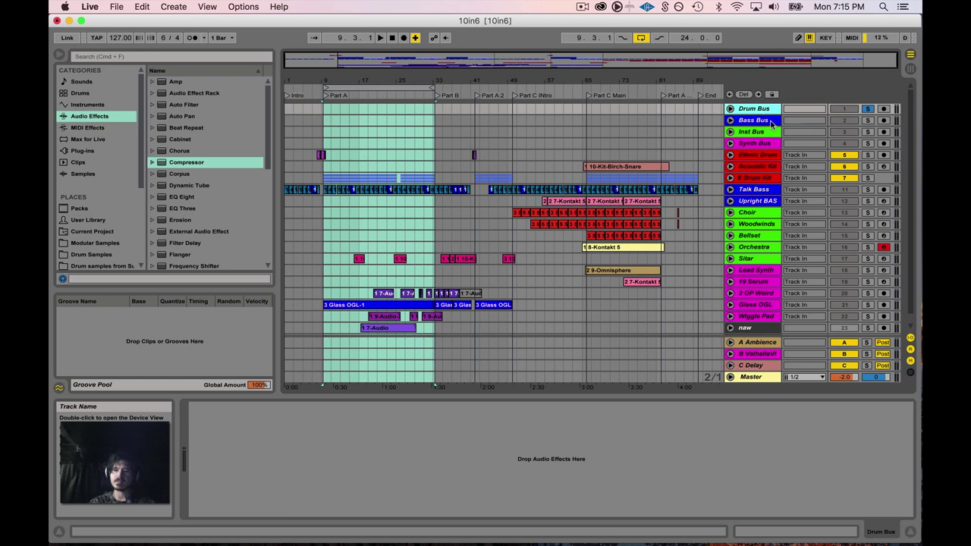
{"action": "key", "text": "Down"}
{"action": "key", "text": "Down"}
{"action": "key", "text": "Down"}
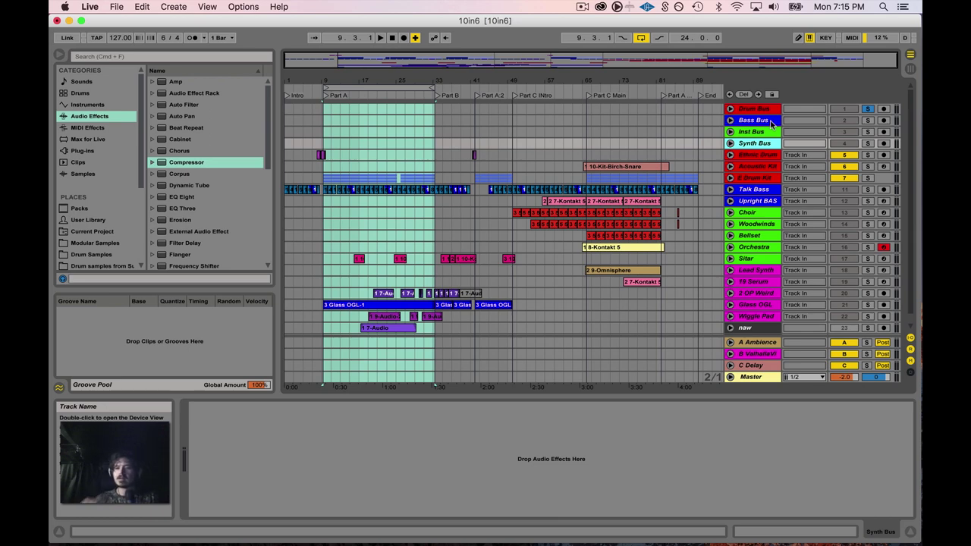
{"action": "left_click", "coordinate": [761, 110], "text": "shift"}
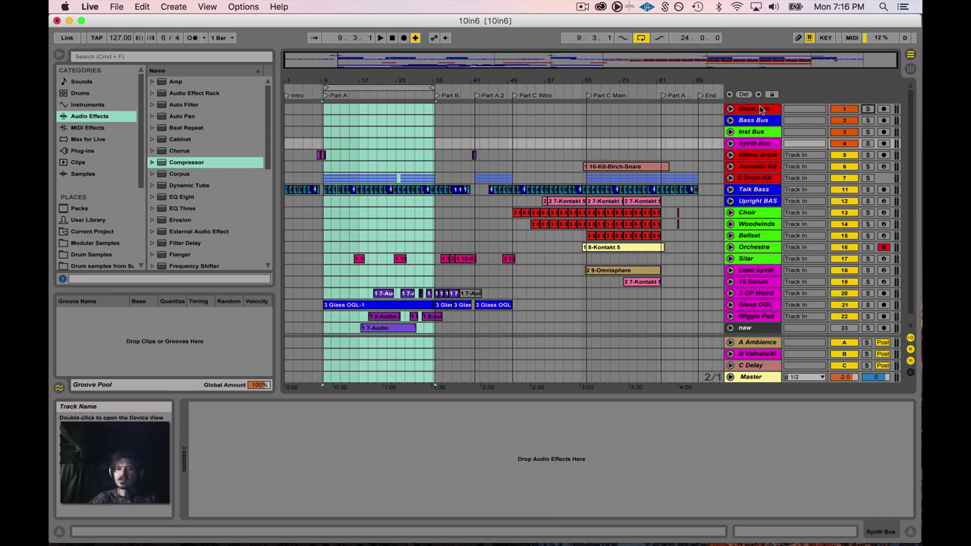